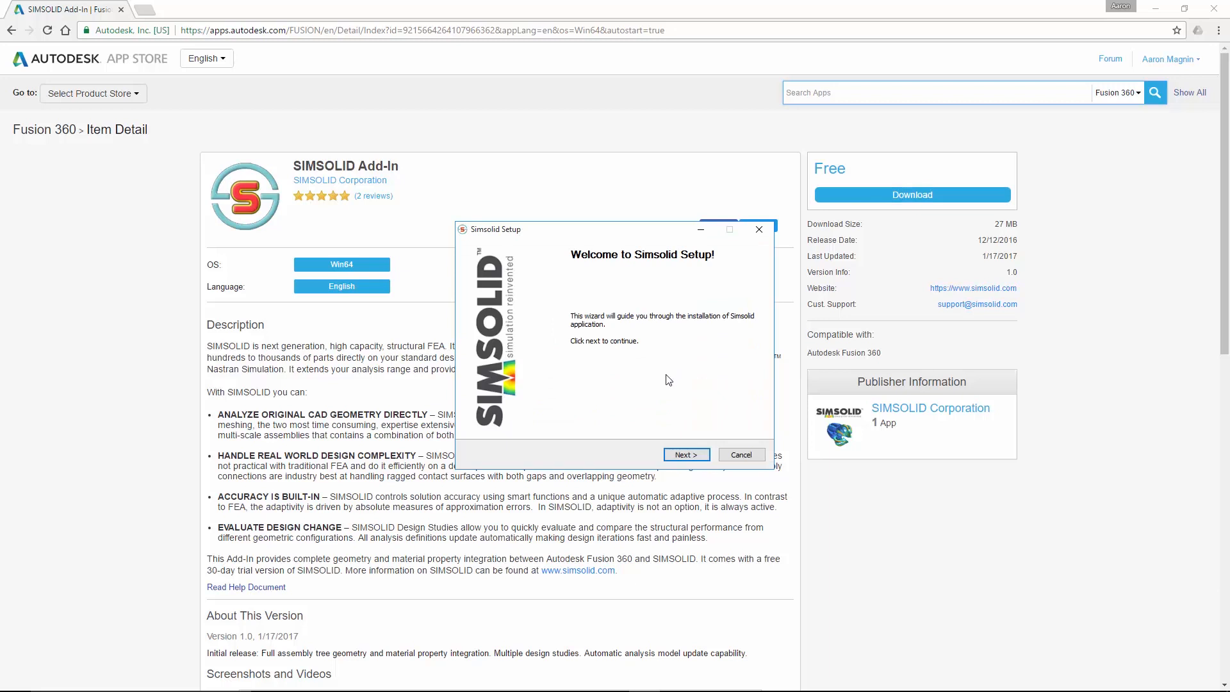
Install Simsolid through its setup wizard, keeping the desktop shortcut, and finish the setup
{"action": "left_click", "coordinate": [674, 454]}
{"action": "left_click", "coordinate": [676, 454]}
{"action": "left_click", "coordinate": [676, 456]}
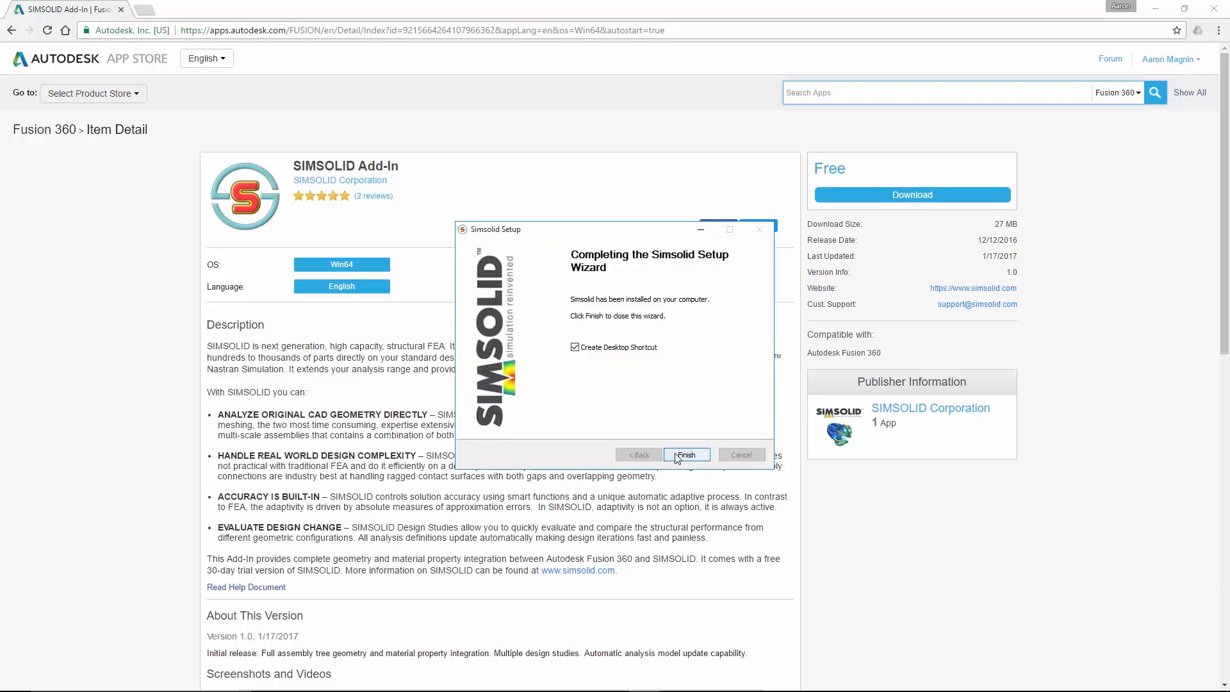
{"action": "left_click", "coordinate": [677, 455]}
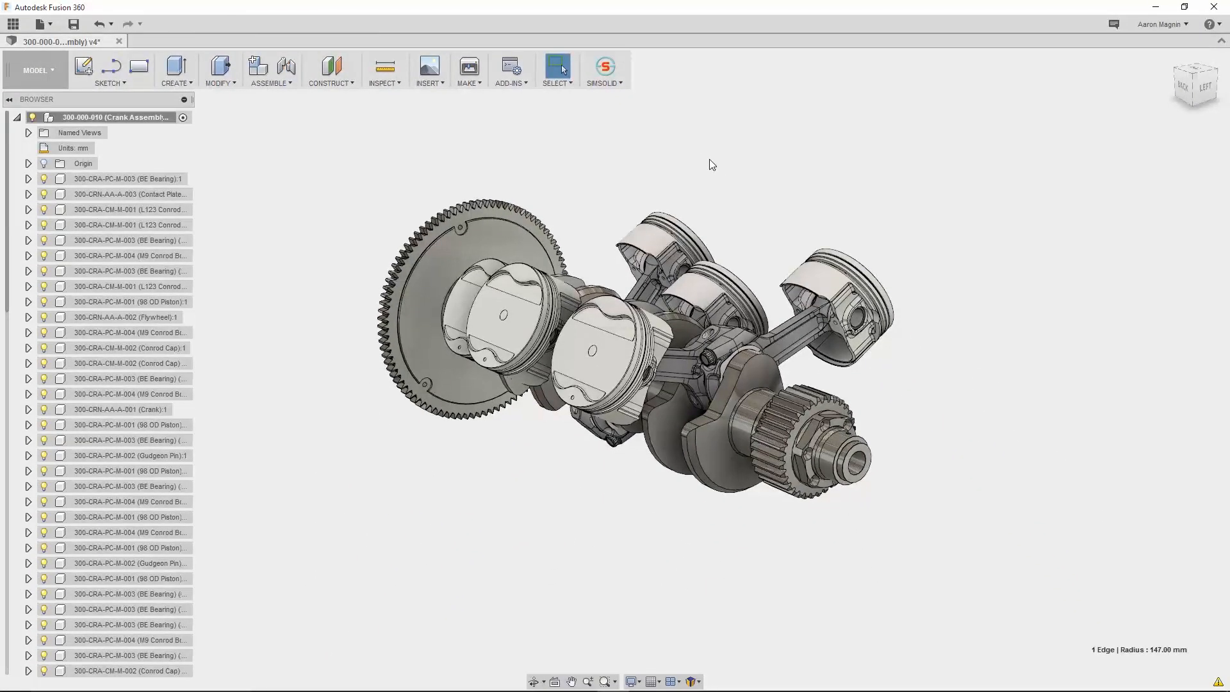
Set the face faceting resolution to Fine in the SIMSOLID add-in settings in Fusion 360
{"action": "left_click", "coordinate": [606, 73]}
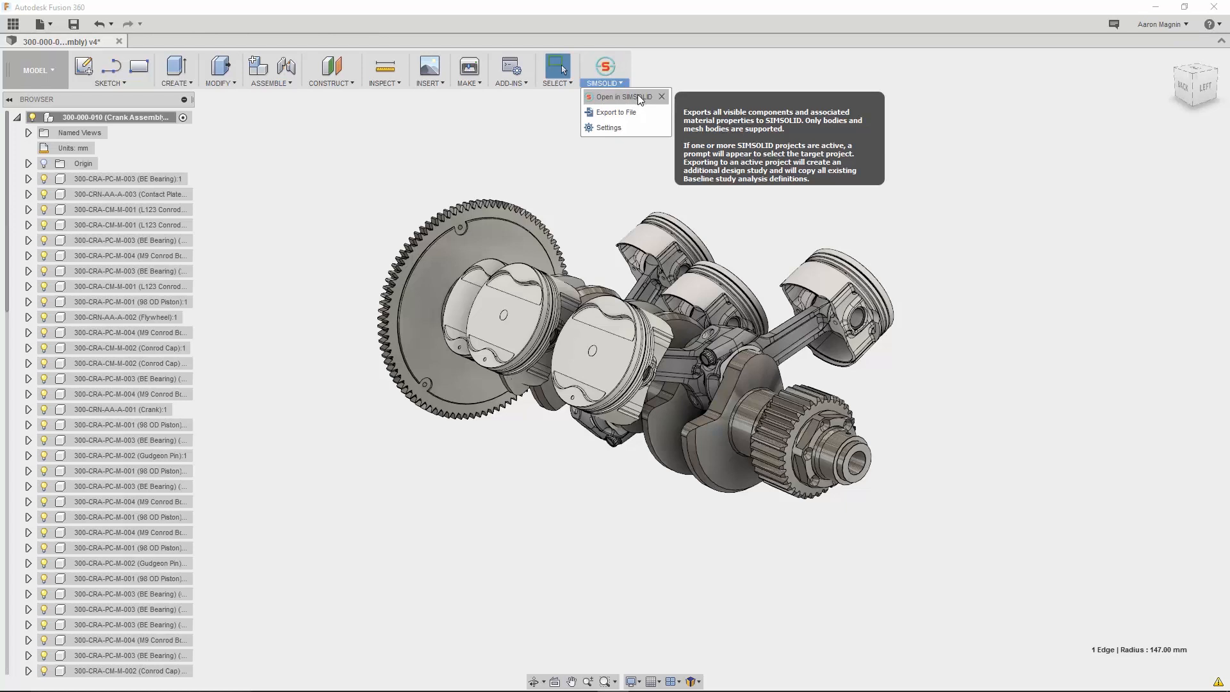
{"action": "left_click", "coordinate": [647, 126]}
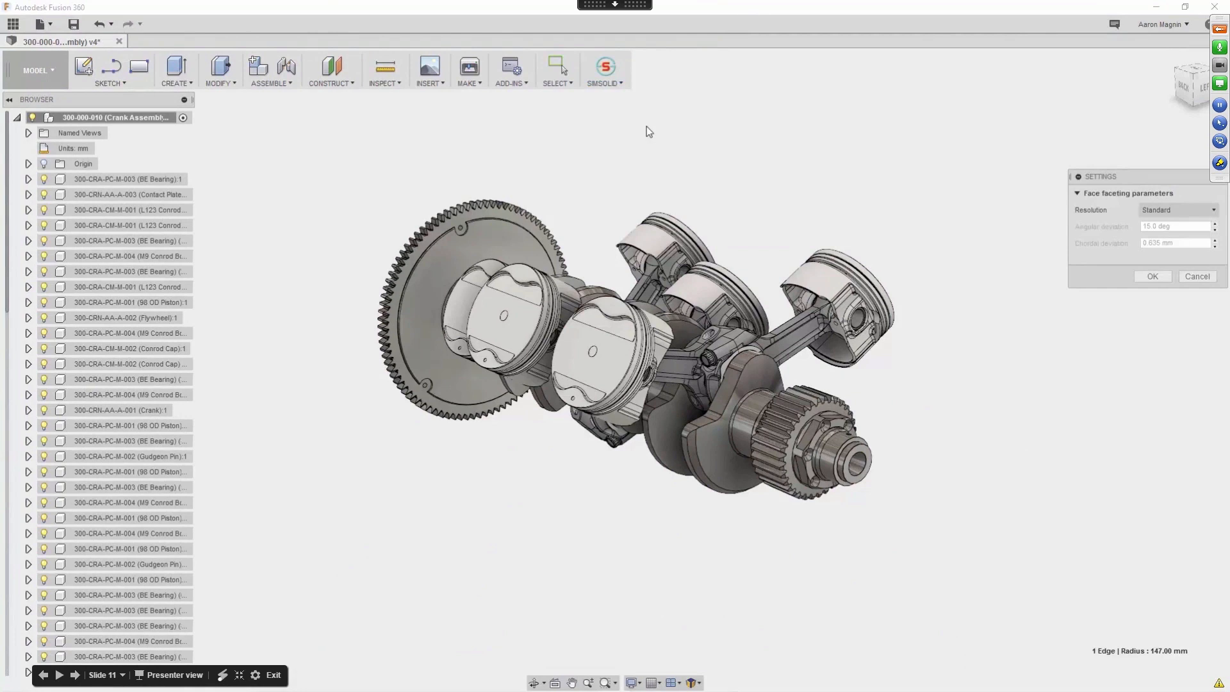
{"action": "left_click", "coordinate": [1149, 214]}
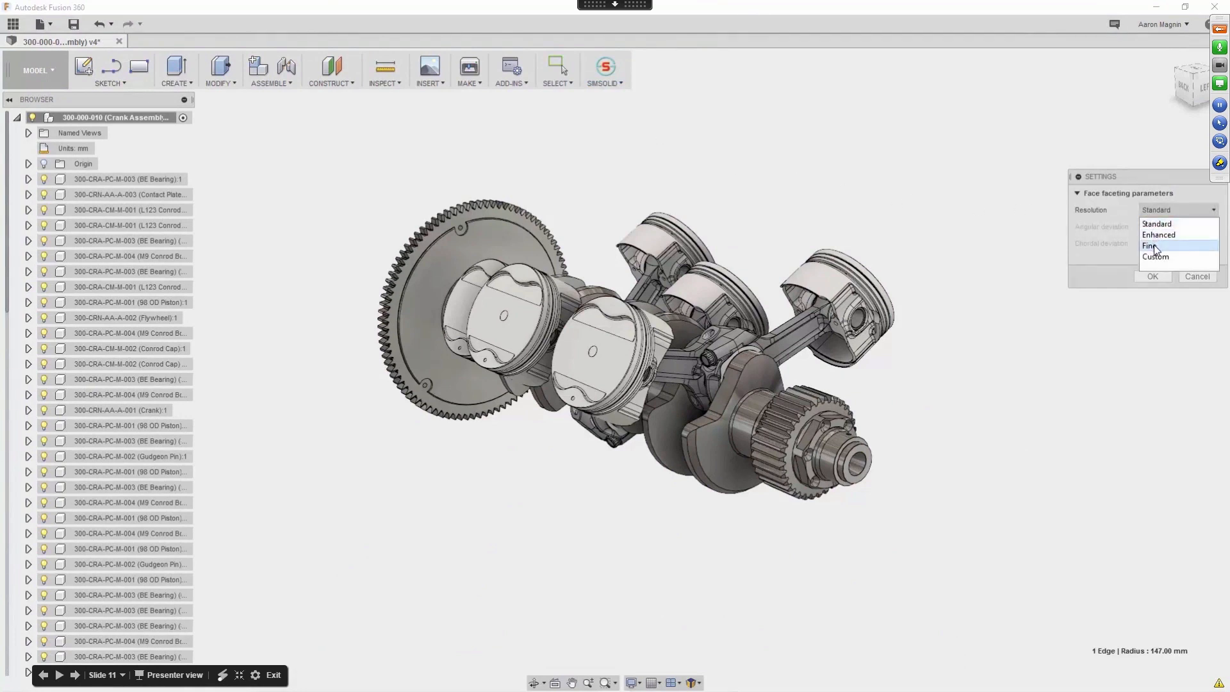
{"action": "left_click", "coordinate": [1155, 245]}
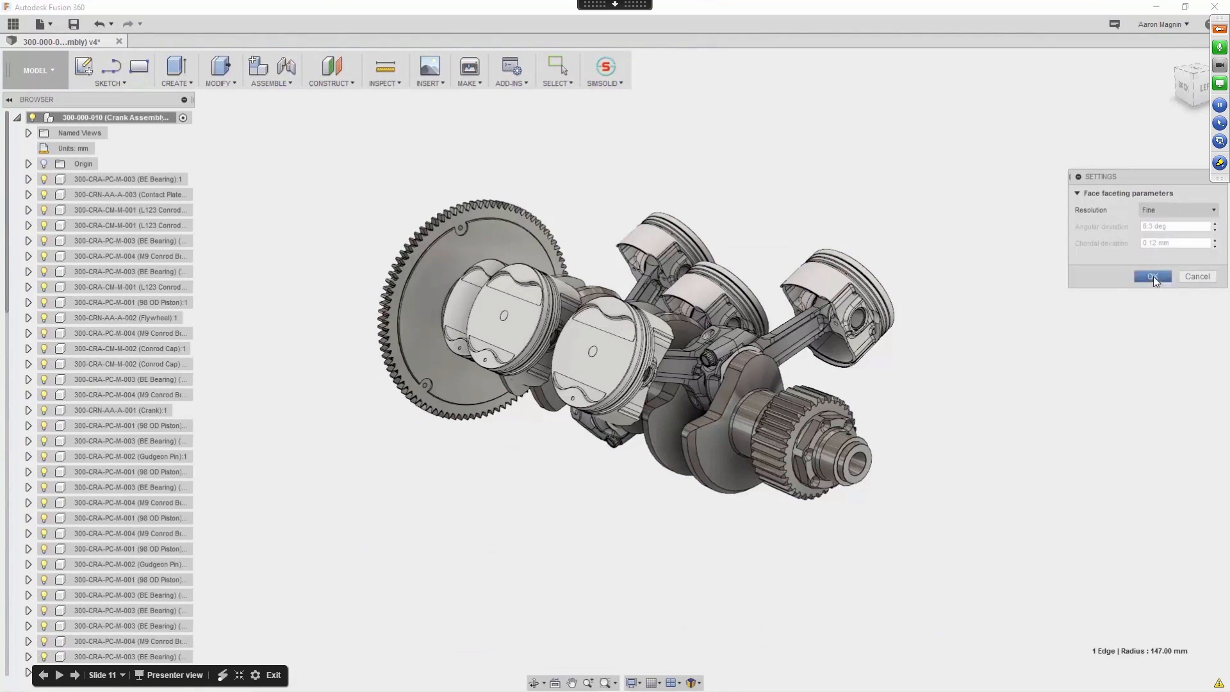
{"action": "left_click", "coordinate": [1153, 277]}
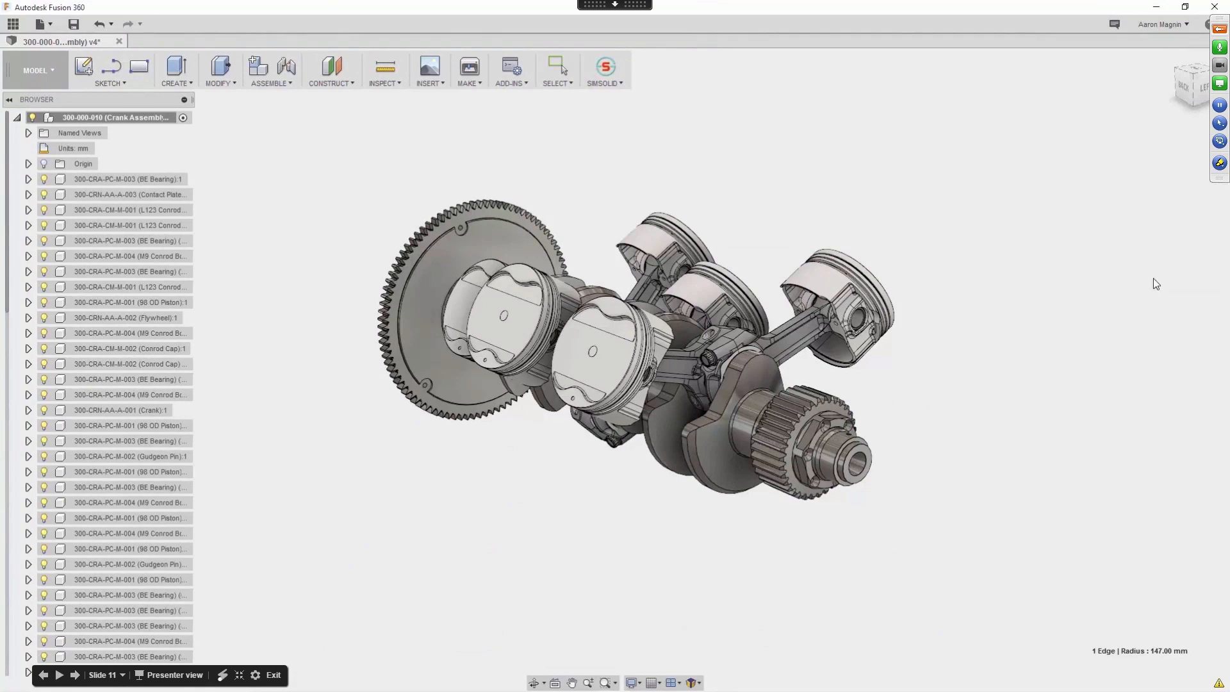
Open the crank assembly in SIMSOLID and request a free trial activation
{"action": "left_click", "coordinate": [610, 75]}
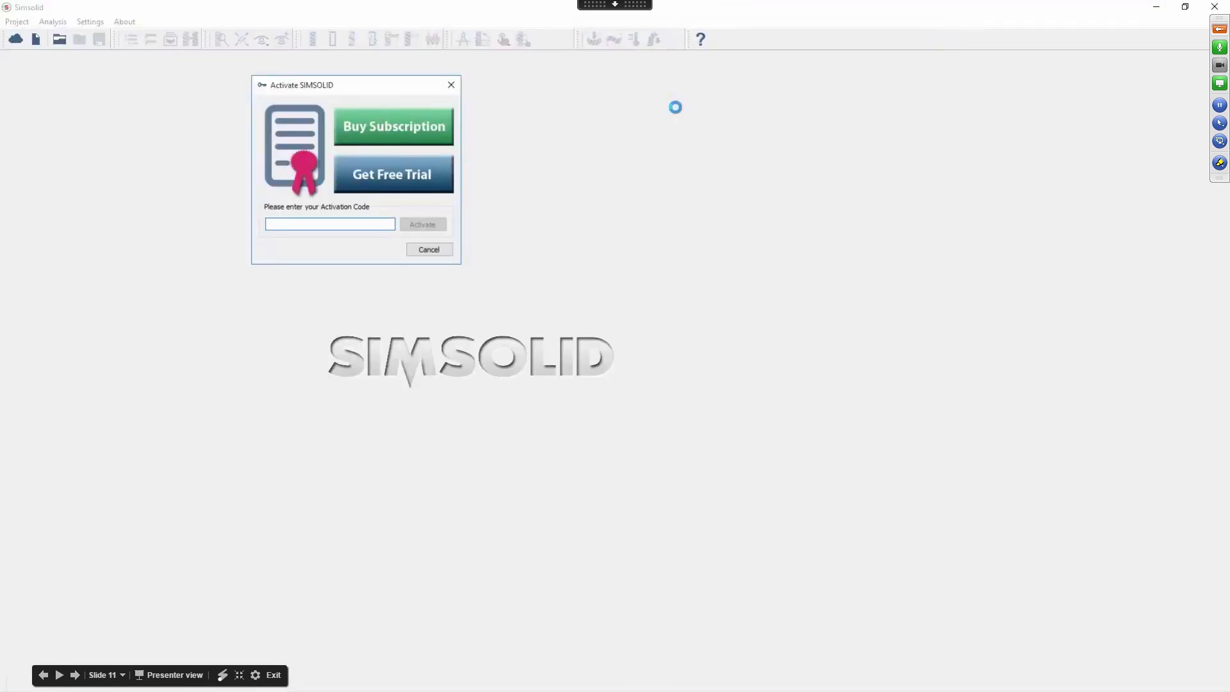
{"action": "left_click", "coordinate": [427, 183]}
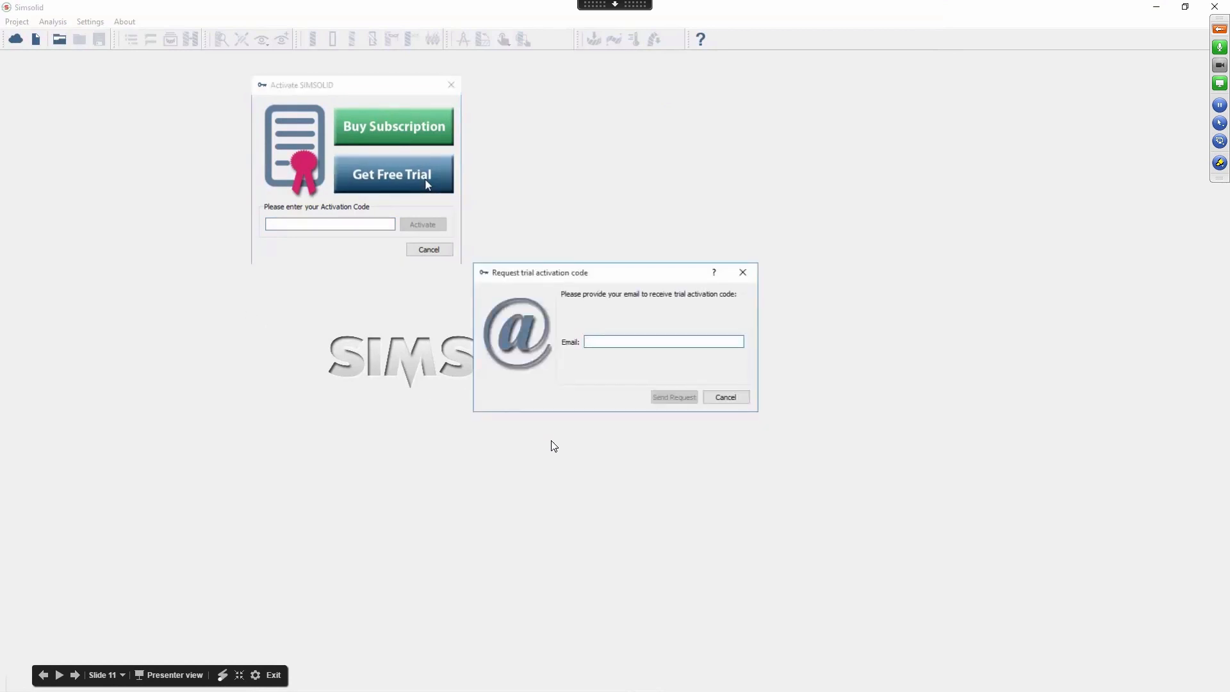
{"action": "left_click", "coordinate": [552, 441]}
{"action": "left_click", "coordinate": [601, 484]}
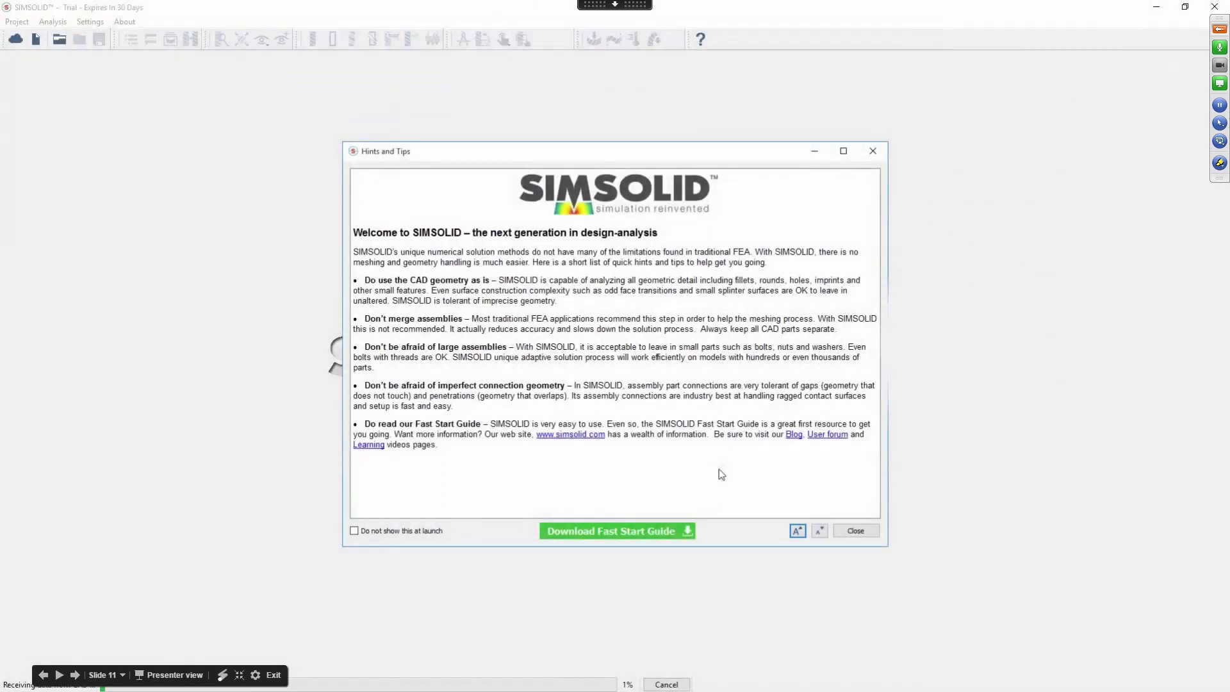
Open the SIMSOLID Fast Start Training Guide and skim through its introductory pages
{"action": "left_click", "coordinate": [683, 530]}
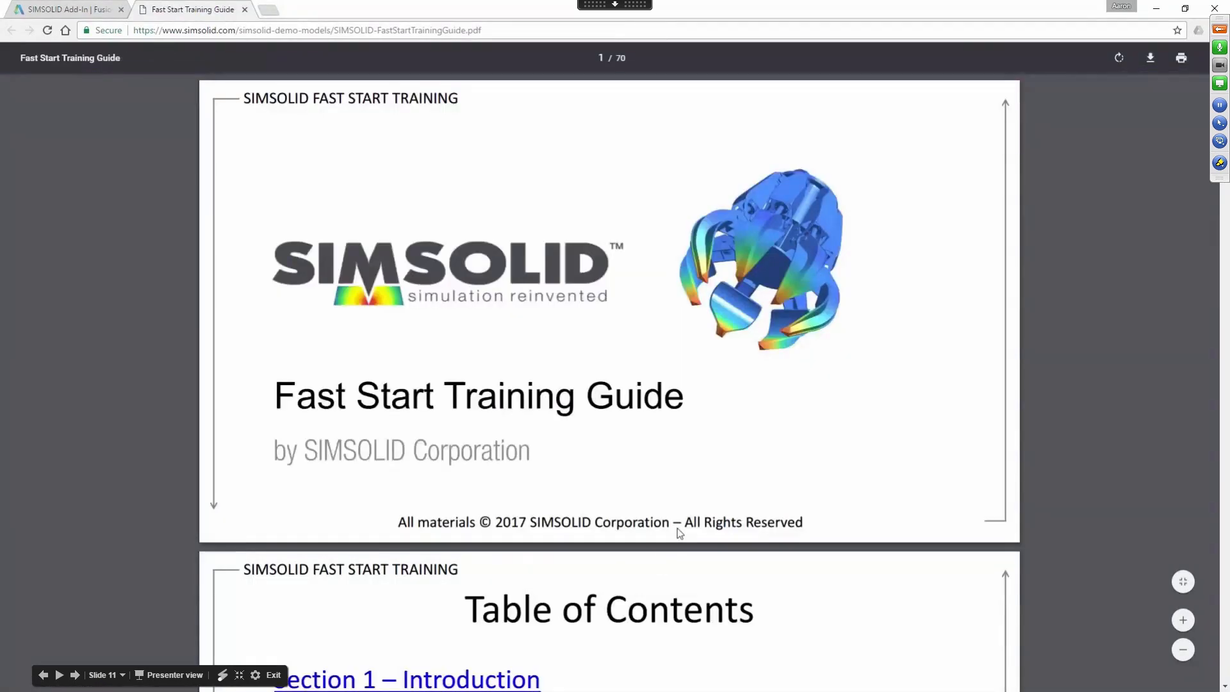
{"action": "scroll", "coordinate": [680, 533], "scroll_direction": "down", "scroll_amount": 8}
{"action": "scroll", "coordinate": [680, 533], "scroll_direction": "down", "scroll_amount": 20}
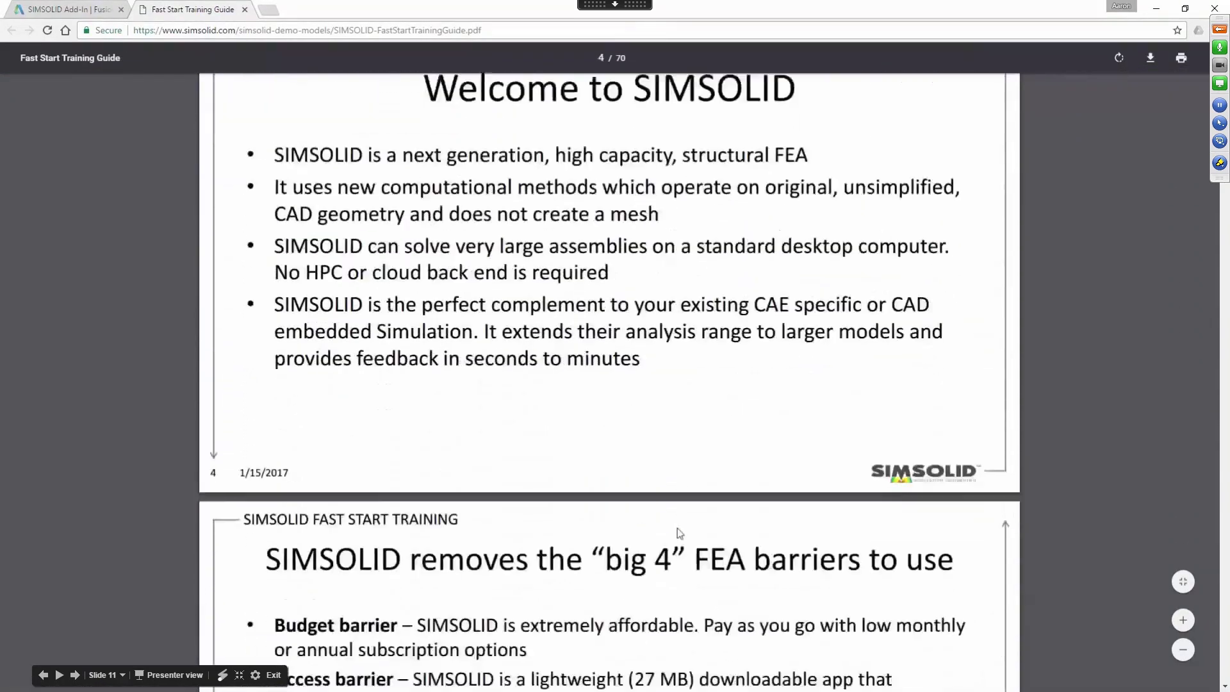
{"action": "scroll", "coordinate": [680, 533], "scroll_direction": "down", "scroll_amount": 20}
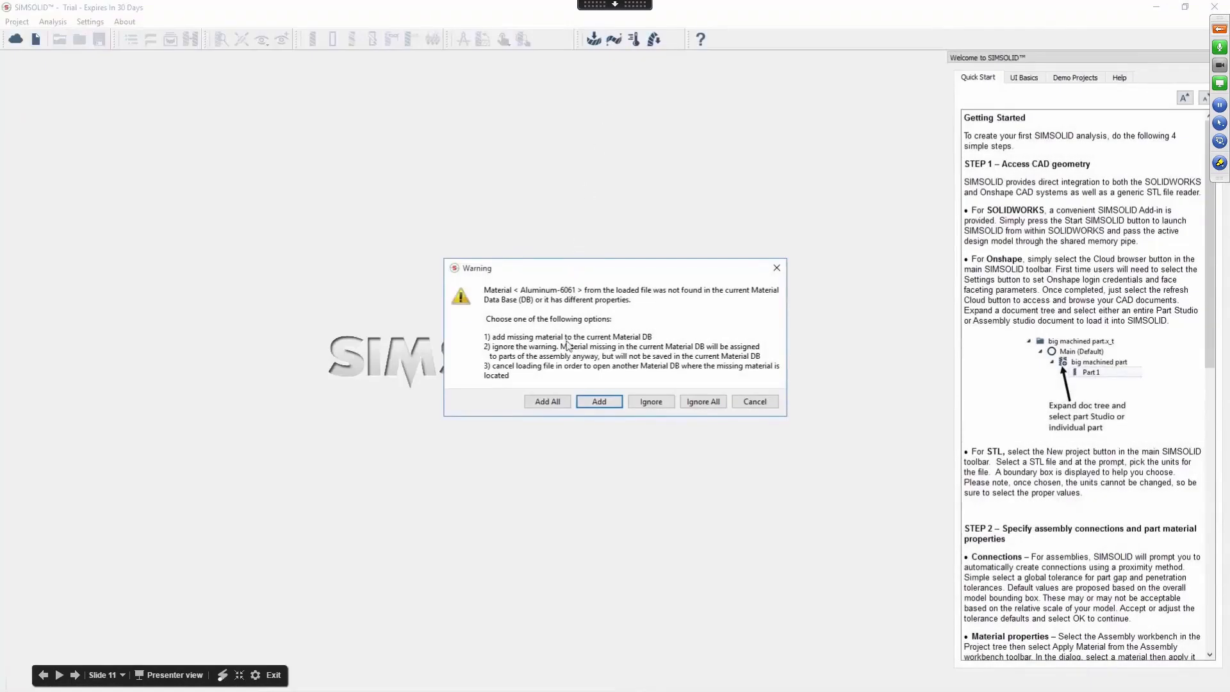
Add all missing materials to the material database and create area and line connections by proximity with the proposed tolerances at Normal resolution
{"action": "left_click", "coordinate": [554, 401]}
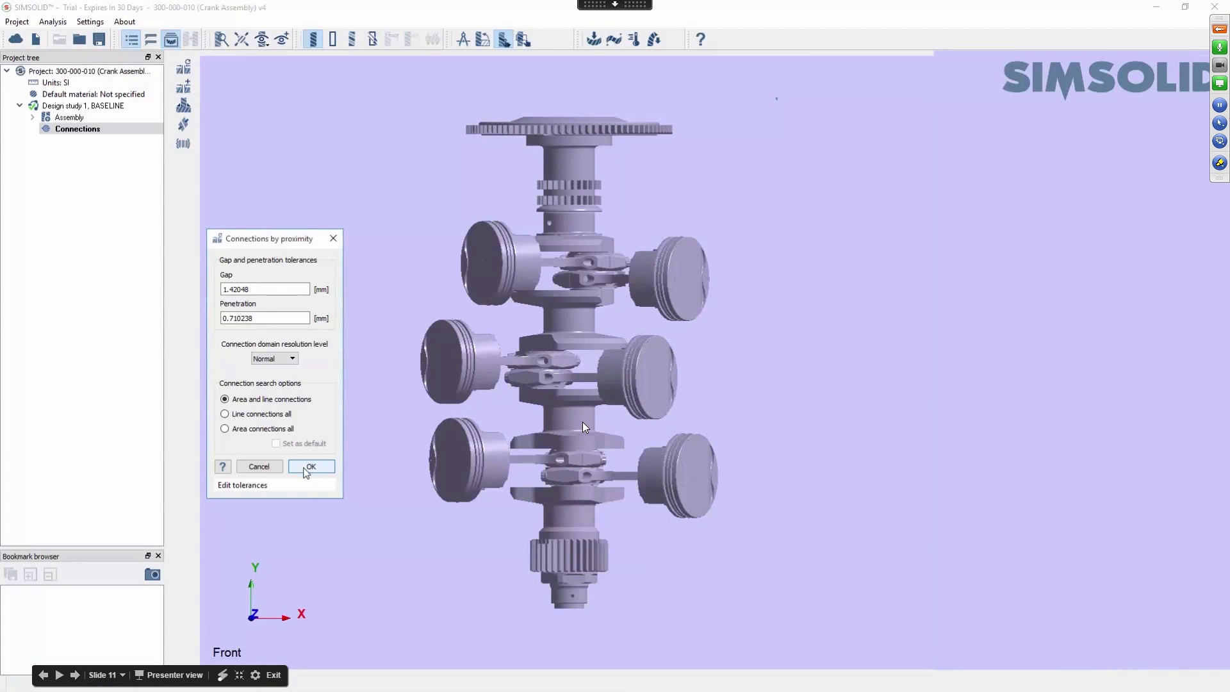
{"action": "left_click", "coordinate": [308, 468]}
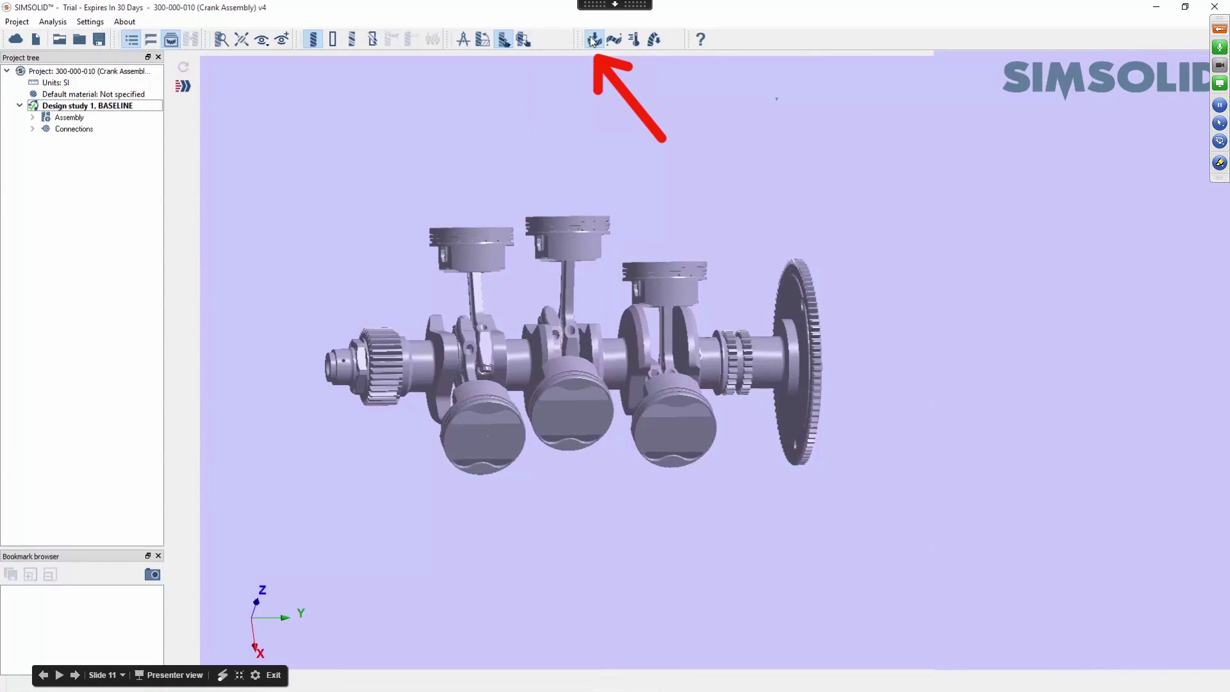
Set up a structural analysis of the crank assembly and solve it
{"action": "left_click", "coordinate": [594, 40]}
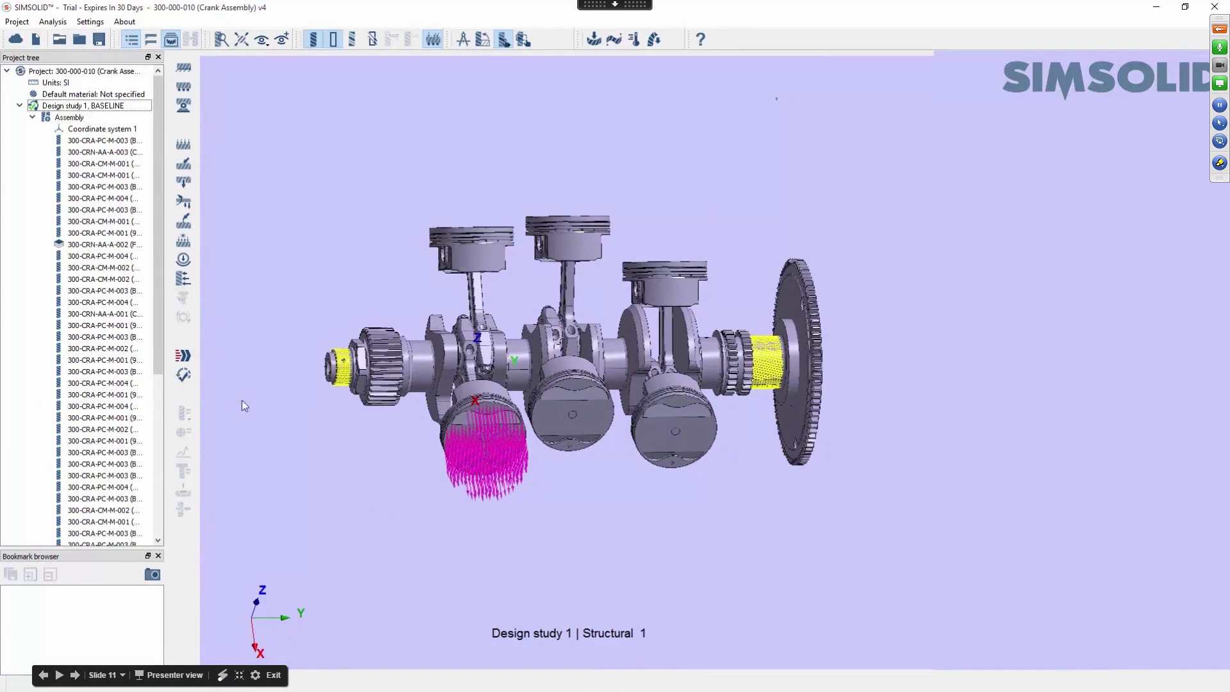
{"action": "left_click", "coordinate": [182, 358]}
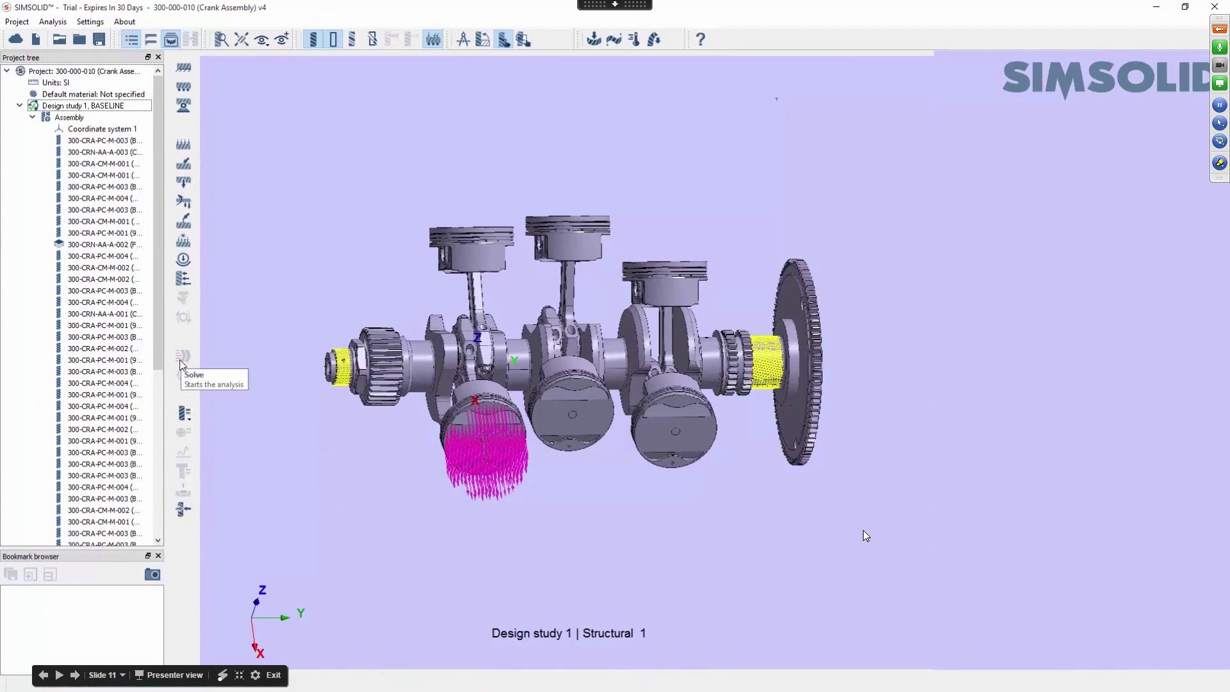
Plot the solved crank assembly's displacement magnitude, Von Mises stress, max shear stress and equivalent strain in turn
{"action": "left_click", "coordinate": [184, 414]}
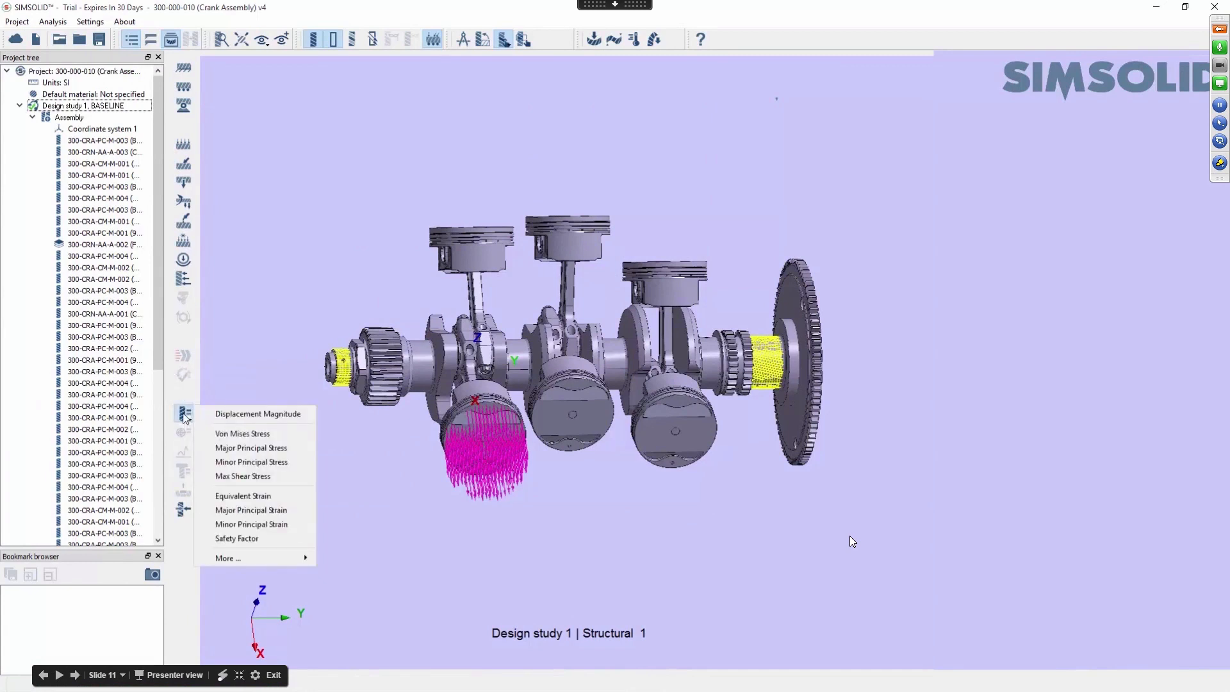
{"action": "left_click", "coordinate": [223, 416]}
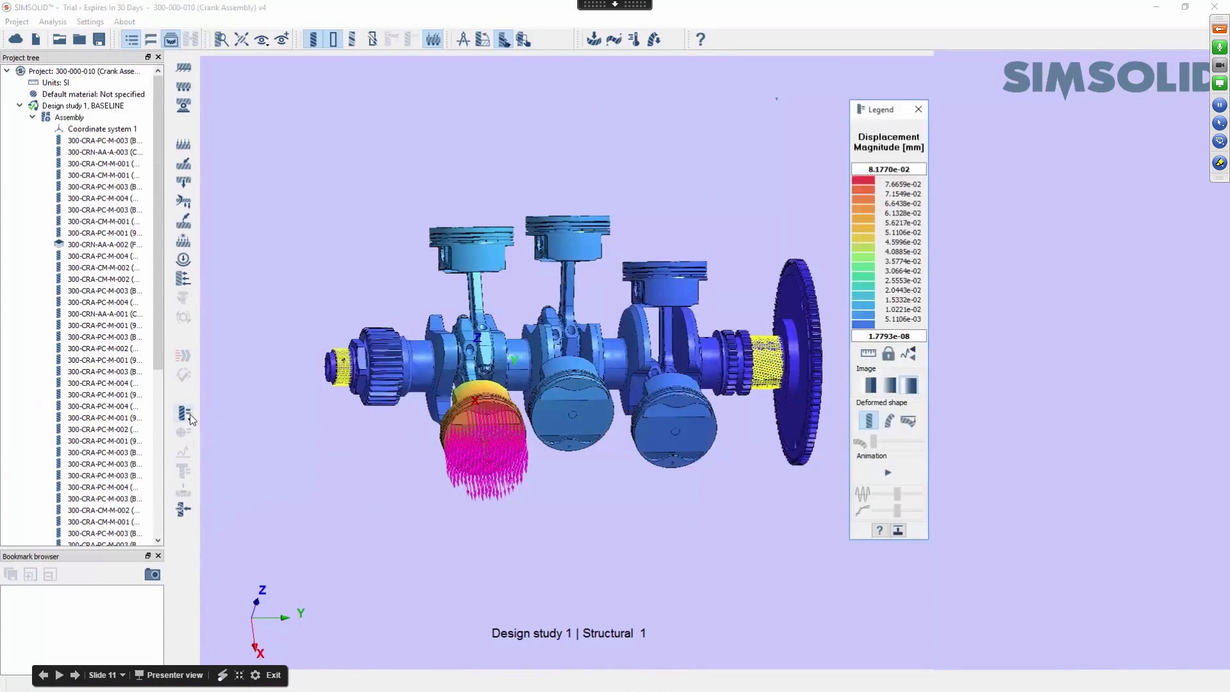
{"action": "left_click", "coordinate": [185, 413]}
{"action": "left_click", "coordinate": [223, 432]}
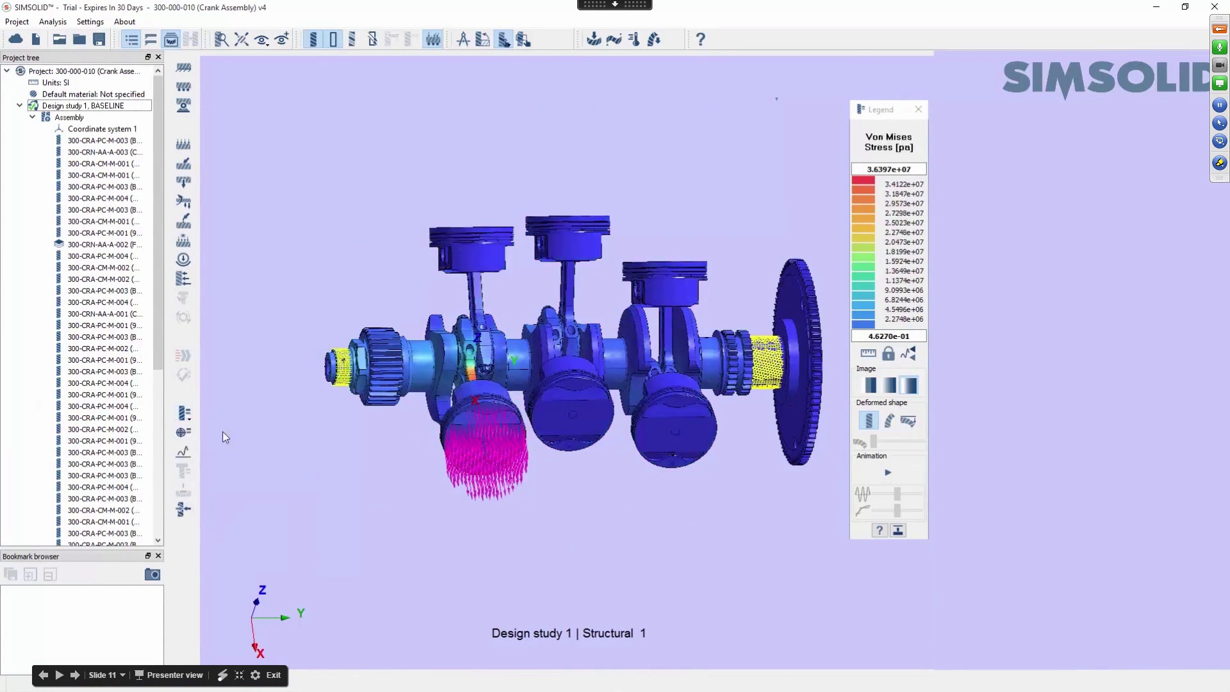
{"action": "left_click", "coordinate": [185, 414]}
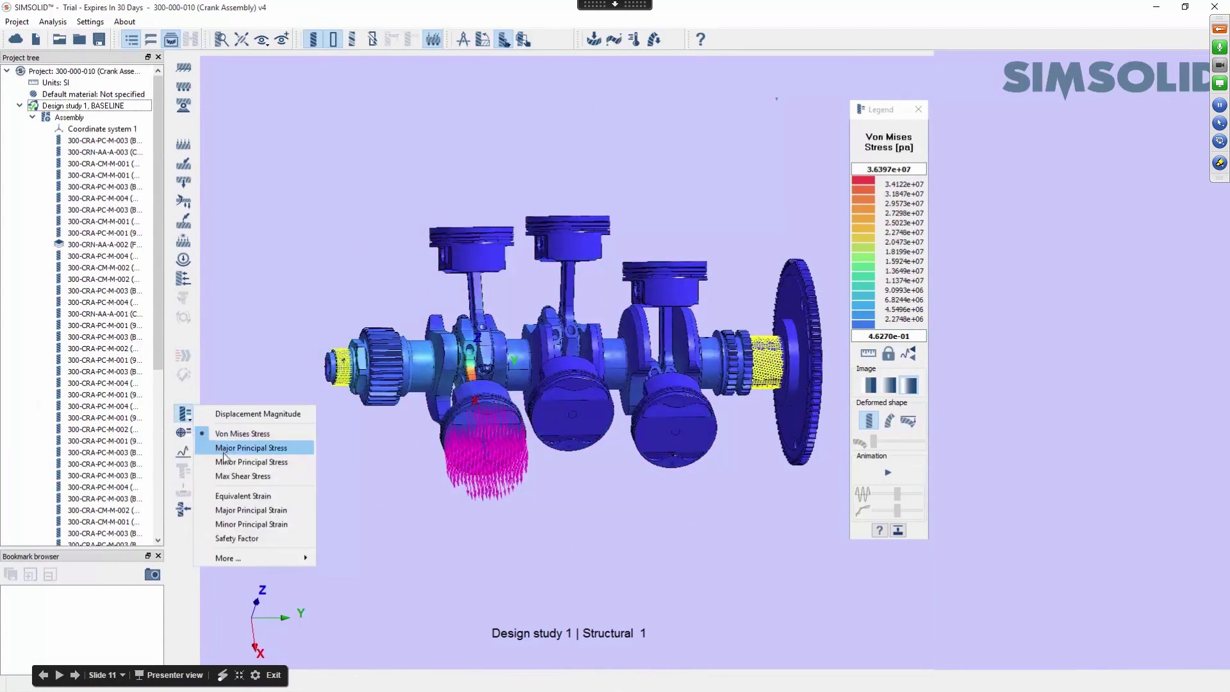
{"action": "left_click", "coordinate": [215, 476]}
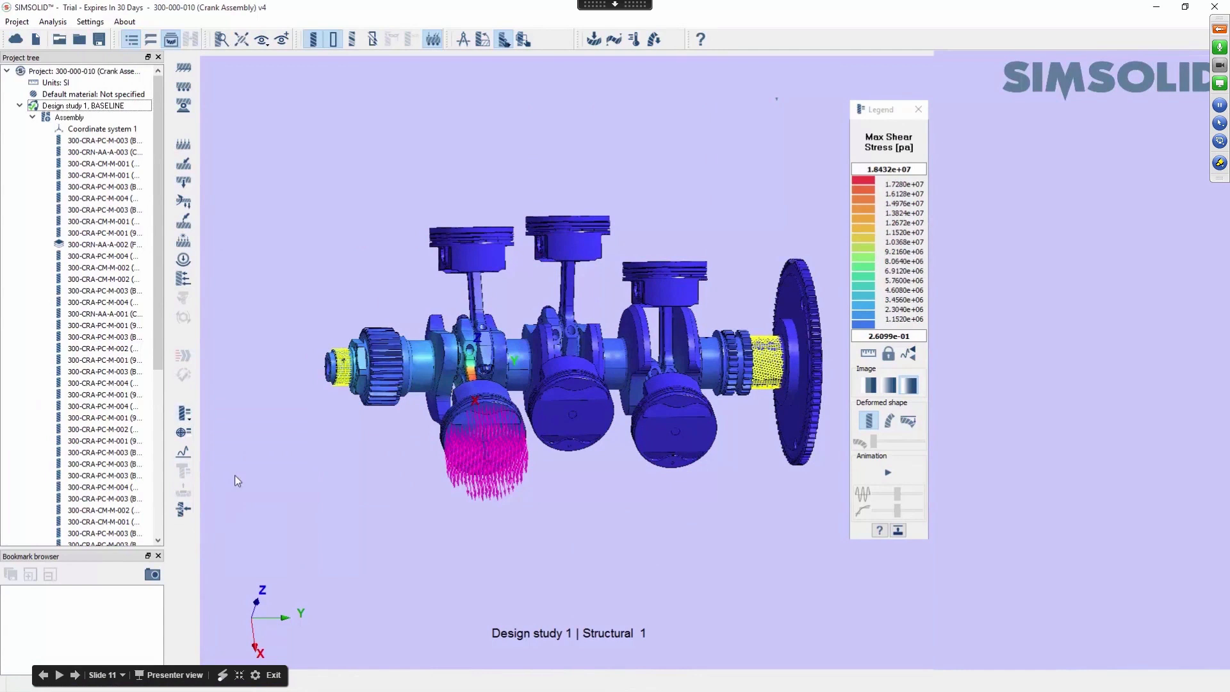
{"action": "left_click", "coordinate": [185, 414]}
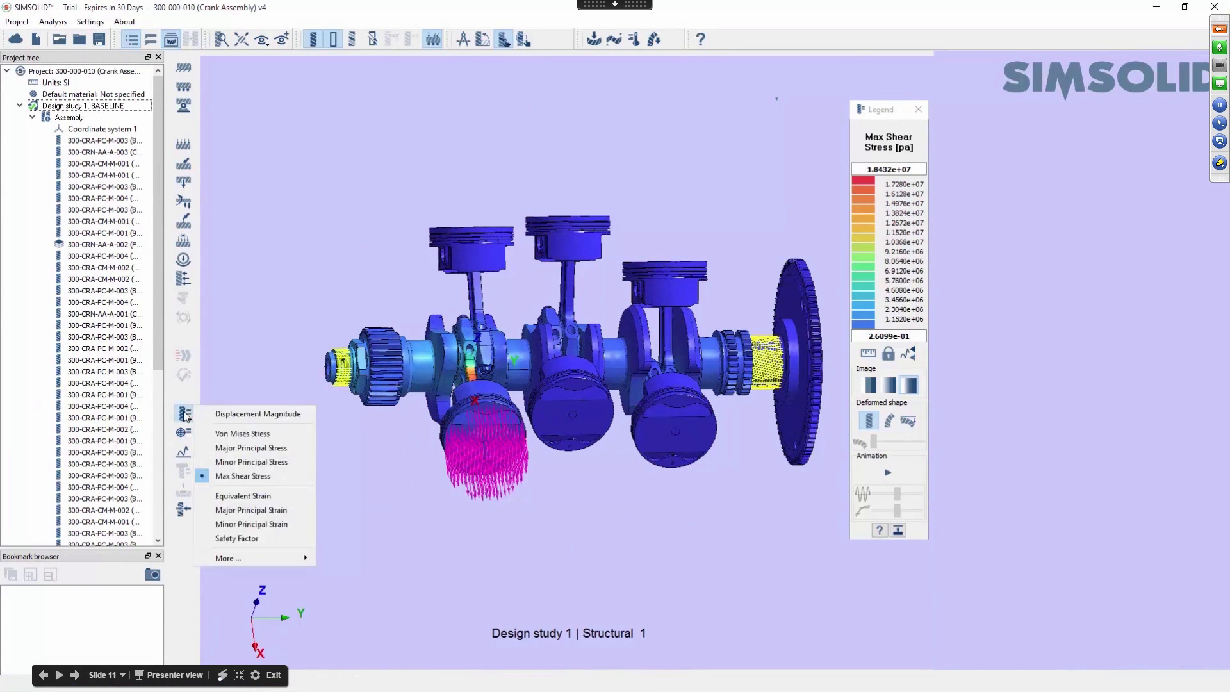
{"action": "left_click", "coordinate": [229, 496]}
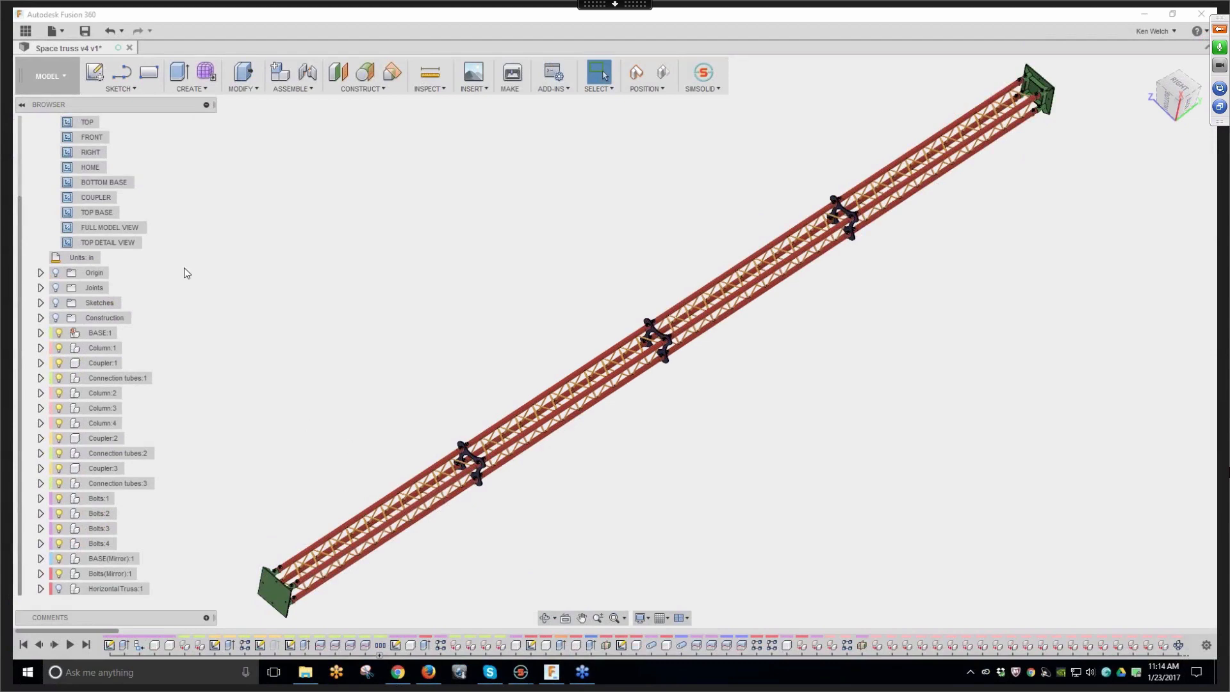
Inspect the space truss in Fusion 360 through its BOTTOM BASE, COUPLER and TOP BASE named views
{"action": "double_click", "coordinate": [111, 182]}
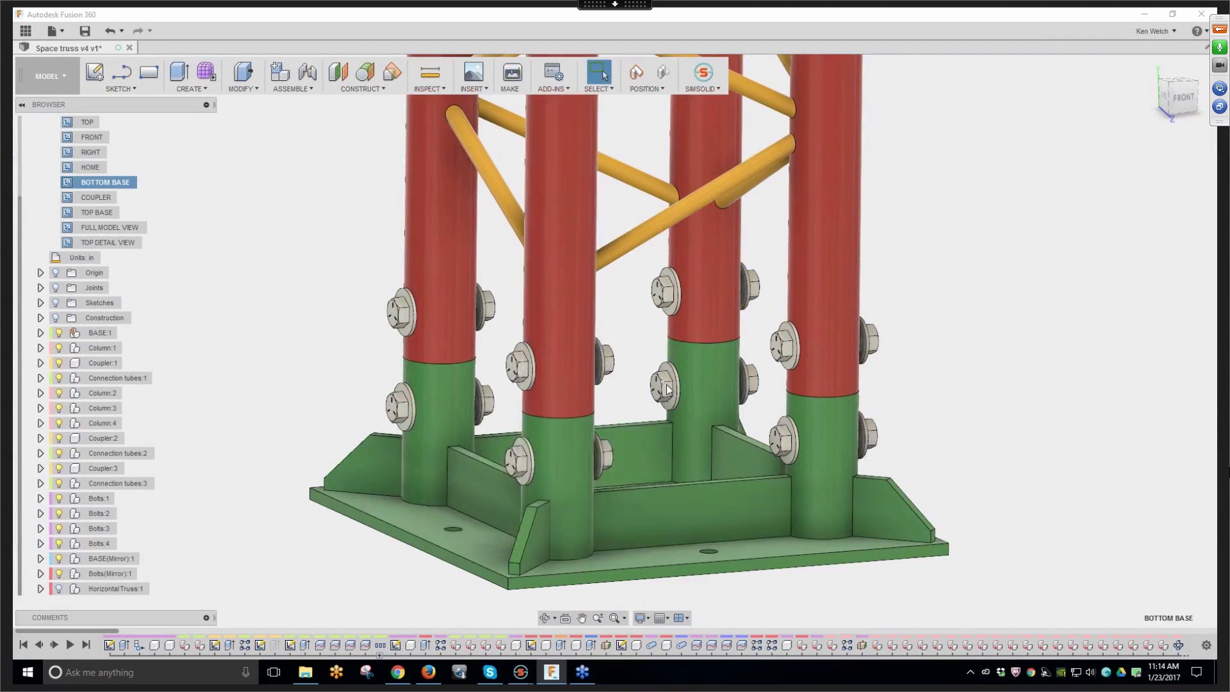
{"action": "left_click", "coordinate": [95, 198]}
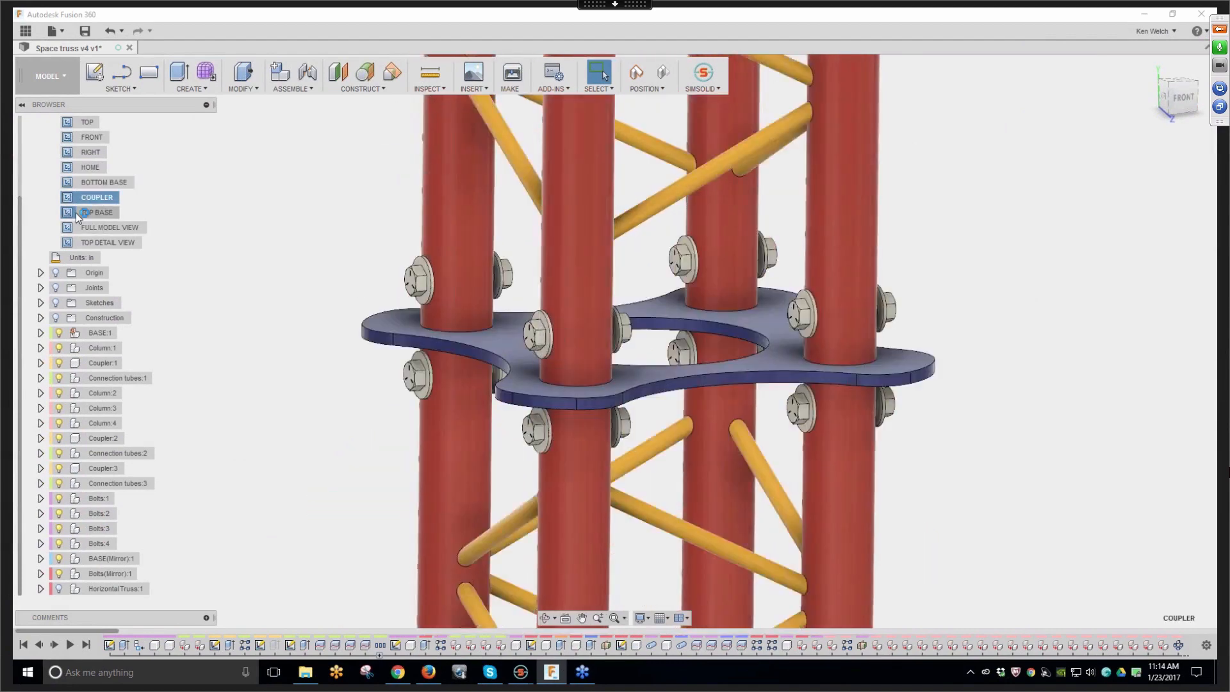
{"action": "left_click", "coordinate": [90, 212]}
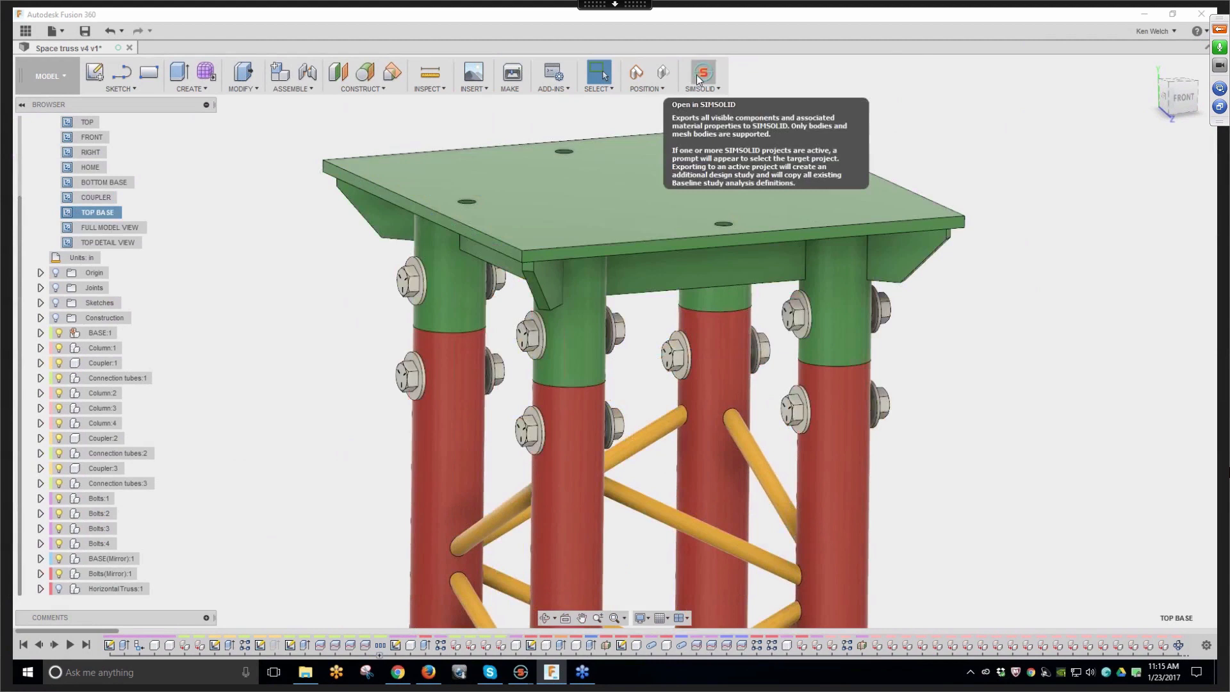
Open the space truss in SIMSOLID as a new project and create automatic area connections with 0.393701 in gap and penetration tolerances
{"action": "left_click", "coordinate": [698, 75]}
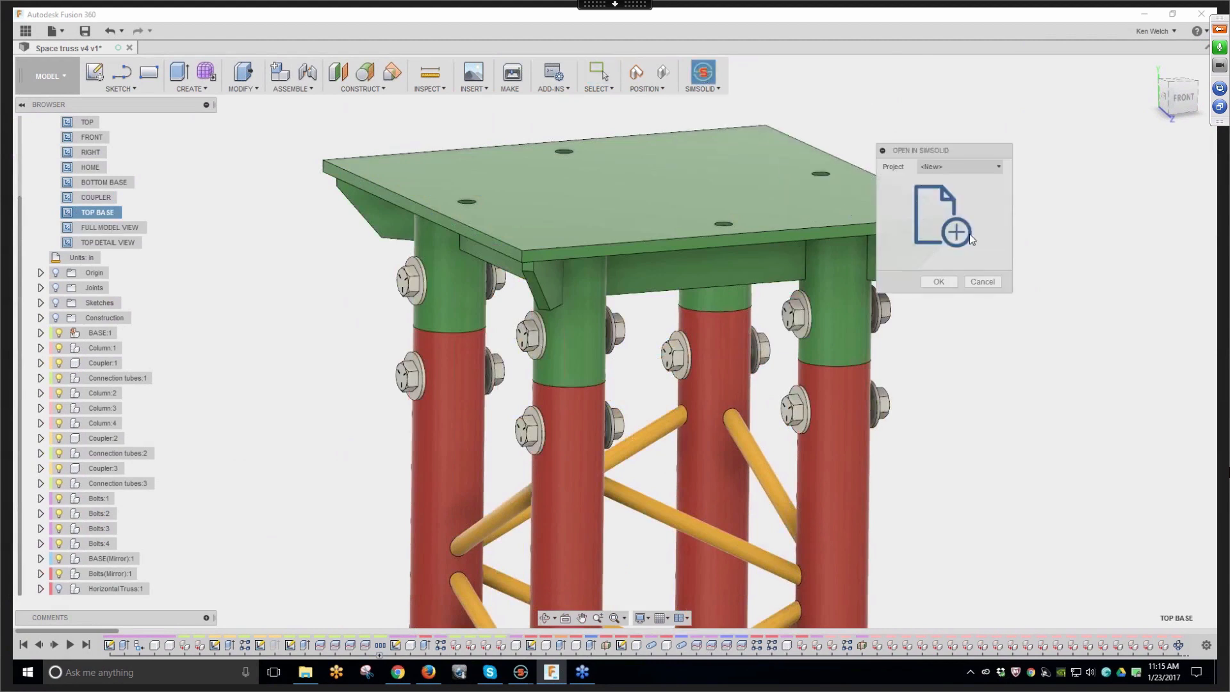
{"action": "left_click", "coordinate": [939, 282]}
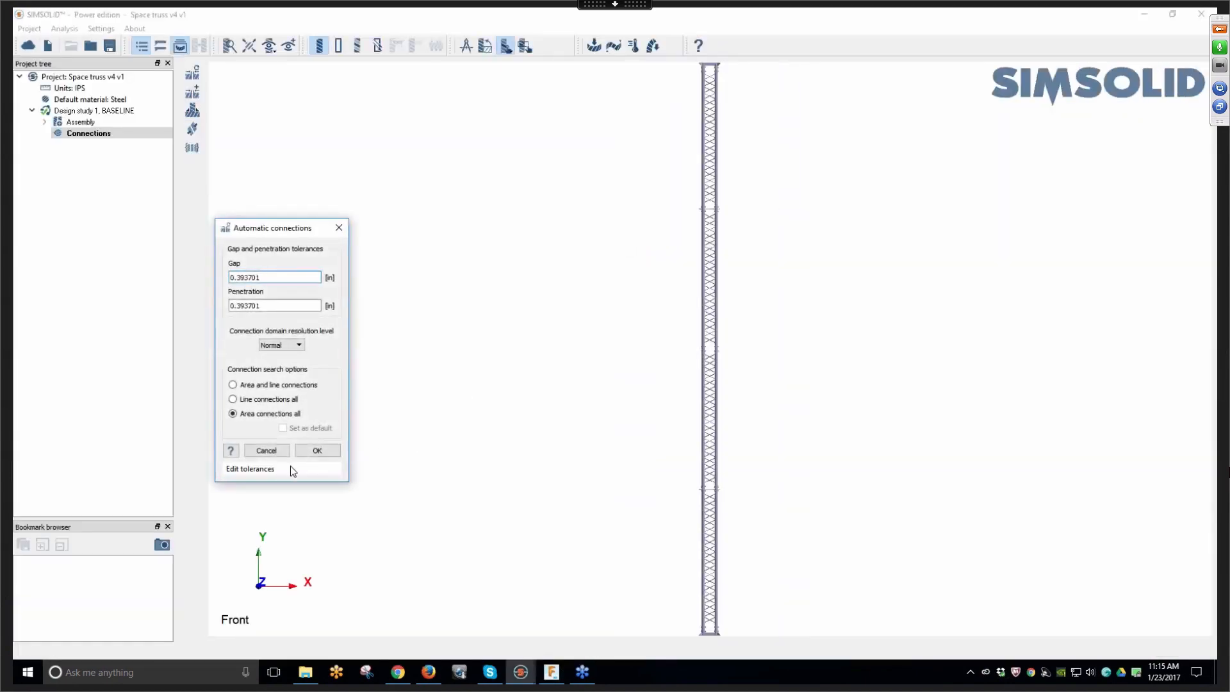
{"action": "left_click", "coordinate": [319, 451]}
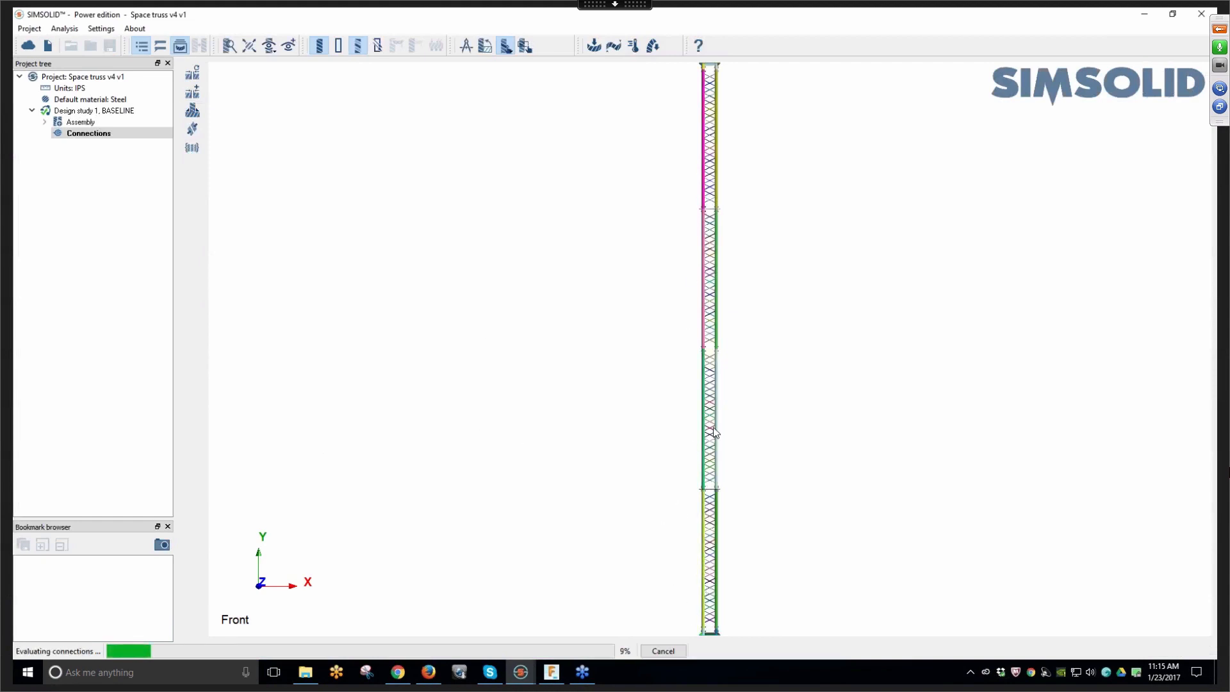
Review the information summary of the whole truss assembly and close it
{"action": "right_click", "coordinate": [86, 123]}
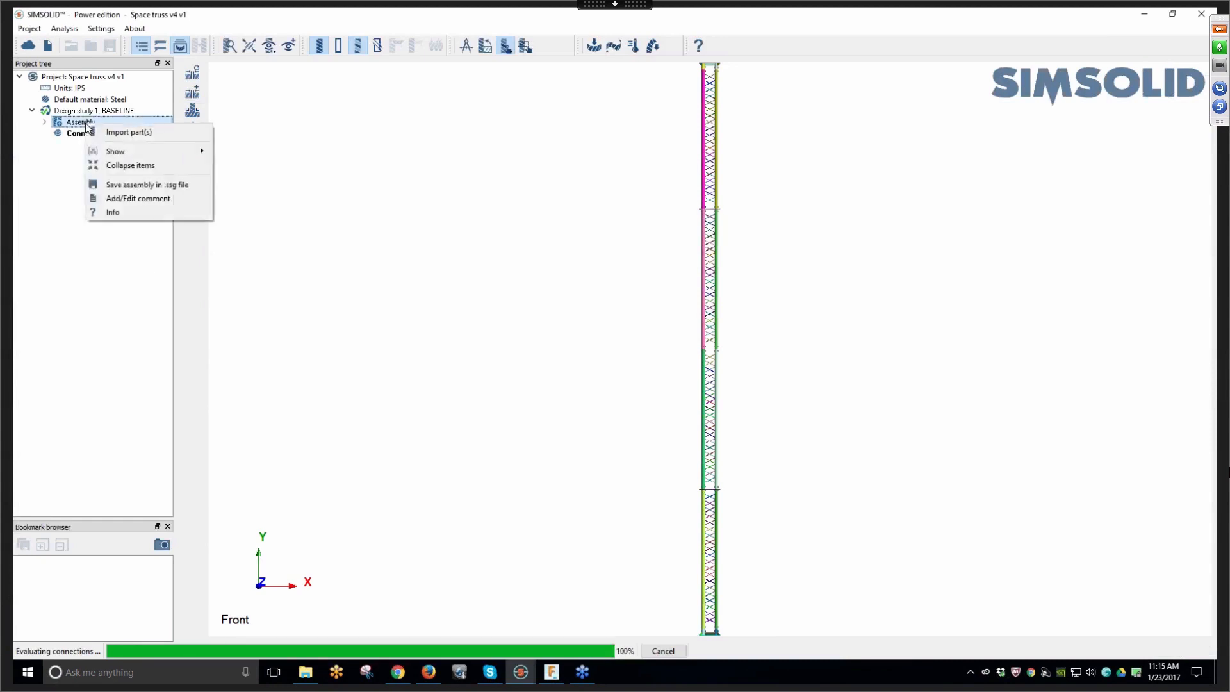
{"action": "left_click", "coordinate": [117, 214]}
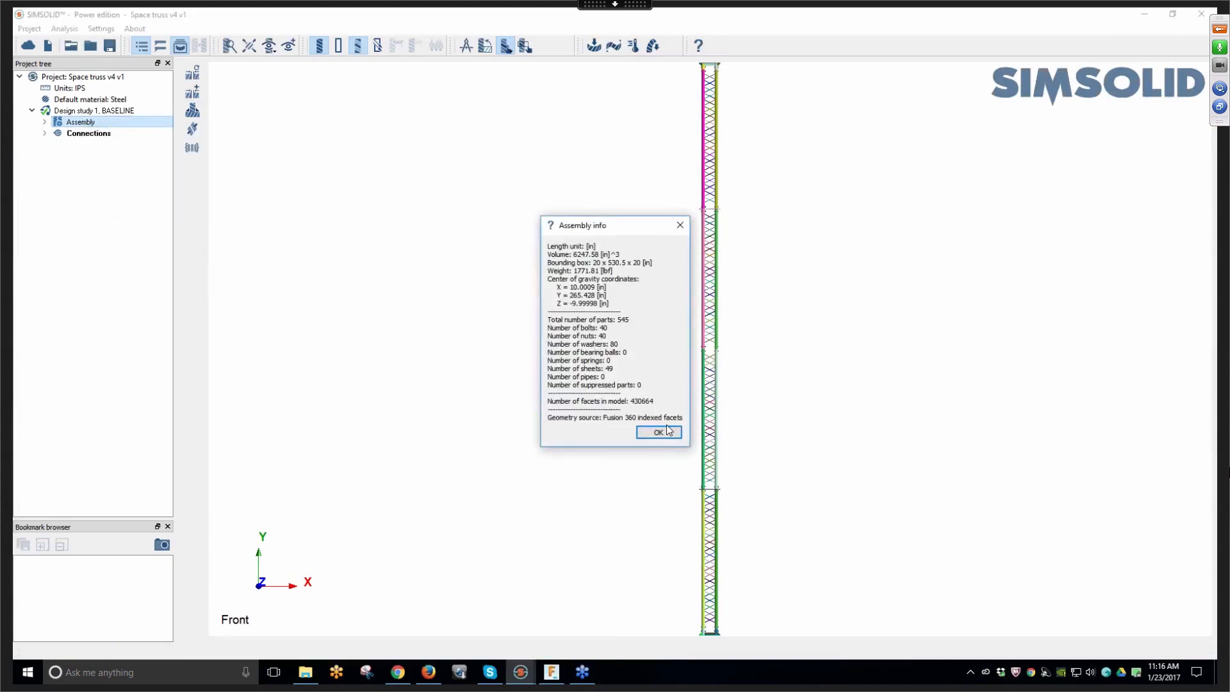
{"action": "left_click", "coordinate": [657, 432]}
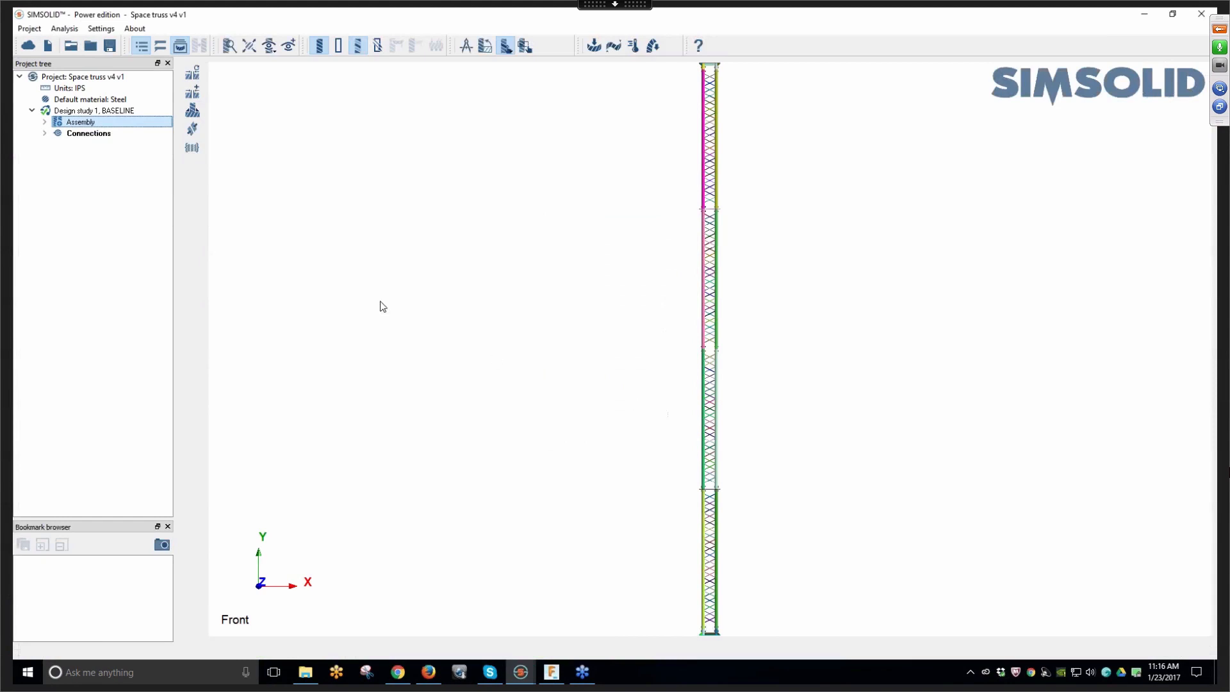
Expand the truss assembly's component list and highlight BASE:1 in the model
{"action": "left_click", "coordinate": [44, 123]}
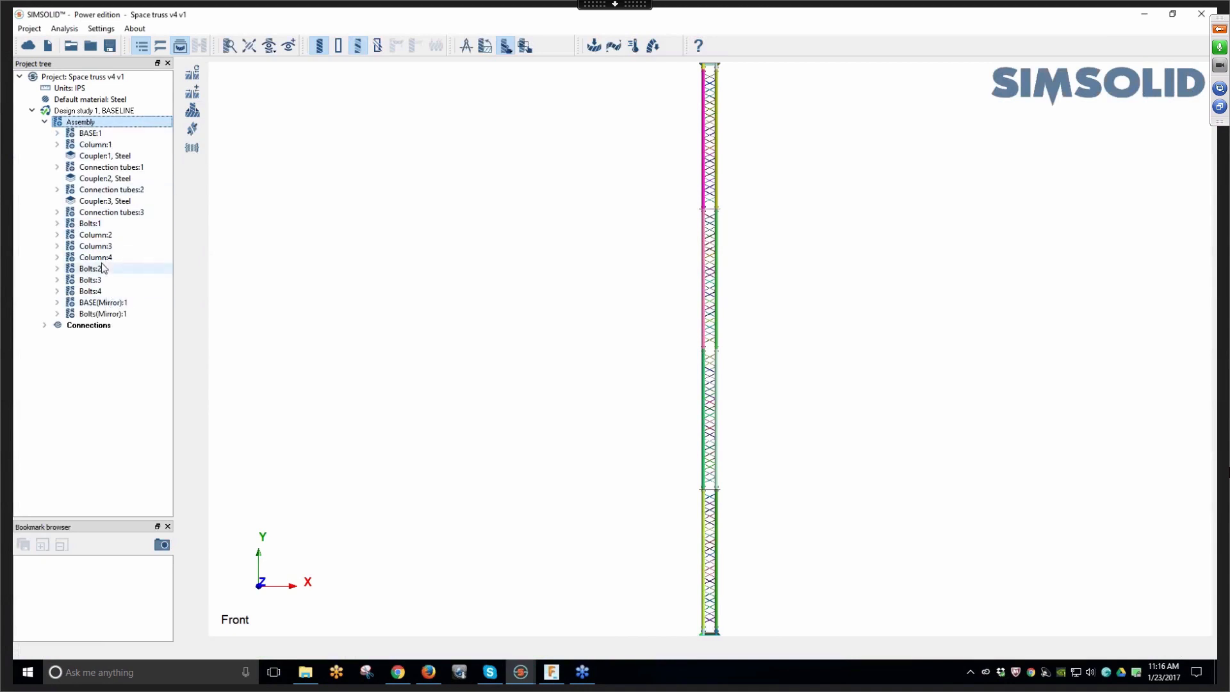
{"action": "left_click", "coordinate": [99, 135]}
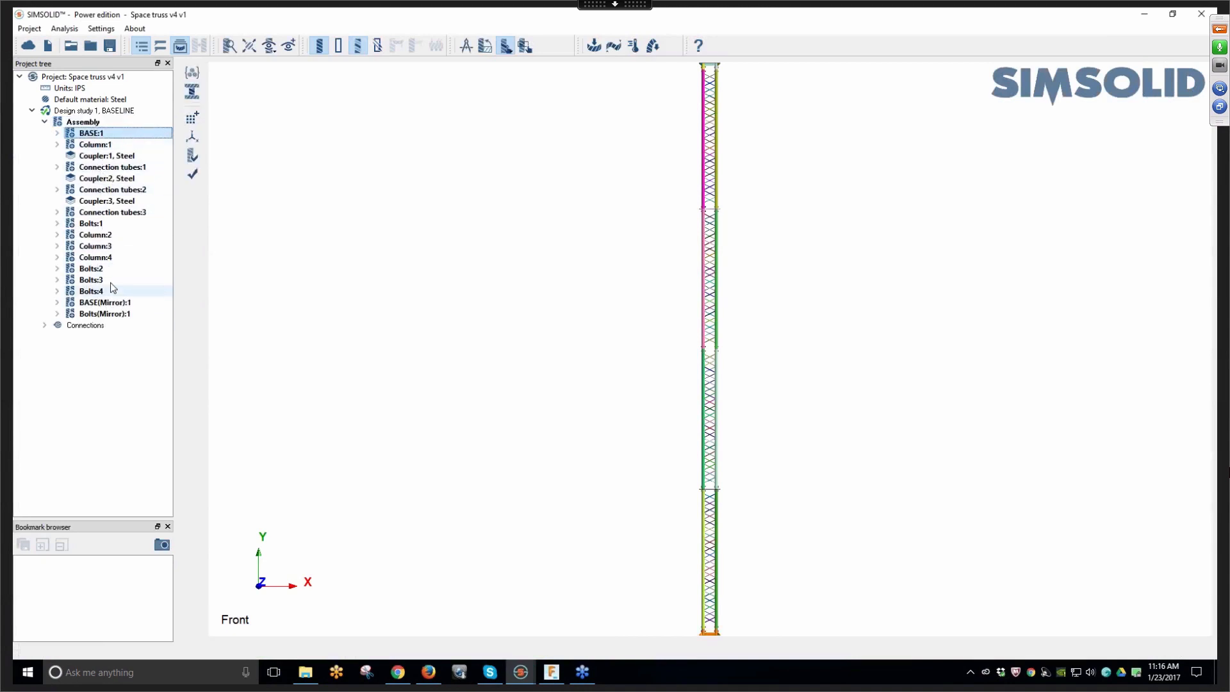
Isolate BASE:1 and Bolts:1 in the model by hiding all the unselected parts
{"action": "left_click", "coordinate": [96, 225]}
{"action": "right_click", "coordinate": [95, 224]}
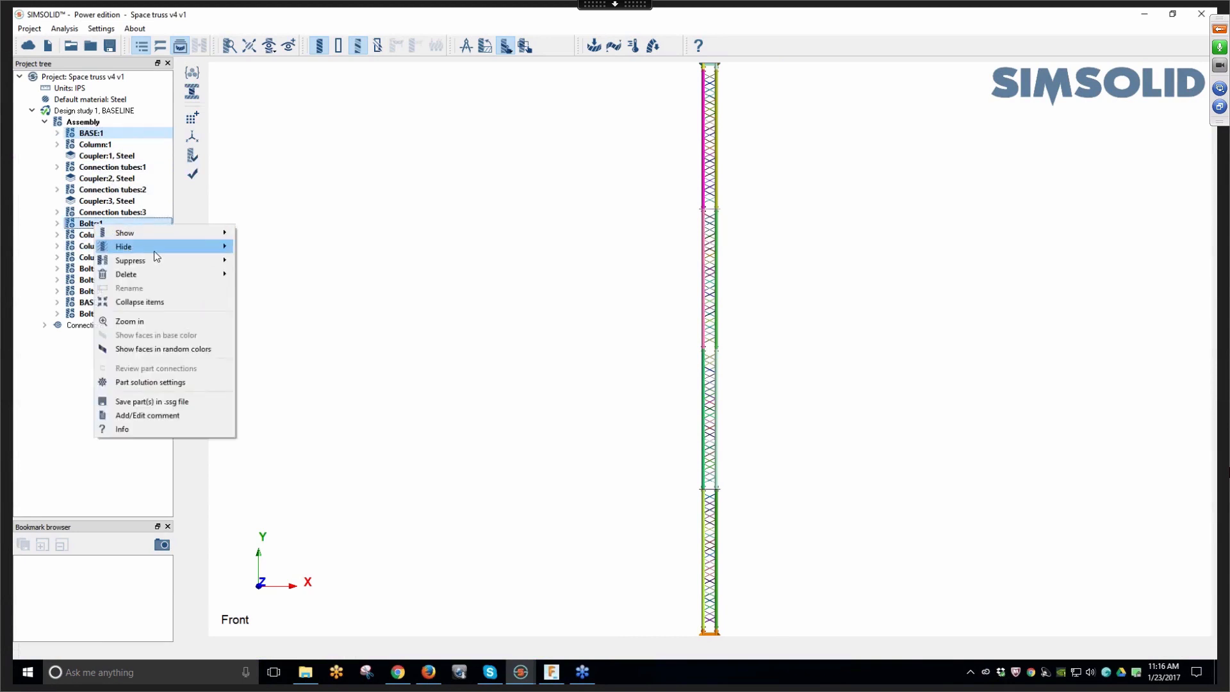
{"action": "mouse_move", "coordinate": [163, 252]}
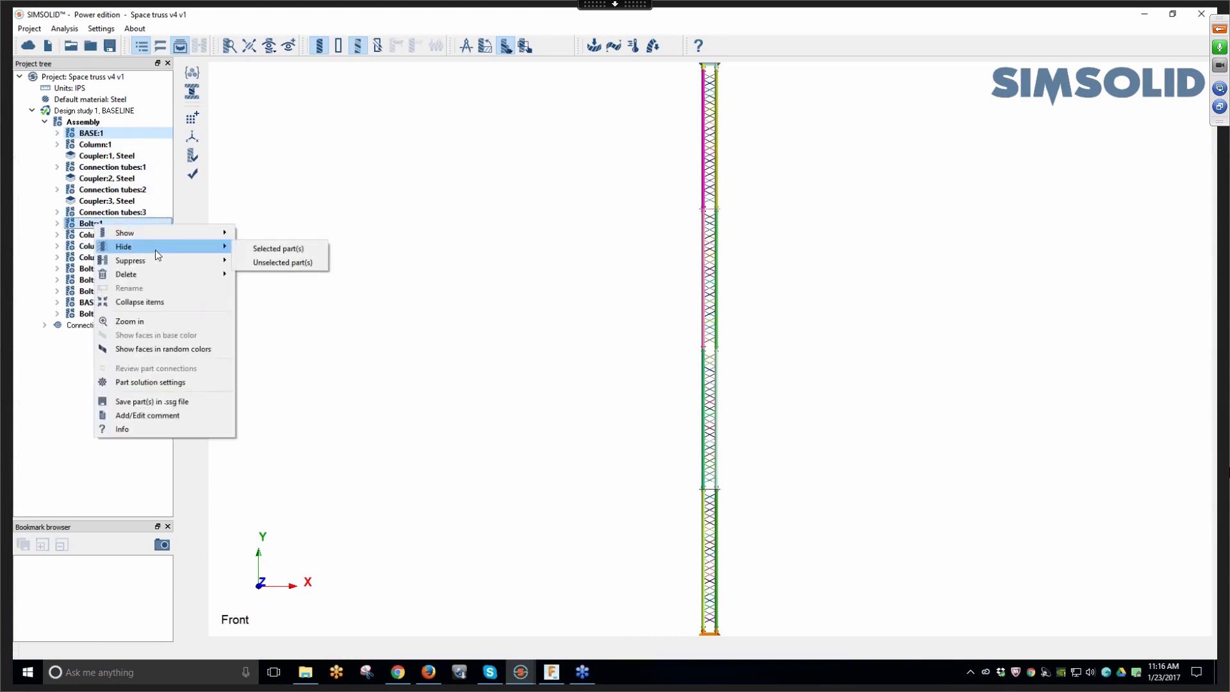
{"action": "left_click", "coordinate": [280, 266]}
{"action": "scroll", "coordinate": [741, 363], "scroll_direction": "up", "scroll_amount": 2}
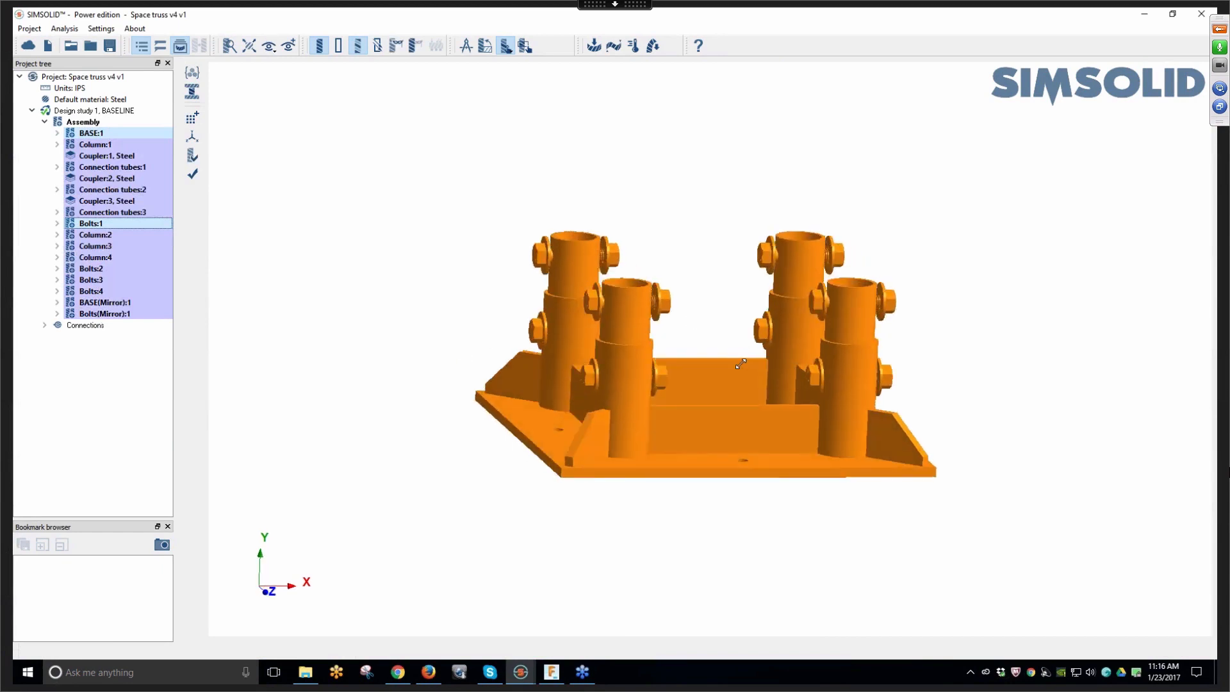
Examine the base plate, gussets, column sleeves and bolt connections of the isolated parts up close from several angles
{"action": "left_click_drag", "start_coordinate": [741, 363], "coordinate": [736, 379]}
{"action": "left_click", "coordinate": [421, 302]}
{"action": "left_click_drag", "start_coordinate": [717, 251], "coordinate": [689, 359]}
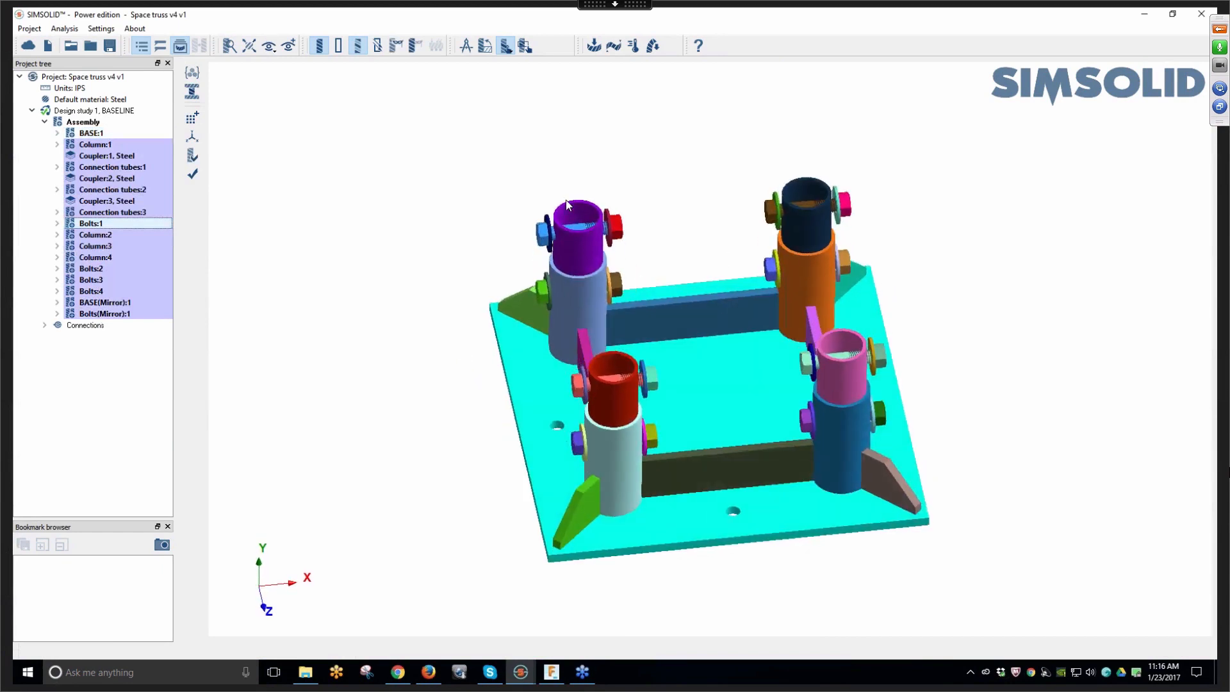
{"action": "scroll", "coordinate": [540, 221], "scroll_direction": "up", "scroll_amount": 5}
{"action": "left_click_drag", "start_coordinate": [409, 310], "coordinate": [432, 324]}
{"action": "right_click_drag", "start_coordinate": [739, 157], "coordinate": [627, 288]}
{"action": "left_click_drag", "start_coordinate": [626, 287], "coordinate": [646, 218]}
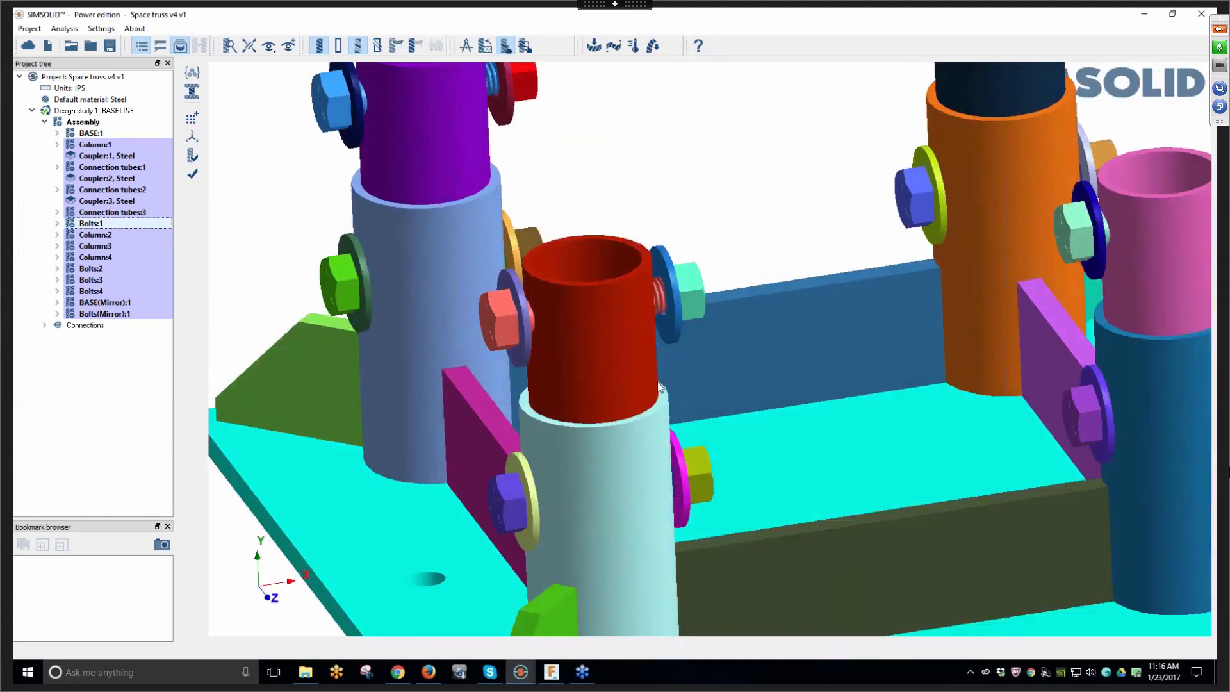
{"action": "scroll", "coordinate": [660, 387], "scroll_direction": "down", "scroll_amount": 3}
{"action": "left_click_drag", "start_coordinate": [648, 437], "coordinate": [681, 397]}
{"action": "right_click_drag", "start_coordinate": [837, 442], "coordinate": [773, 499]}
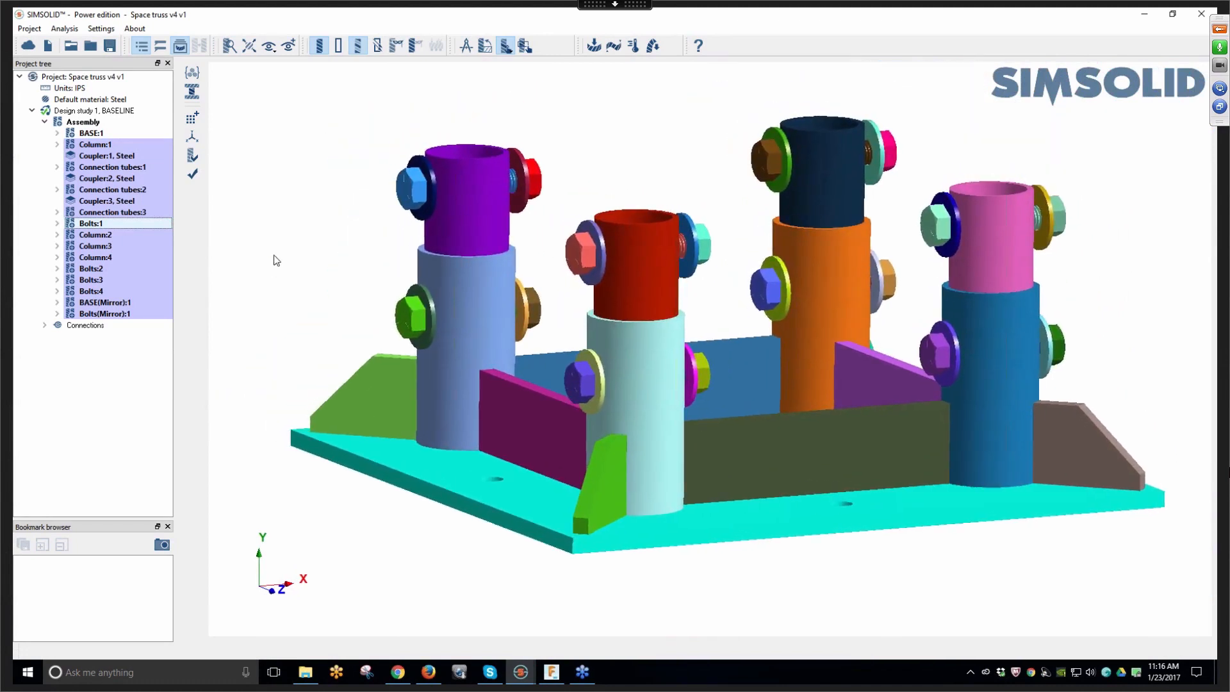
Show all the hidden parts of the space truss again
{"action": "right_click", "coordinate": [274, 256]}
{"action": "left_click", "coordinate": [296, 277]}
{"action": "right_click", "coordinate": [282, 257]}
{"action": "left_click", "coordinate": [298, 267]}
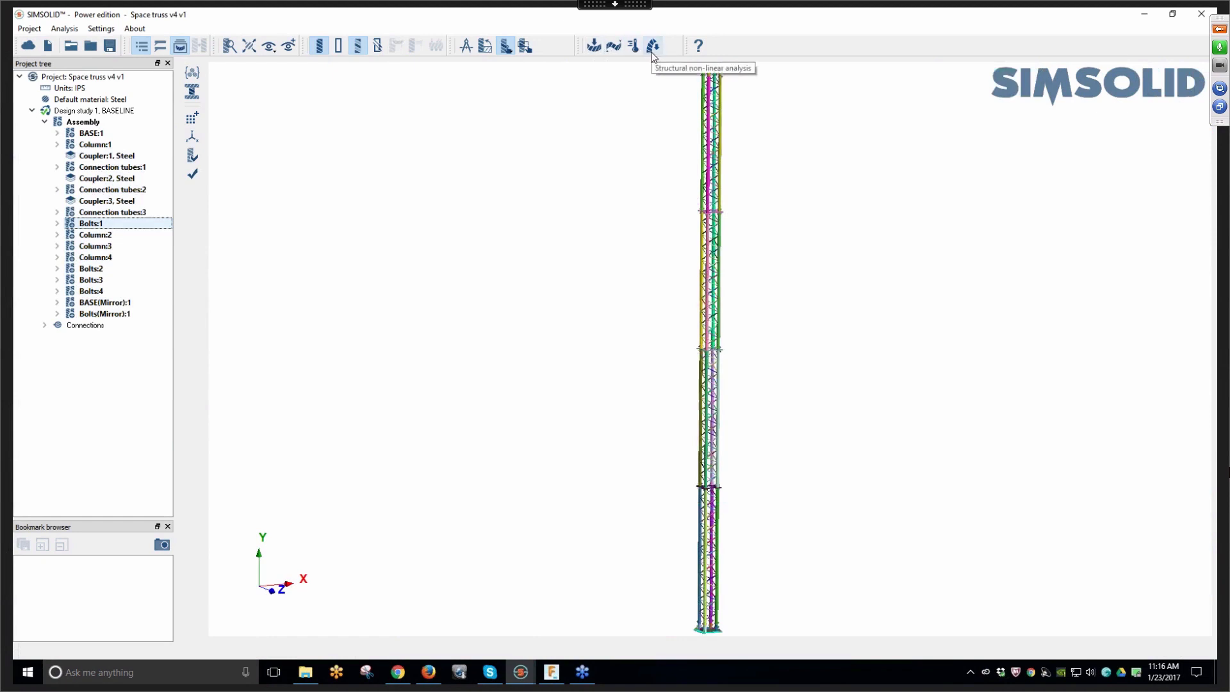
Create a modal analysis for the truss with 6 modes to find
{"action": "left_click", "coordinate": [615, 46]}
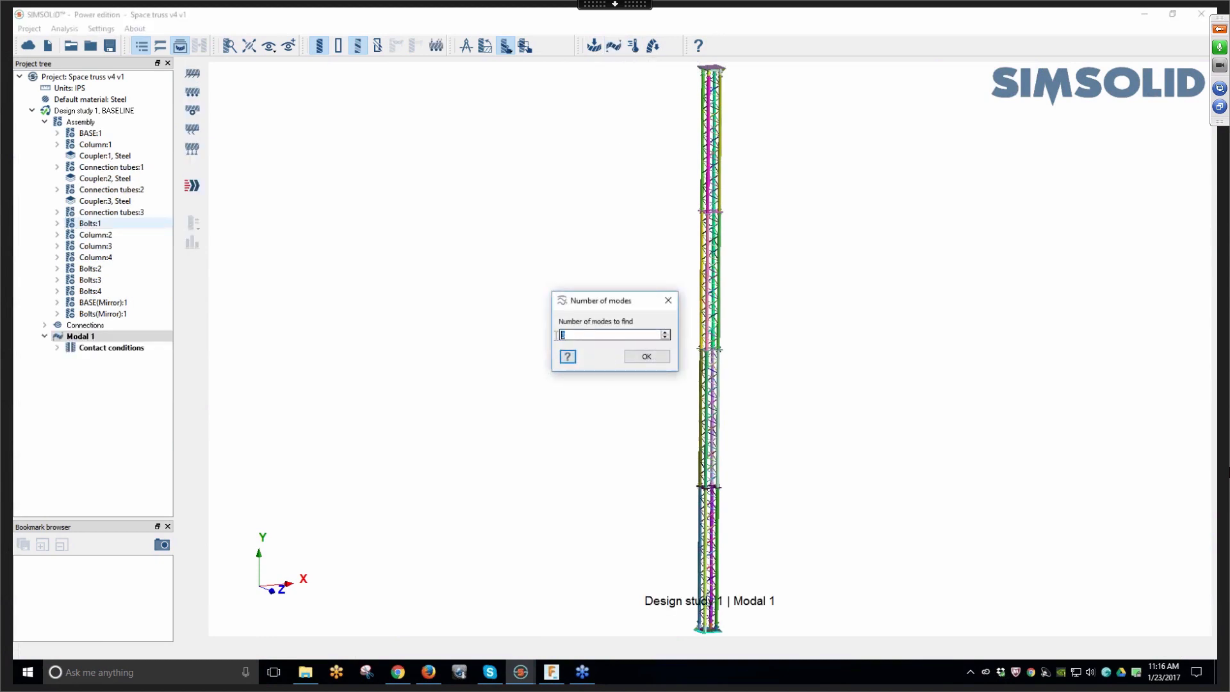
{"action": "type", "text": "6"}
{"action": "left_click", "coordinate": [646, 358]}
Collapse the assembly's component list and apply an immovable constraint to the bottom face of Base plate:1
{"action": "left_click", "coordinate": [44, 121]}
{"action": "left_click_drag", "start_coordinate": [586, 438], "coordinate": [666, 263]}
{"action": "left_click", "coordinate": [192, 73]}
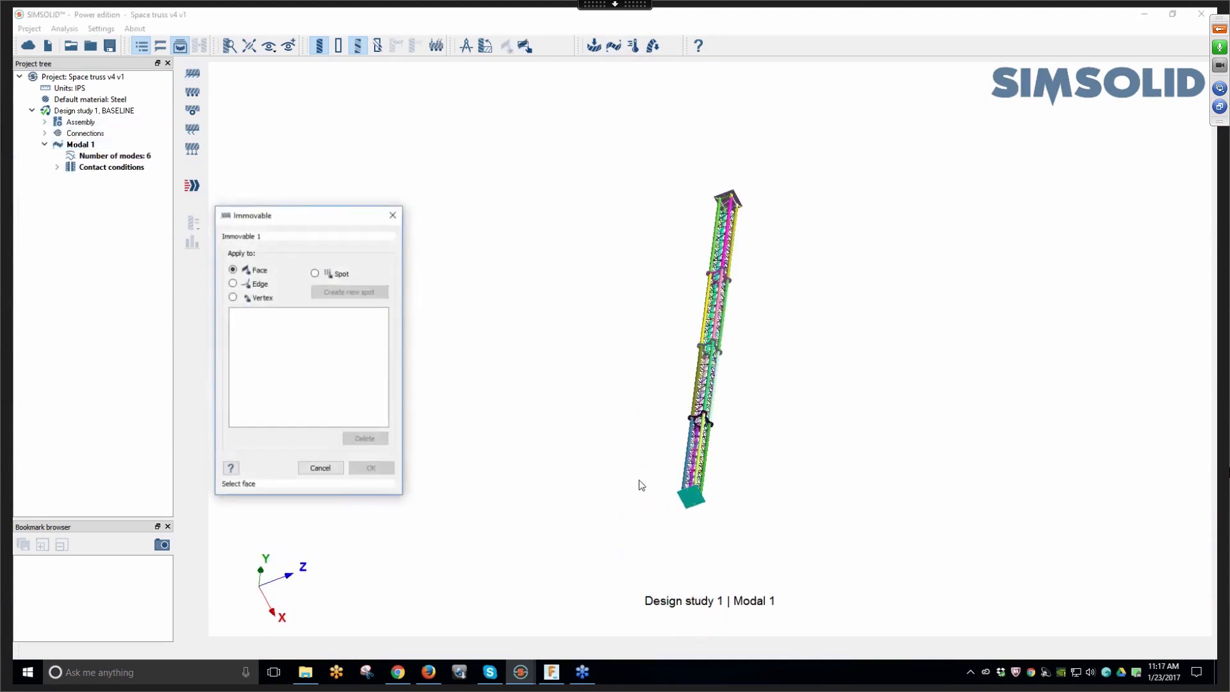
{"action": "left_click", "coordinate": [691, 496]}
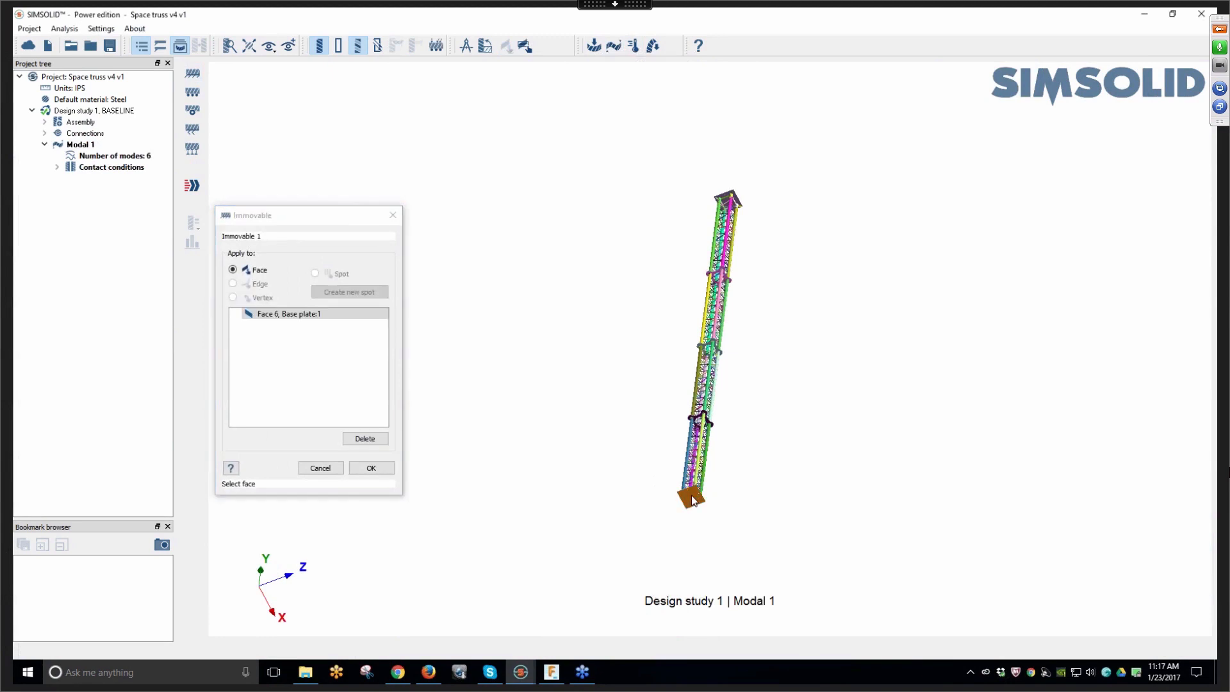
{"action": "left_click", "coordinate": [380, 468]}
Solve the Modal 1 analysis, review the result's solution info and close it
{"action": "left_click_drag", "start_coordinate": [702, 281], "coordinate": [693, 376]}
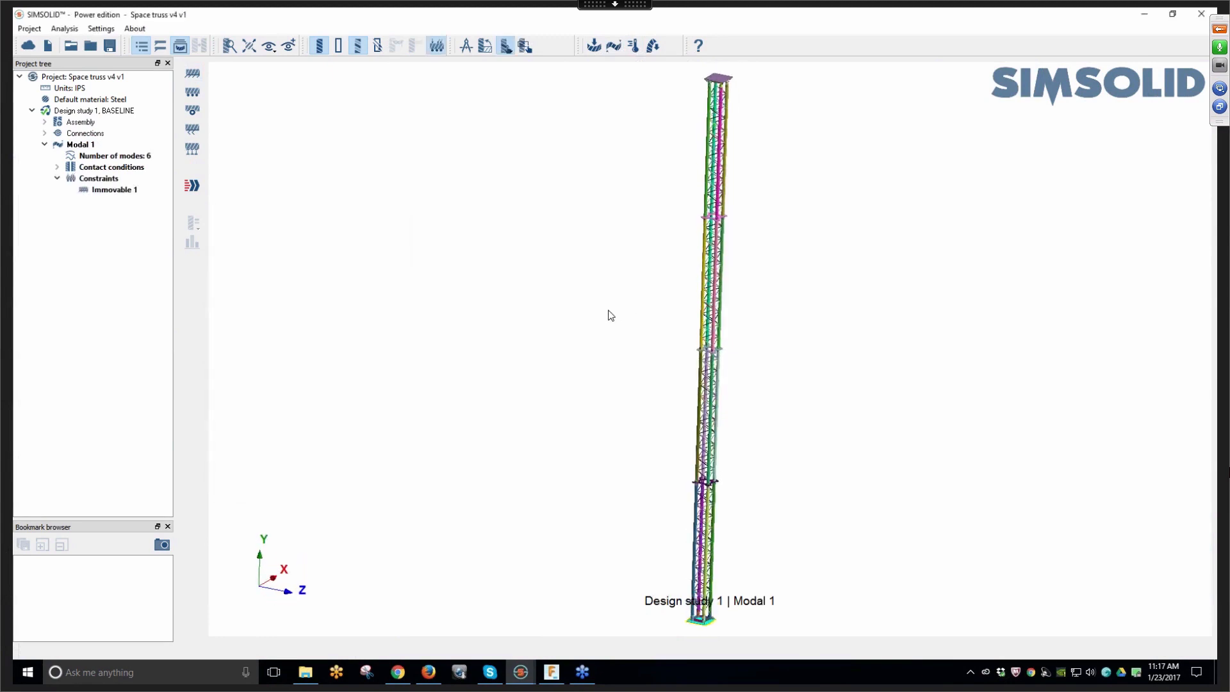
{"action": "scroll", "coordinate": [611, 316], "scroll_direction": "down", "scroll_amount": 2}
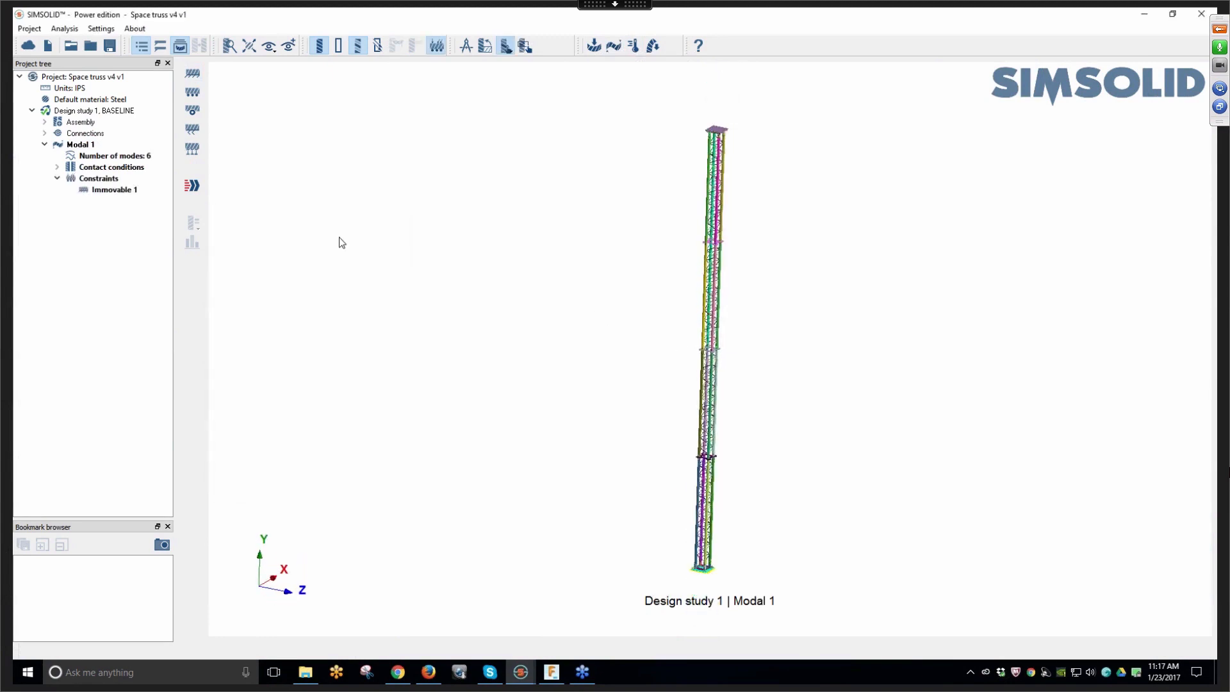
{"action": "left_click", "coordinate": [191, 186]}
{"action": "right_click", "coordinate": [88, 203]}
{"action": "left_click", "coordinate": [154, 252]}
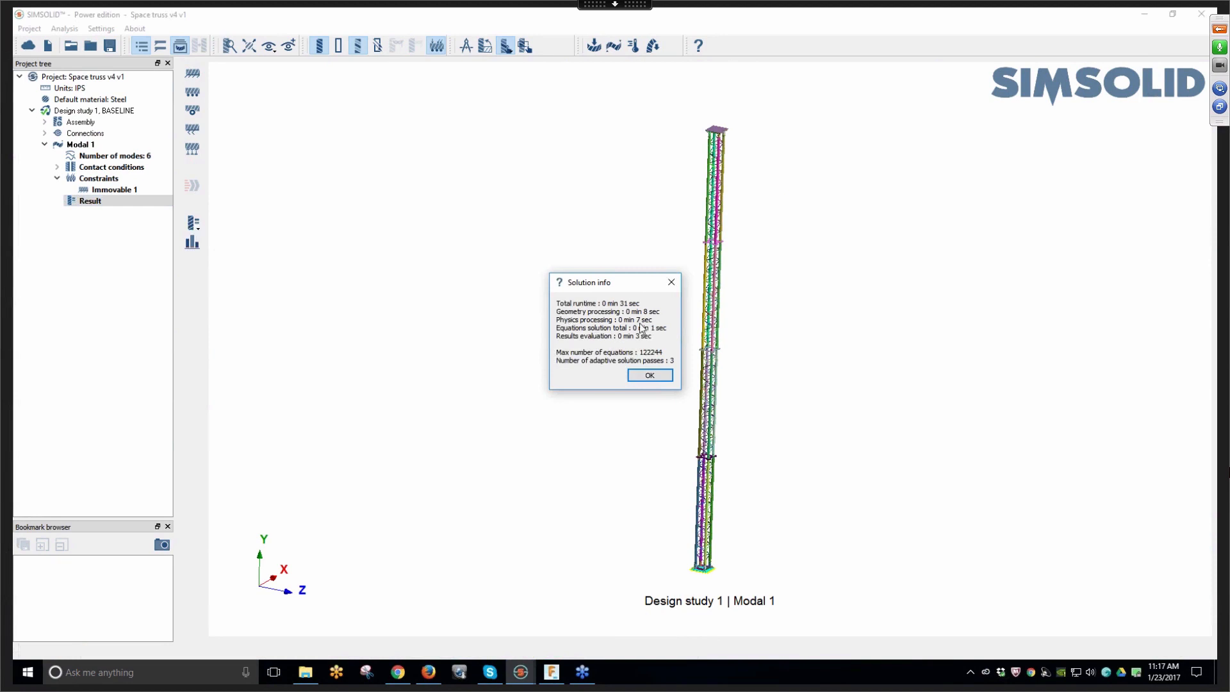
{"action": "left_click", "coordinate": [651, 376]}
Plot the modal displacement magnitude with the undeformed truss outline overlaid and animate the mode 1 shape
{"action": "left_click", "coordinate": [194, 225]}
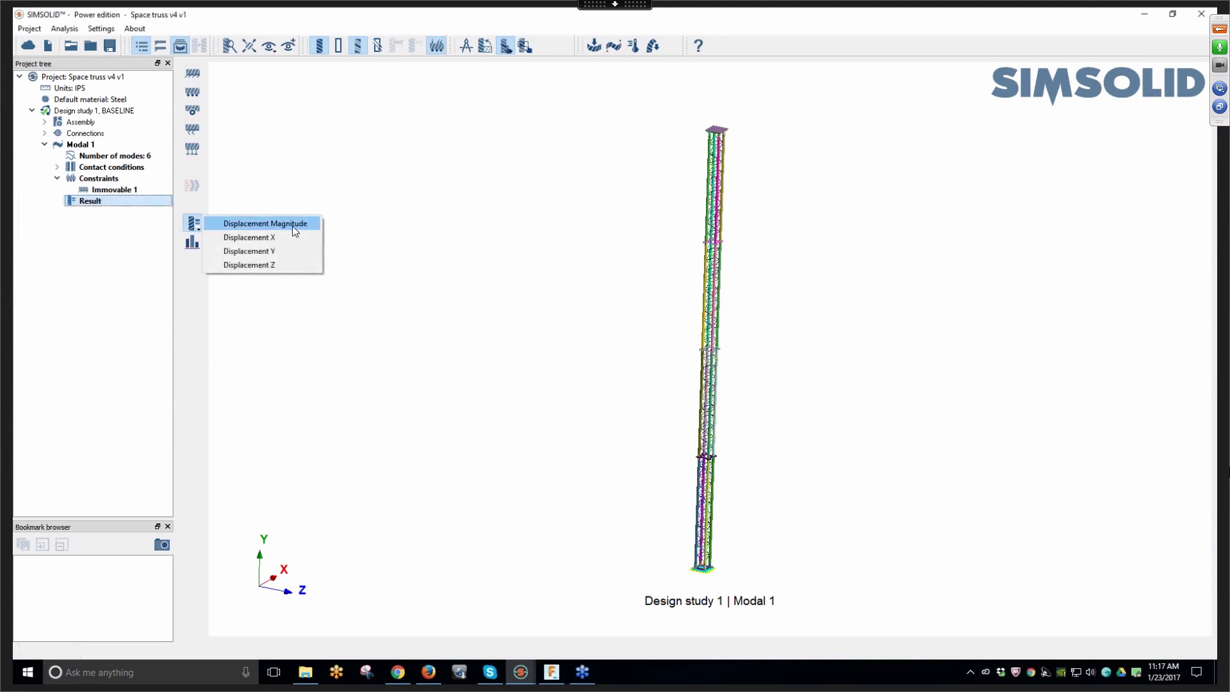
{"action": "left_click", "coordinate": [221, 225]}
{"action": "left_click", "coordinate": [339, 45]}
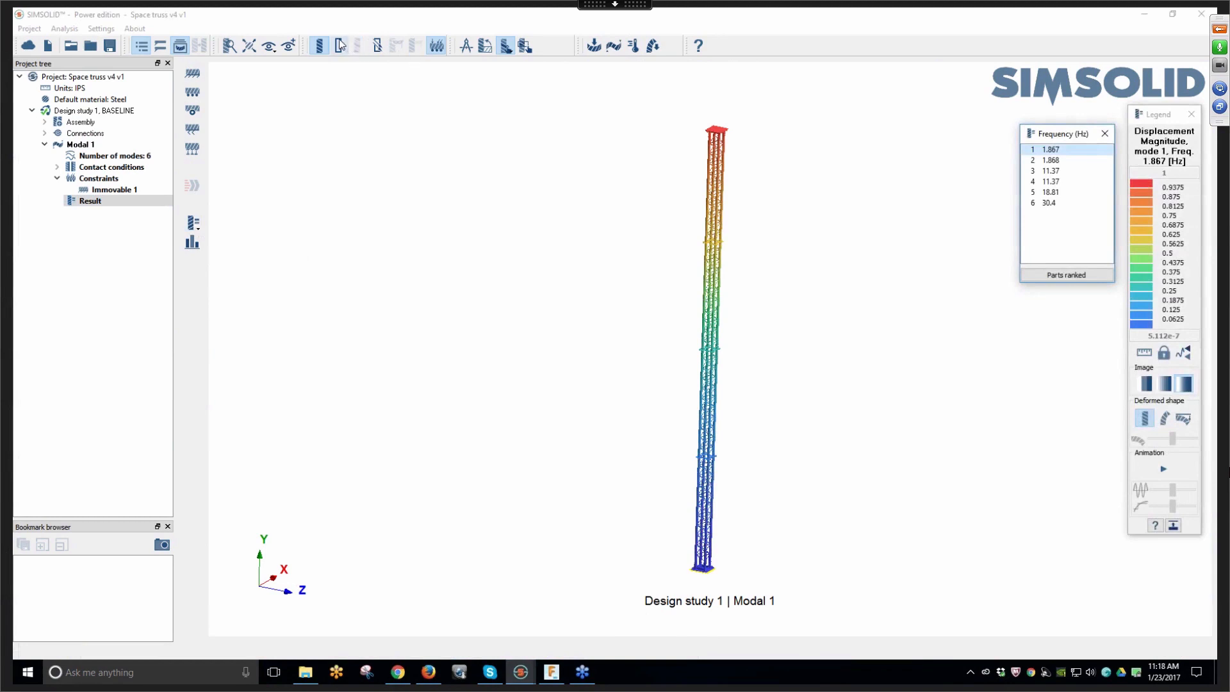
{"action": "left_click", "coordinate": [1163, 470]}
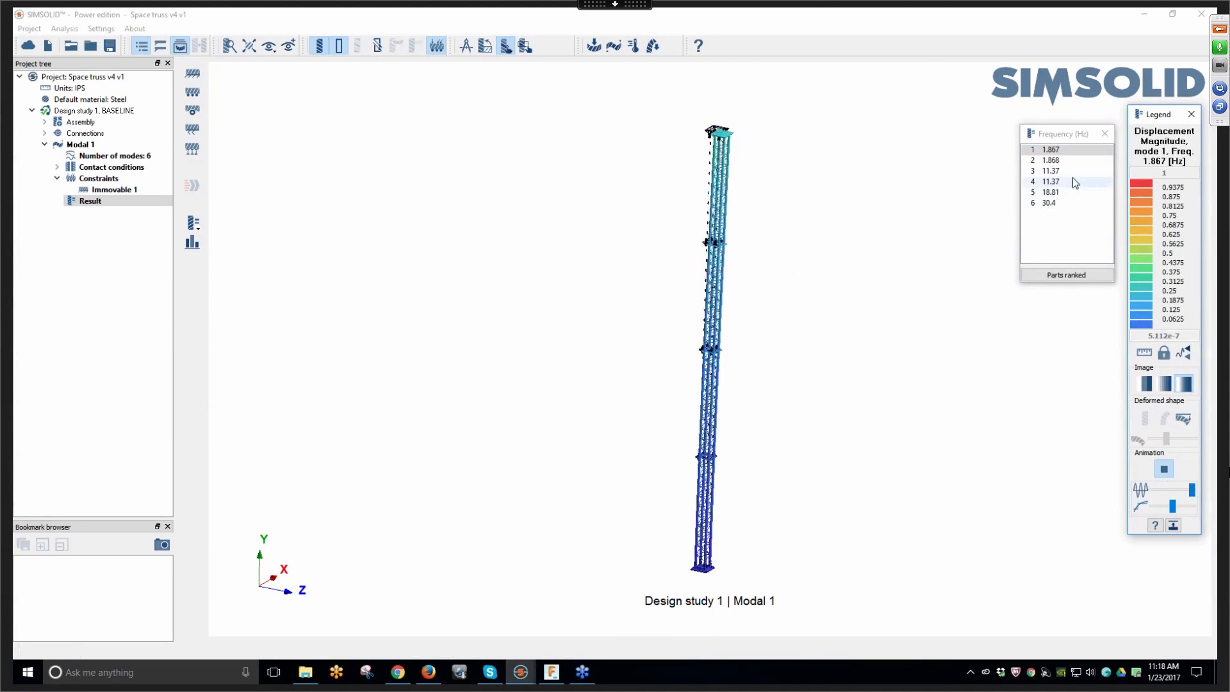
Review the animated displacement shapes of modes 1 to 6 in turn from the frequency list
{"action": "left_click", "coordinate": [1062, 153]}
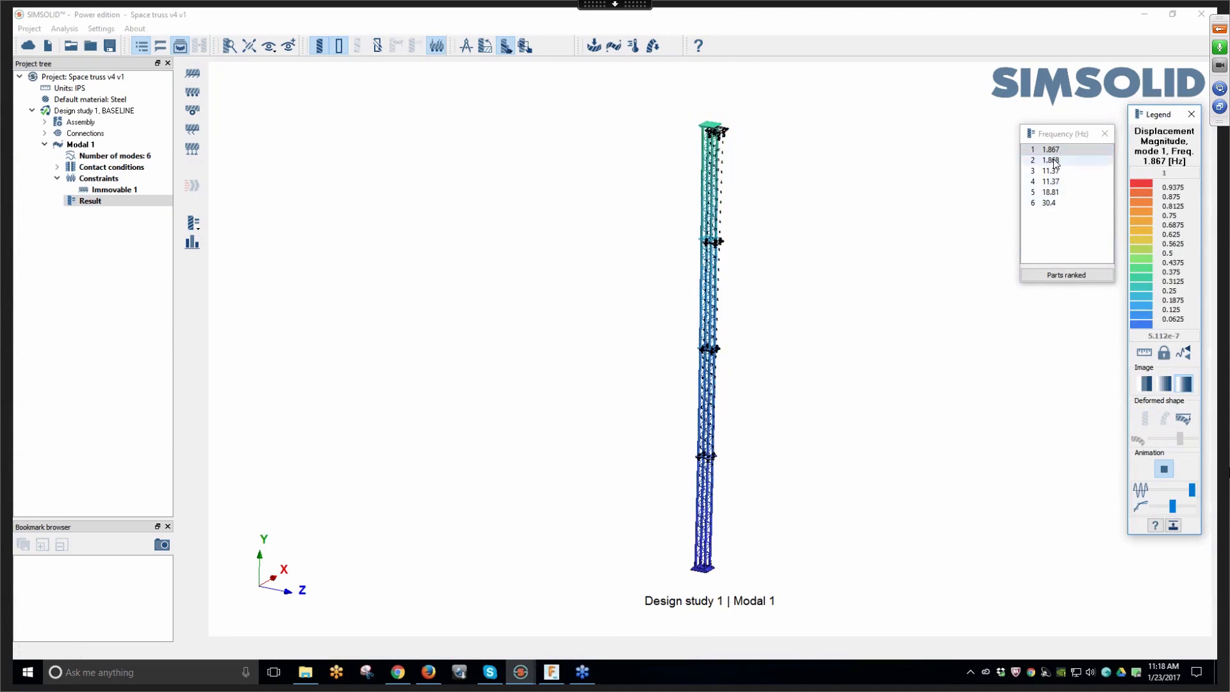
{"action": "left_click", "coordinate": [1049, 161]}
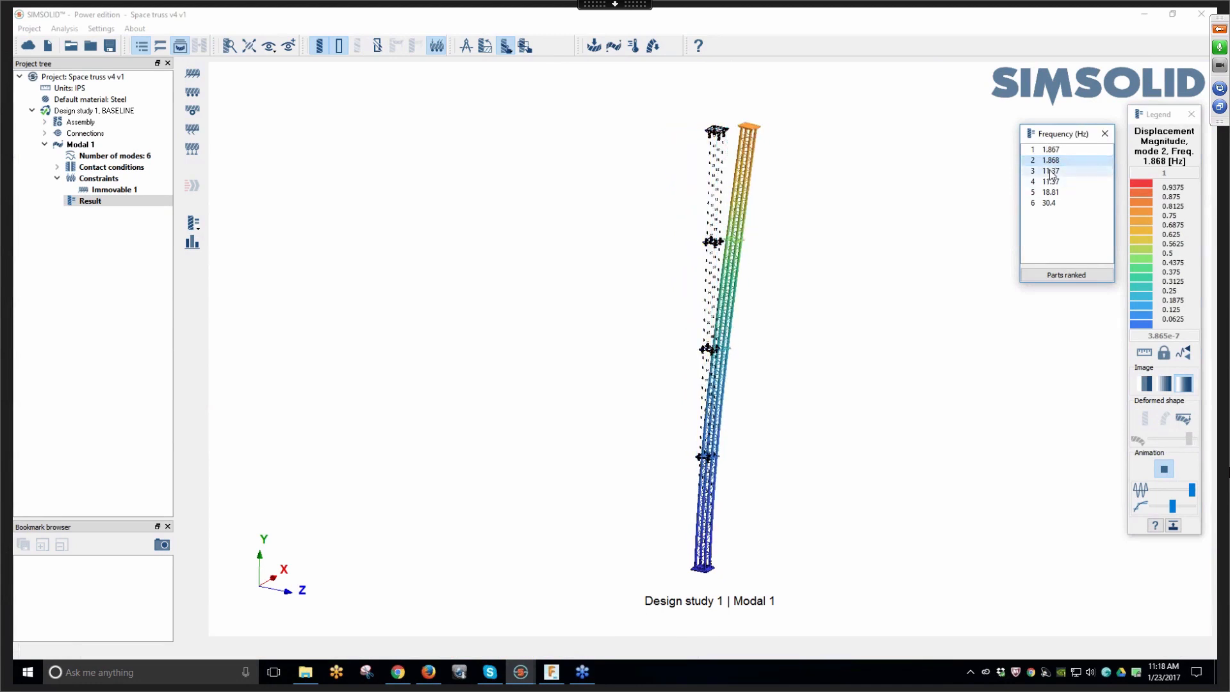
{"action": "key", "text": "Down"}
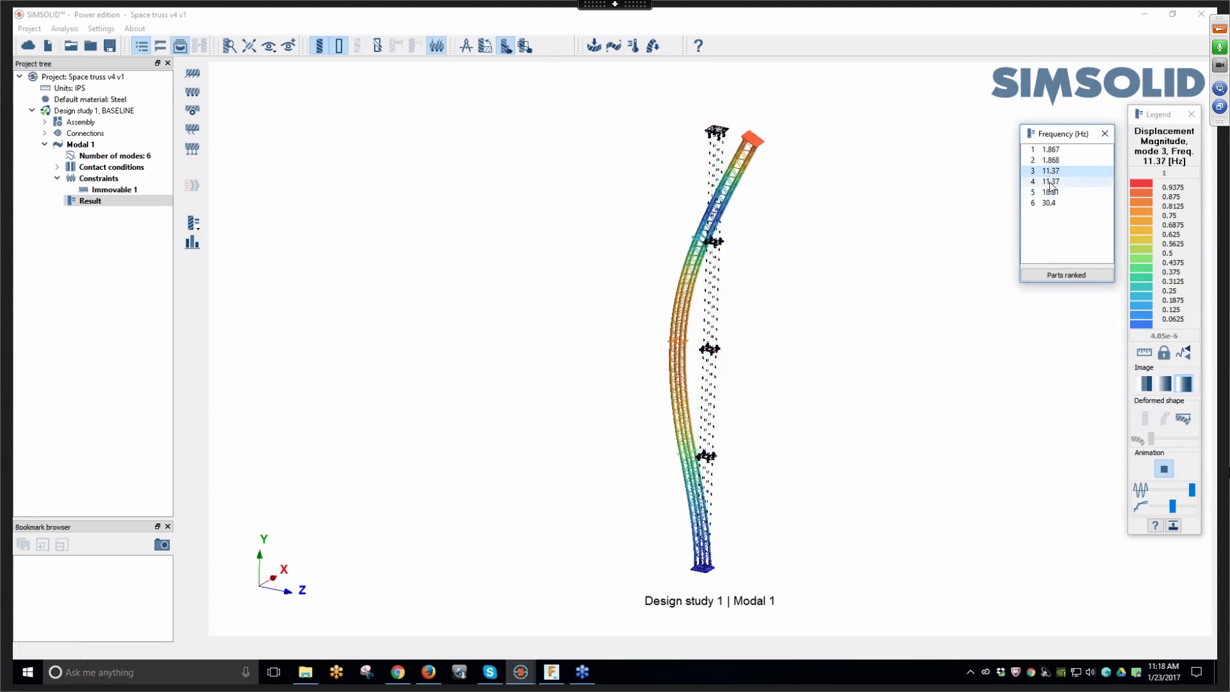
{"action": "left_click", "coordinate": [1050, 183]}
{"action": "left_click", "coordinate": [1051, 192]}
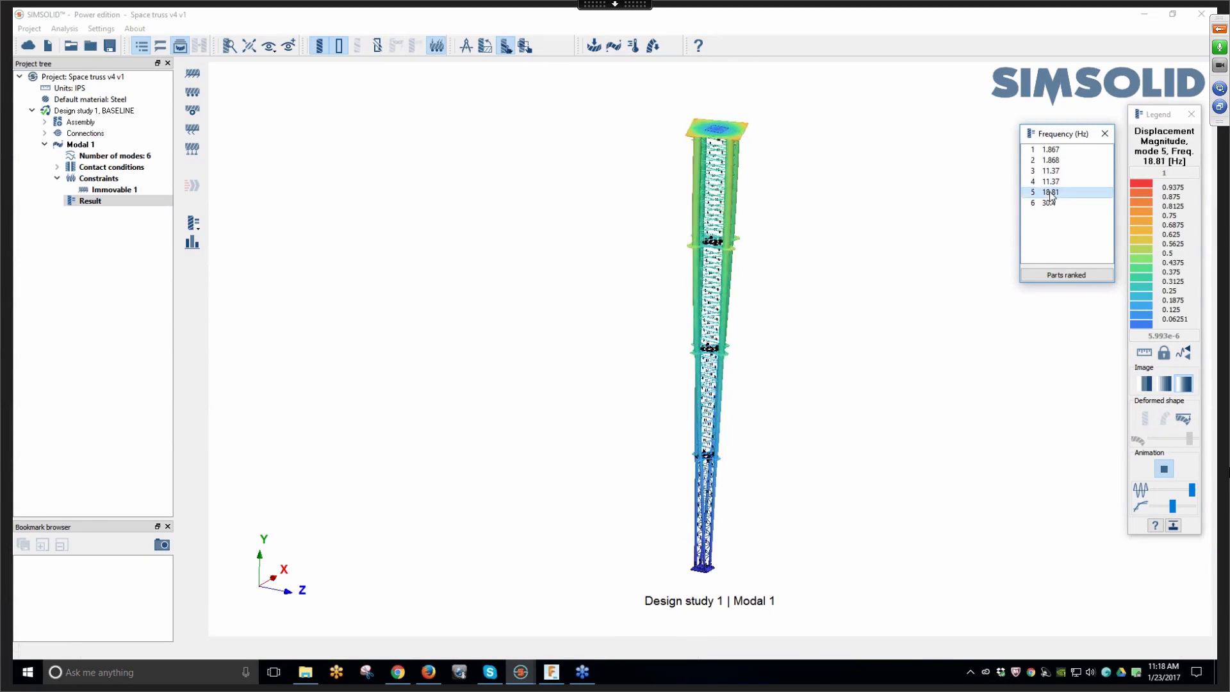
{"action": "left_click", "coordinate": [1050, 203]}
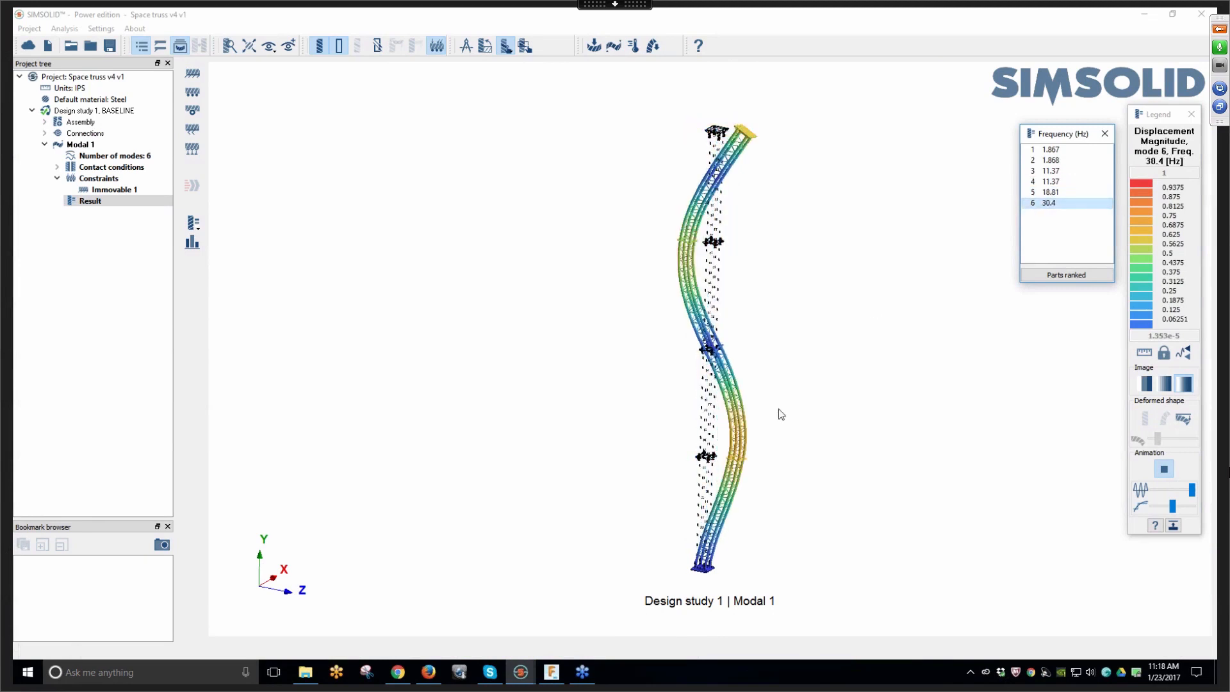
Capture the static deformed shape of mode 6 as a bookmark, enlarge the bookmark area and close the result plot
{"action": "left_click", "coordinate": [1164, 469]}
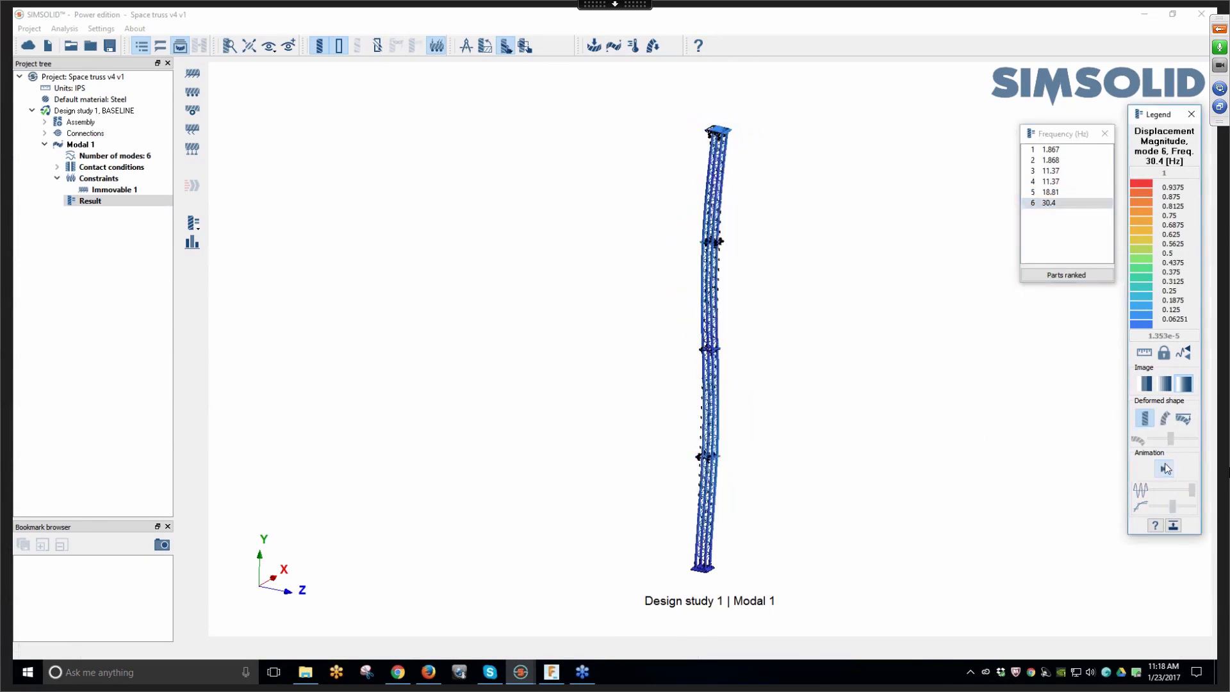
{"action": "left_click", "coordinate": [1165, 418]}
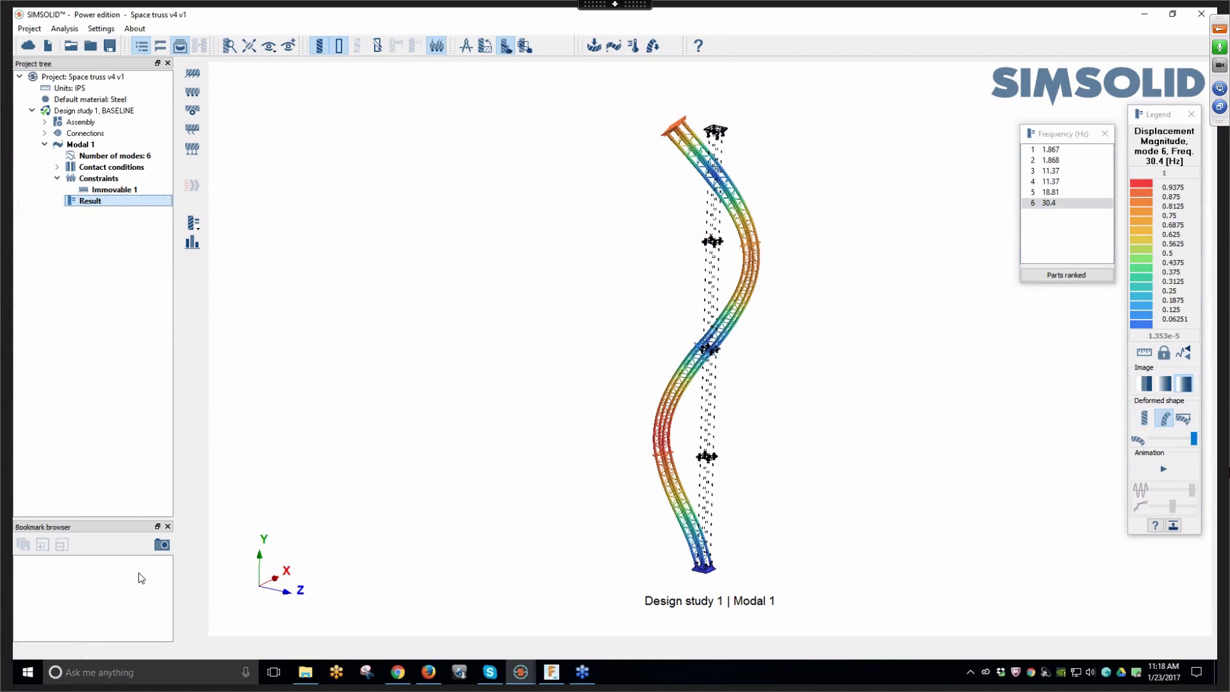
{"action": "left_click", "coordinate": [162, 546]}
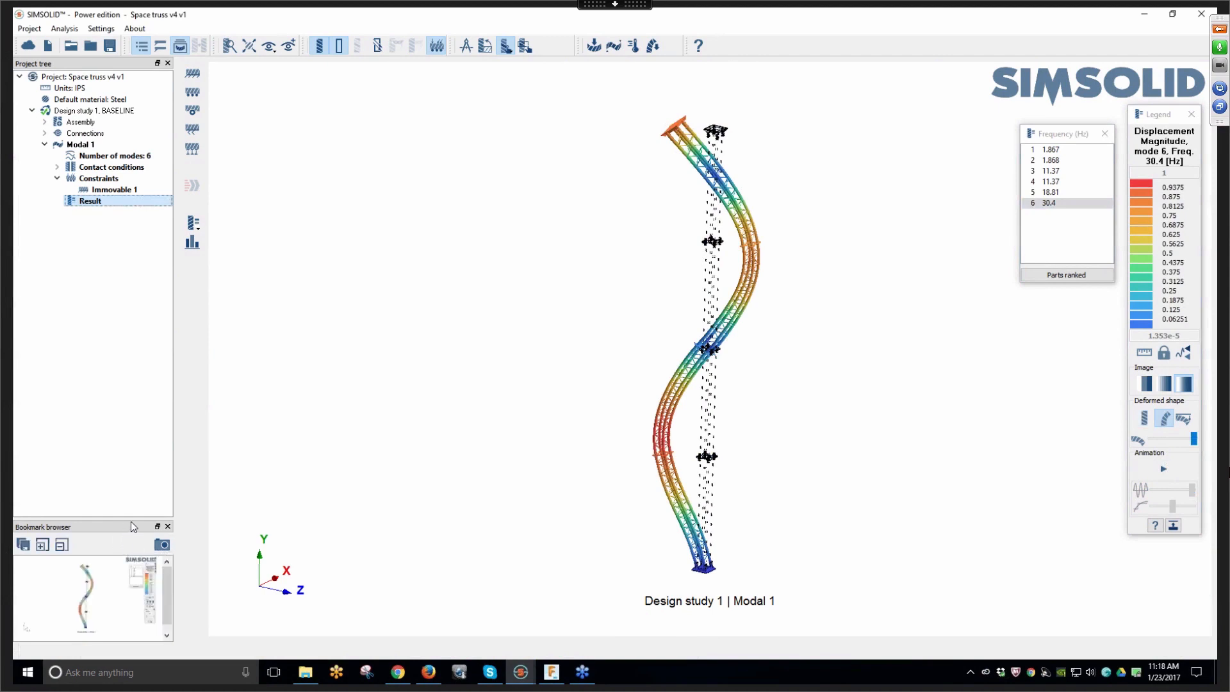
{"action": "left_click_drag", "start_coordinate": [132, 520], "coordinate": [137, 486]}
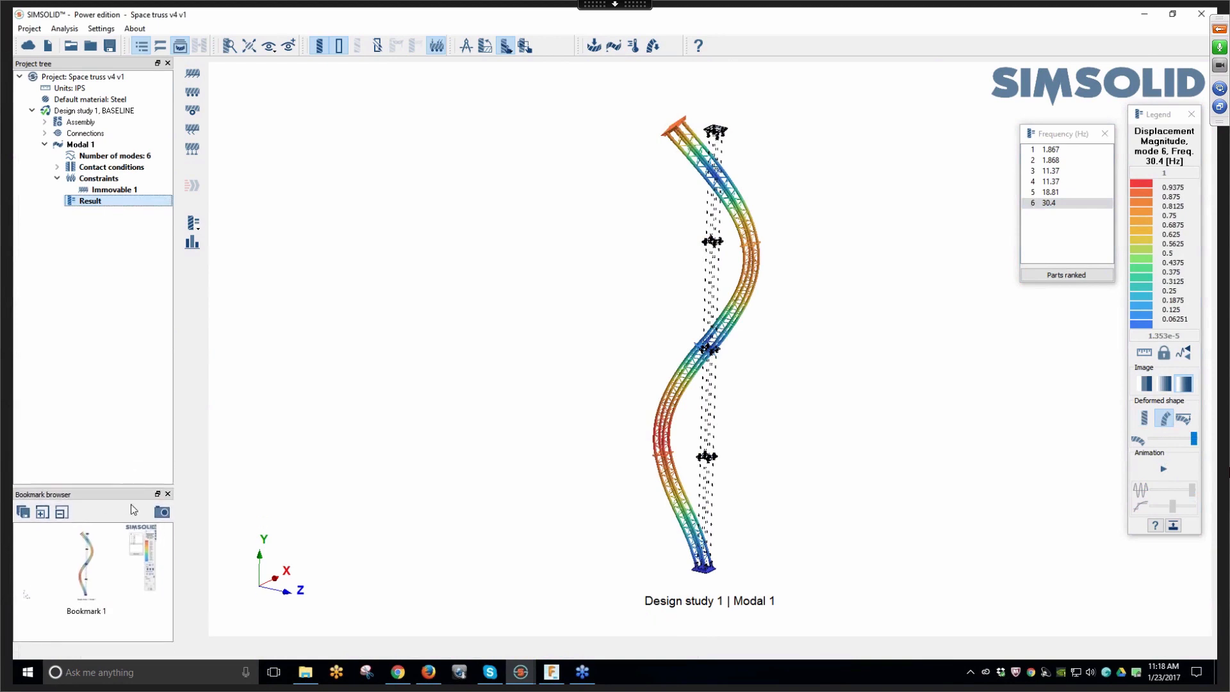
{"action": "left_click", "coordinate": [1192, 115]}
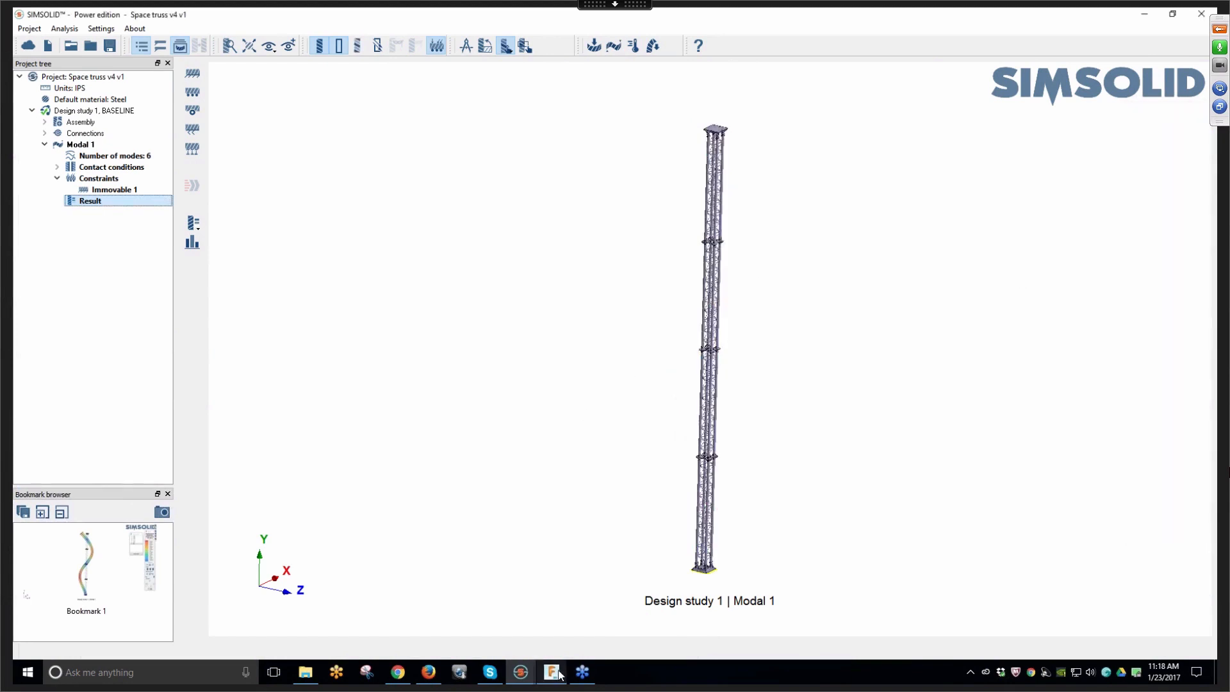
Switch to Fusion 360 and turn on the visibility of the HorizontalTruss:1 component
{"action": "mouse_move", "coordinate": [559, 673]}
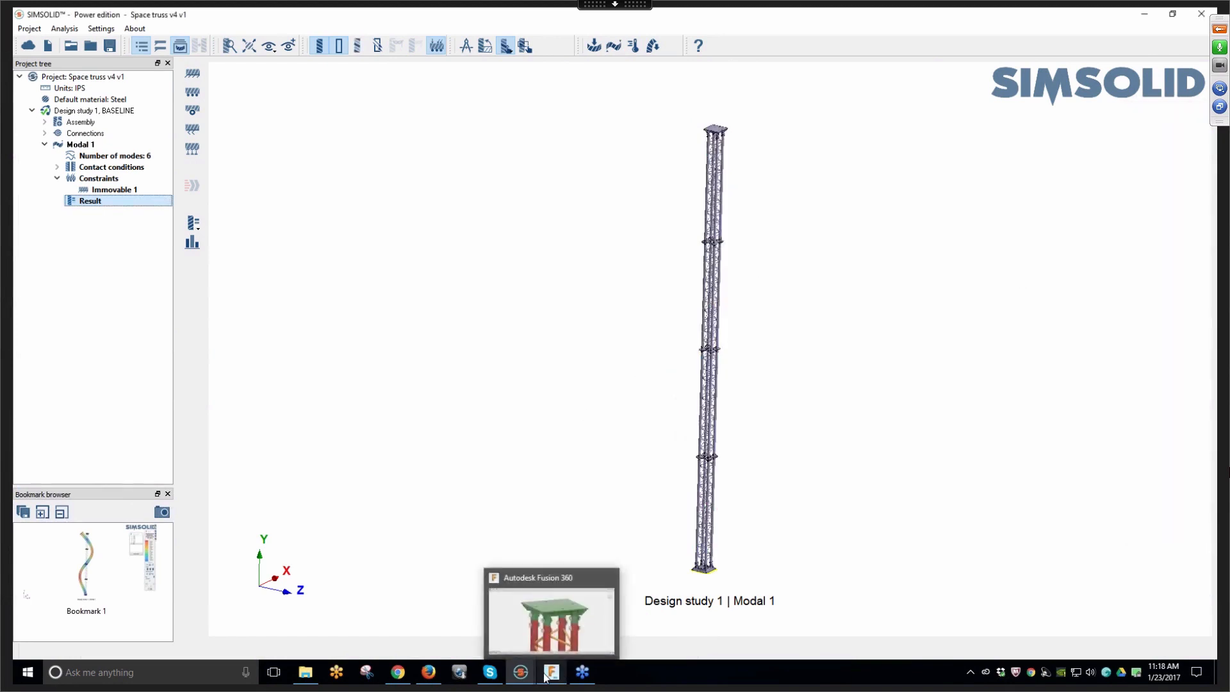
{"action": "left_click", "coordinate": [586, 631]}
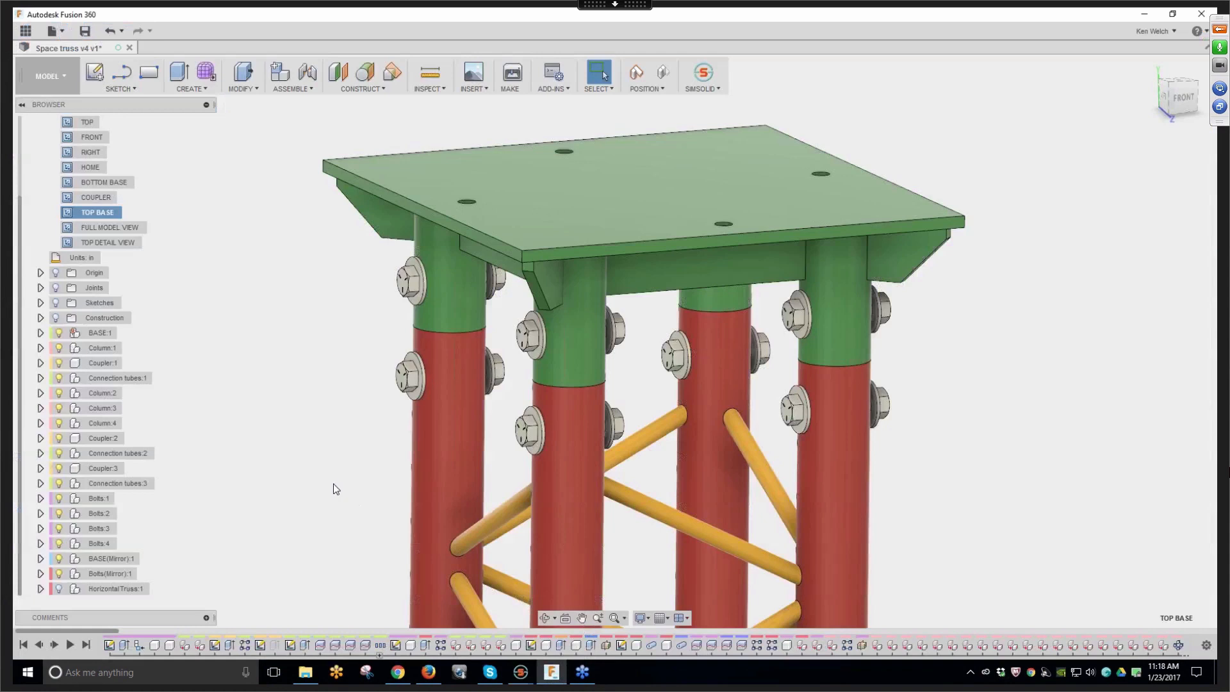
{"action": "scroll", "coordinate": [332, 472], "scroll_direction": "down", "scroll_amount": 3}
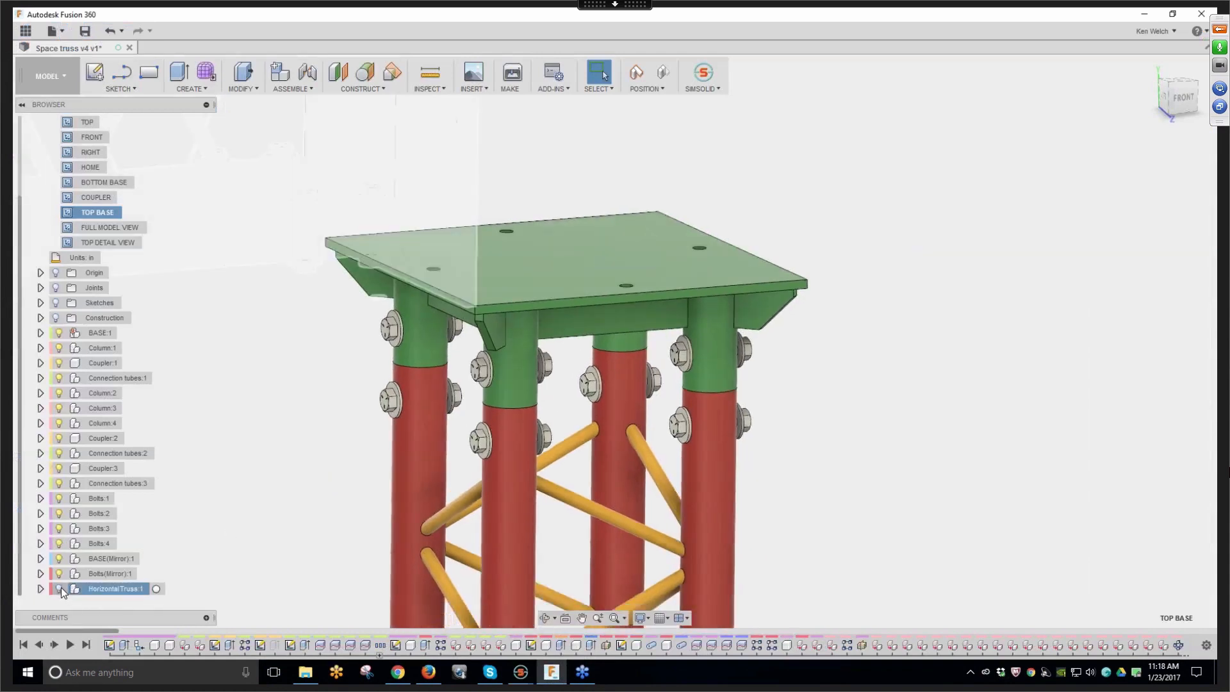
{"action": "left_click", "coordinate": [59, 588]}
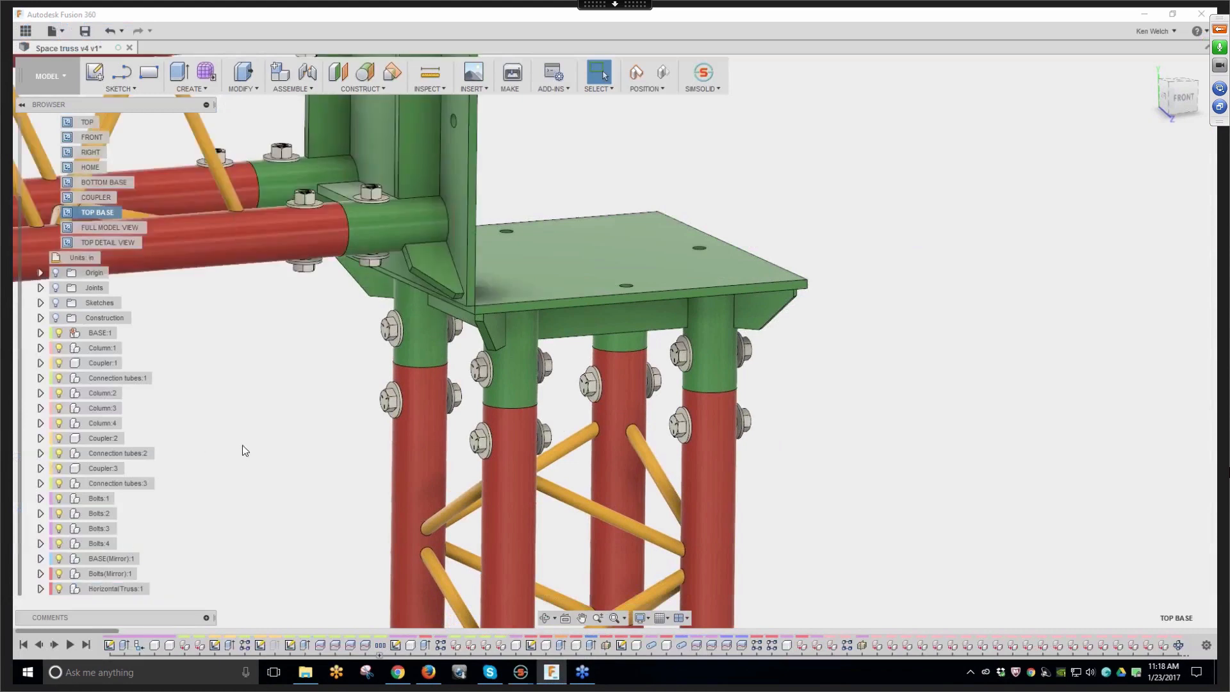
Inspect the extended truss through its FULL MODEL VIEW and TOP DETAIL VIEW named views
{"action": "double_click", "coordinate": [110, 227]}
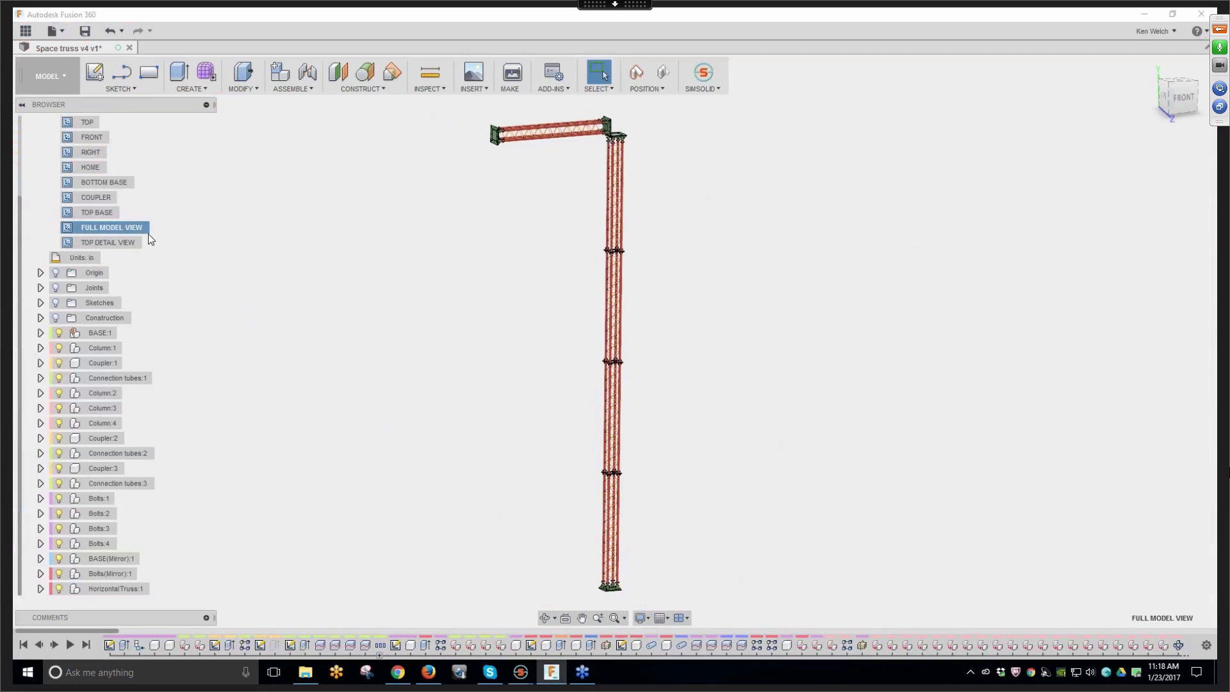
{"action": "double_click", "coordinate": [133, 242]}
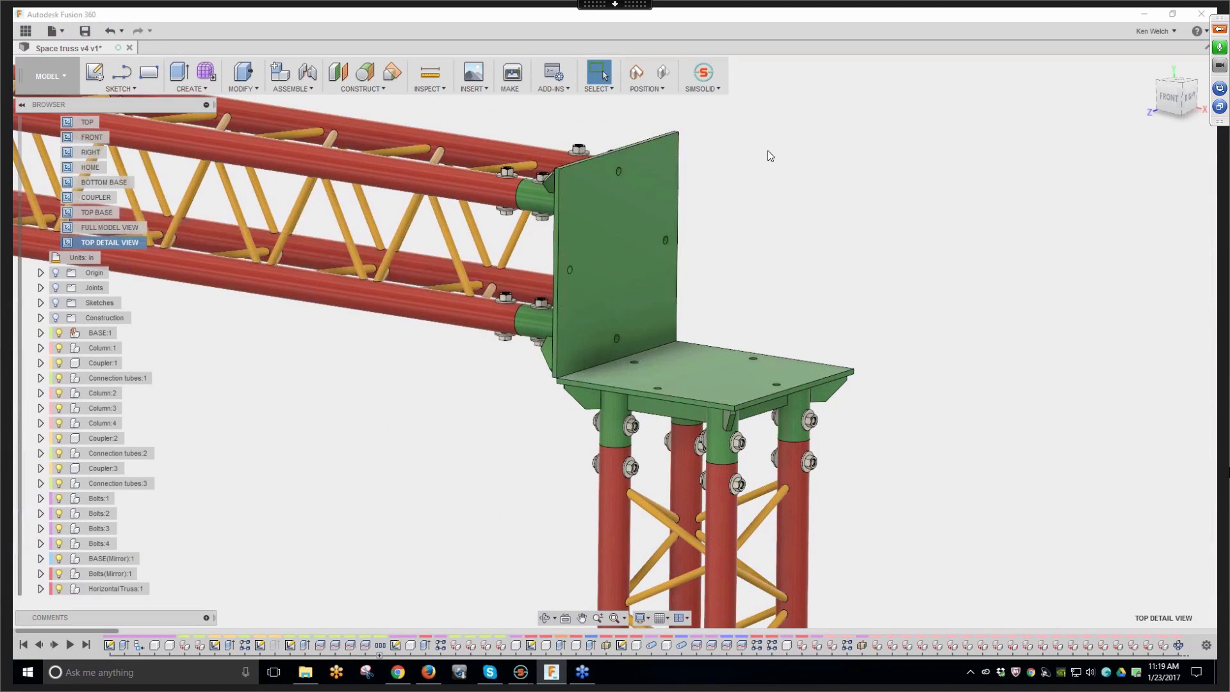
{"action": "scroll", "coordinate": [780, 220], "scroll_direction": "down", "scroll_amount": 1}
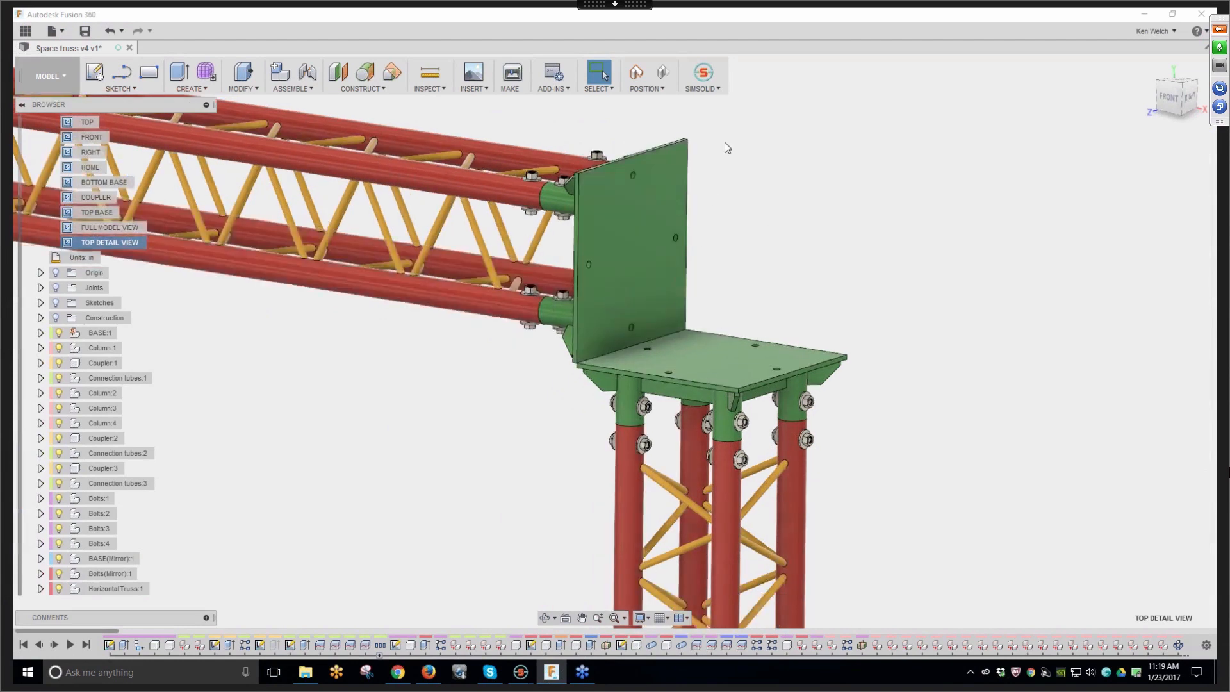
Open the extended truss in SIMSOLID within the existing Space truss v4 v1 project
{"action": "left_click", "coordinate": [706, 79]}
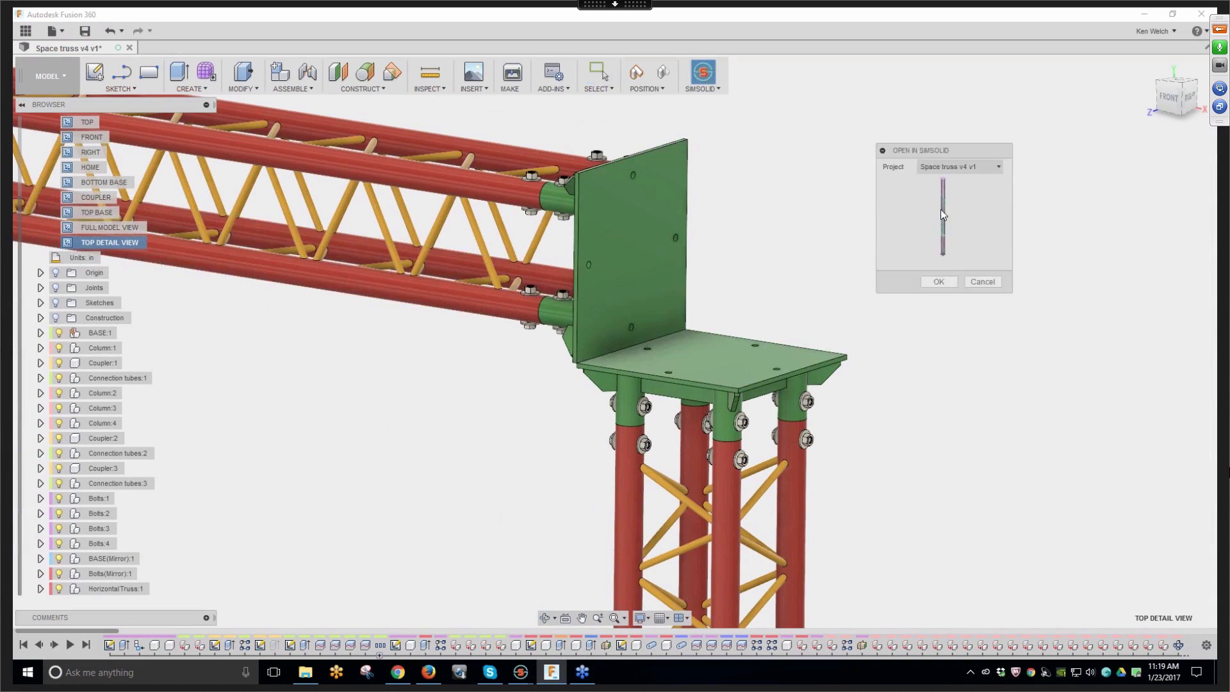
{"action": "left_click", "coordinate": [938, 283]}
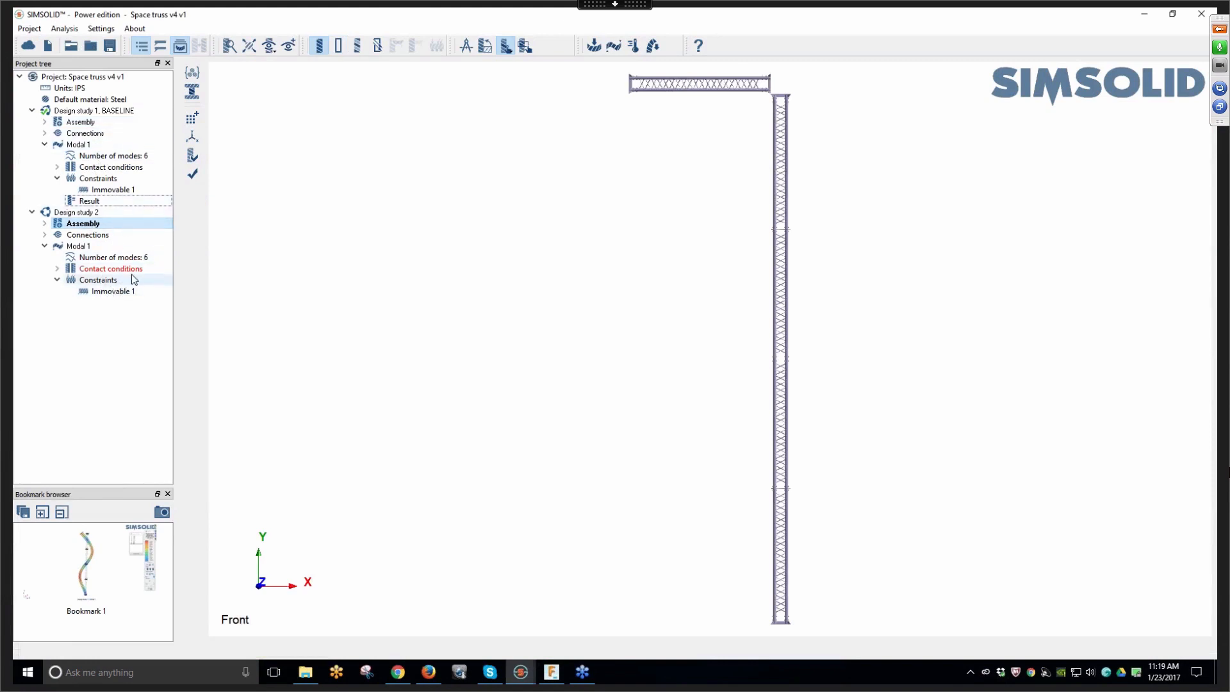
Add a general virtual connector in Design study 2 between Face 6 of Base plate:1 and Face 6 of Base plate(Mirror):1 at the truss corner
{"action": "left_click_drag", "start_coordinate": [581, 357], "coordinate": [662, 296]}
{"action": "right_click_drag", "start_coordinate": [614, 286], "coordinate": [619, 398]}
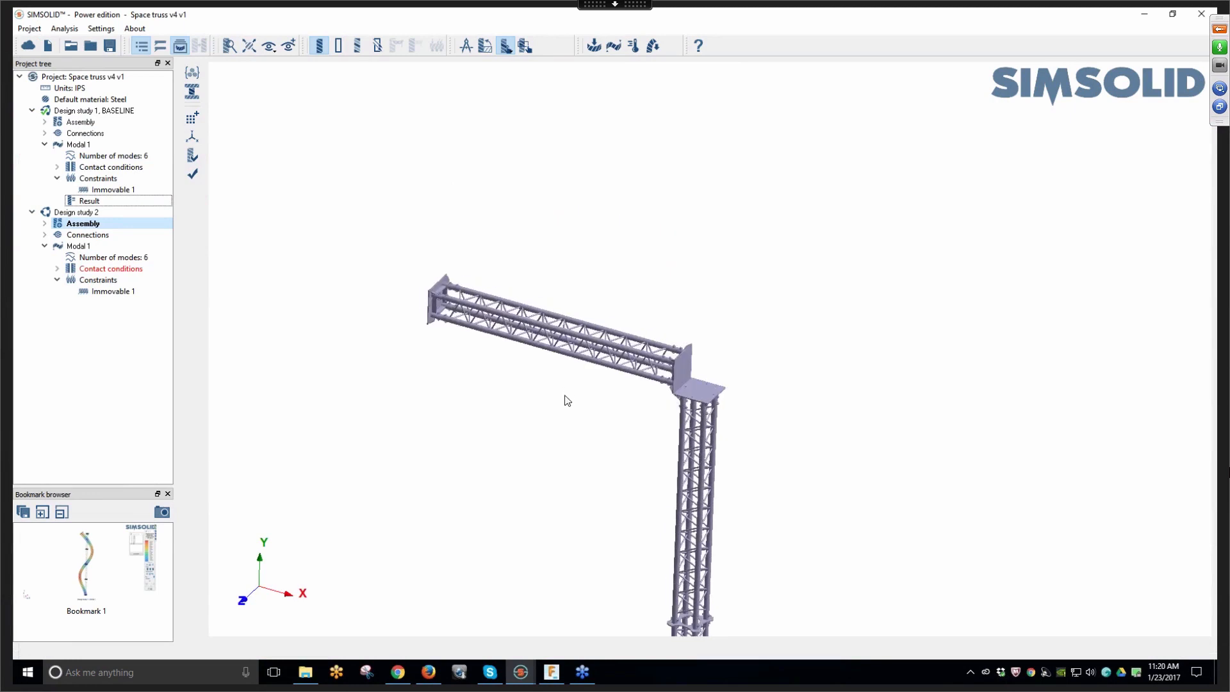
{"action": "scroll", "coordinate": [567, 401], "scroll_direction": "up", "scroll_amount": 5}
{"action": "right_click_drag", "start_coordinate": [604, 472], "coordinate": [615, 434]}
{"action": "left_click_drag", "start_coordinate": [489, 426], "coordinate": [464, 374]}
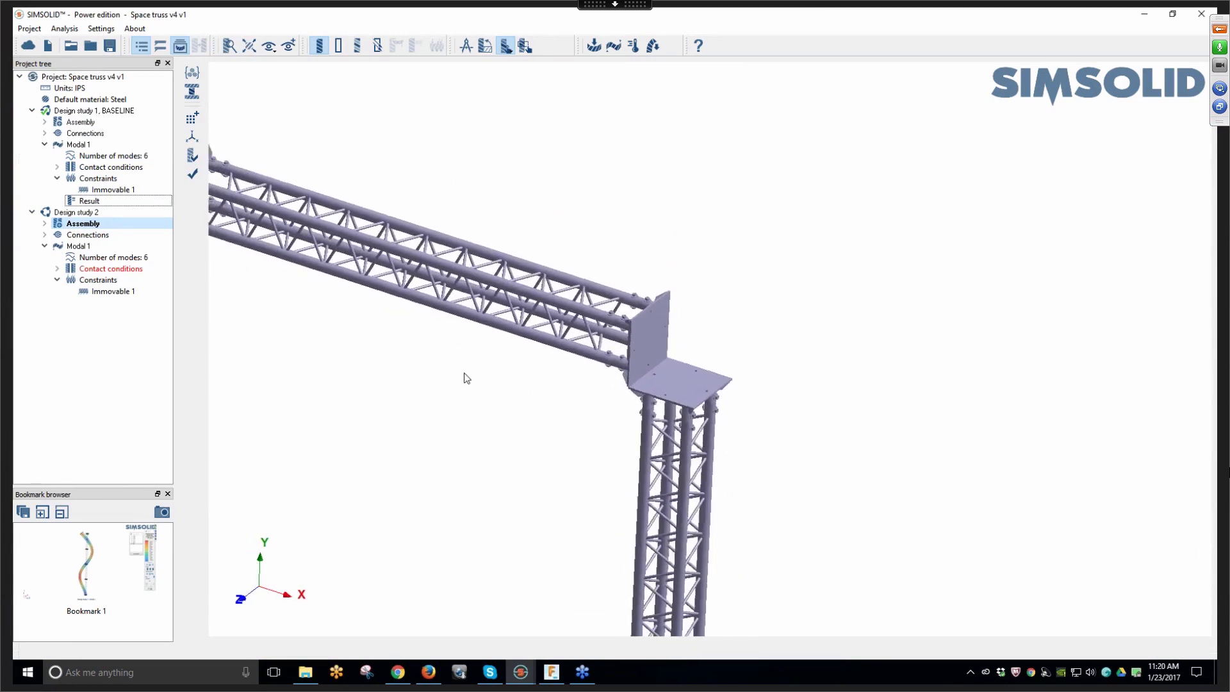
{"action": "left_click", "coordinate": [98, 236]}
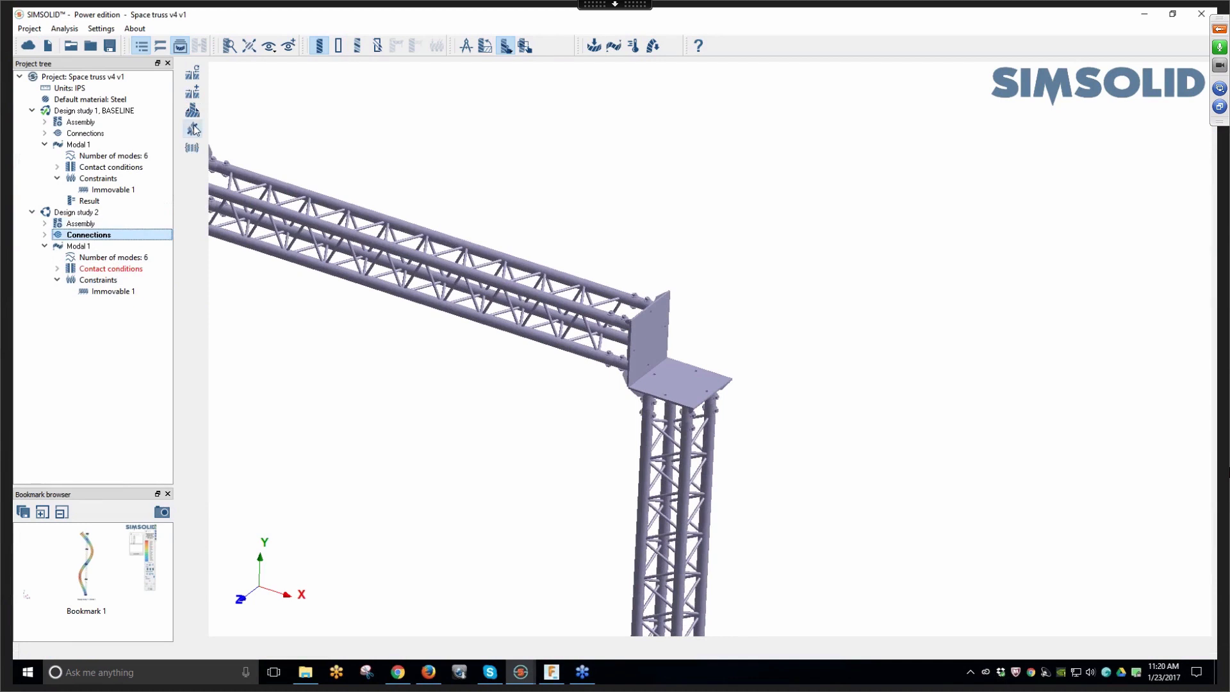
{"action": "left_click", "coordinate": [193, 130]}
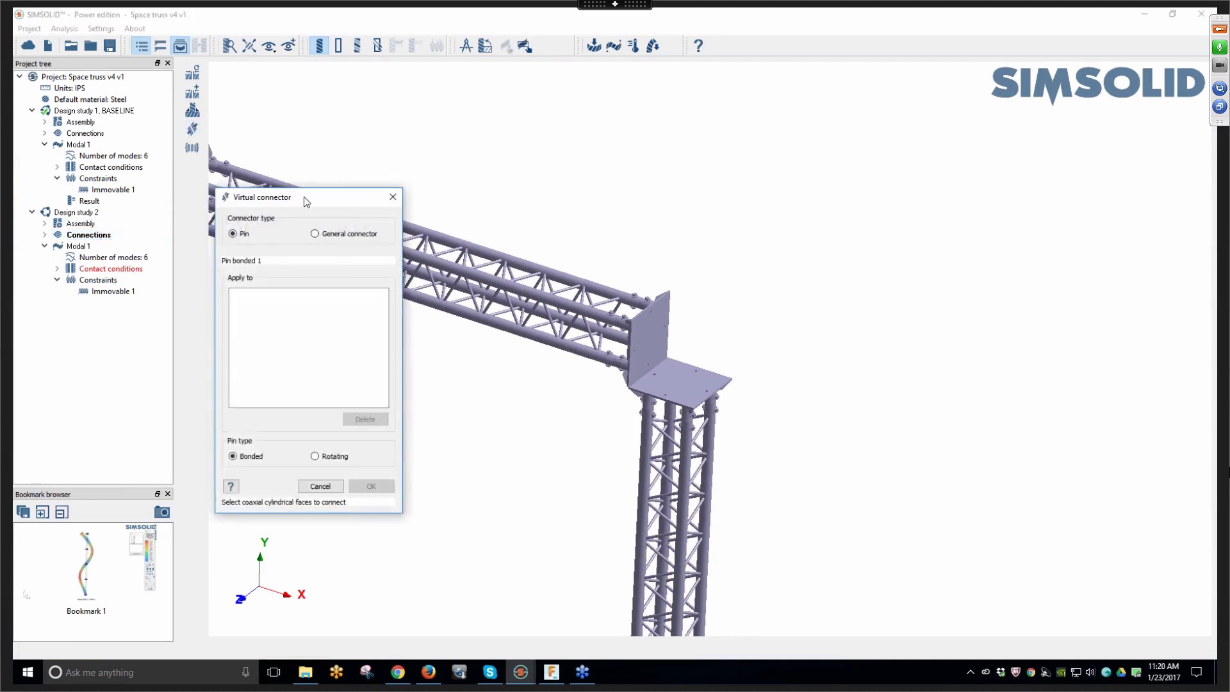
{"action": "left_click", "coordinate": [314, 234]}
{"action": "left_click", "coordinate": [648, 348]}
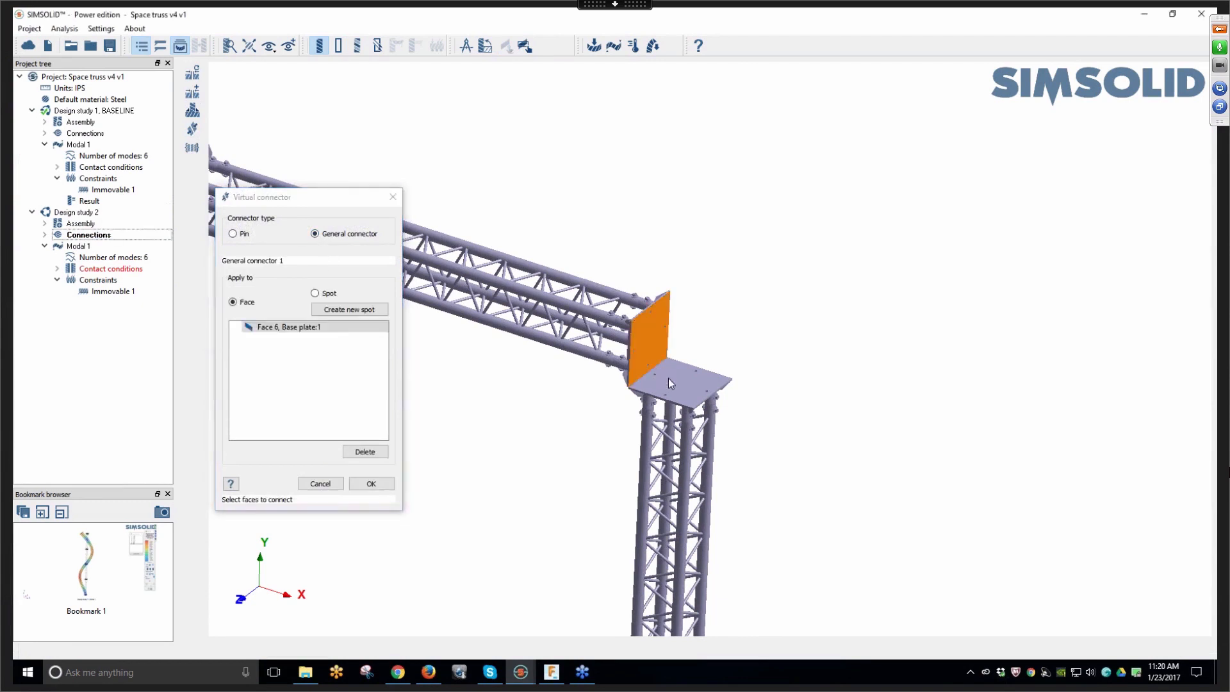
{"action": "left_click", "coordinate": [678, 389]}
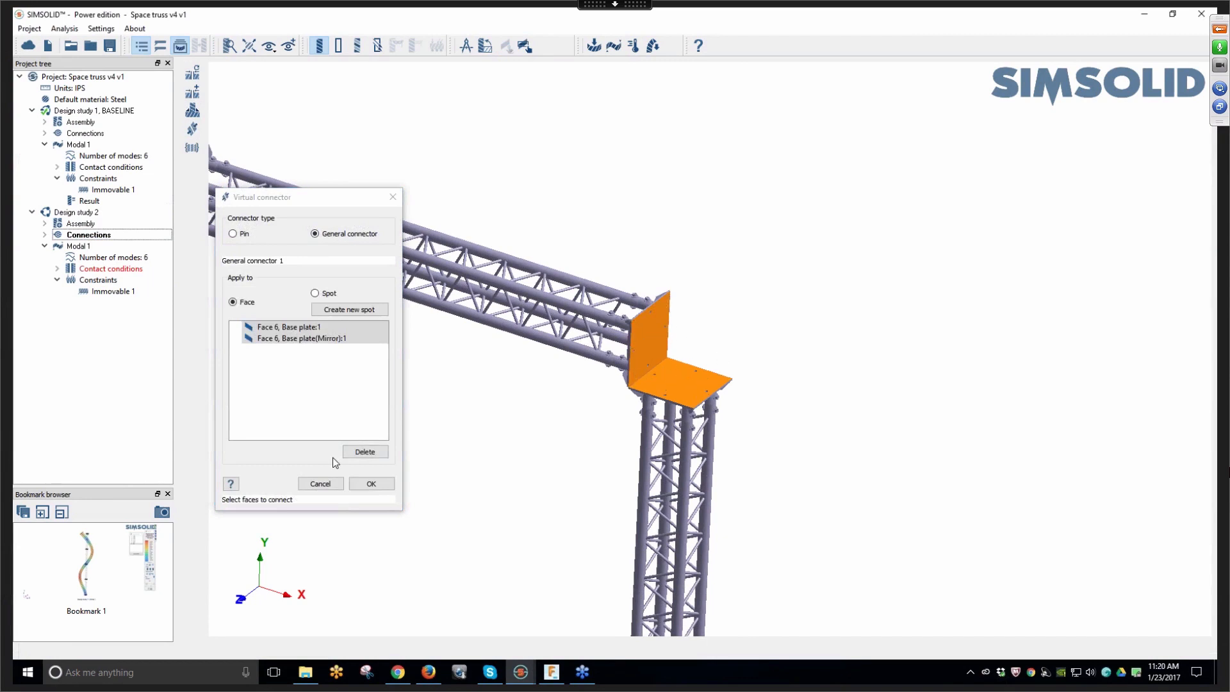
{"action": "left_click", "coordinate": [371, 484]}
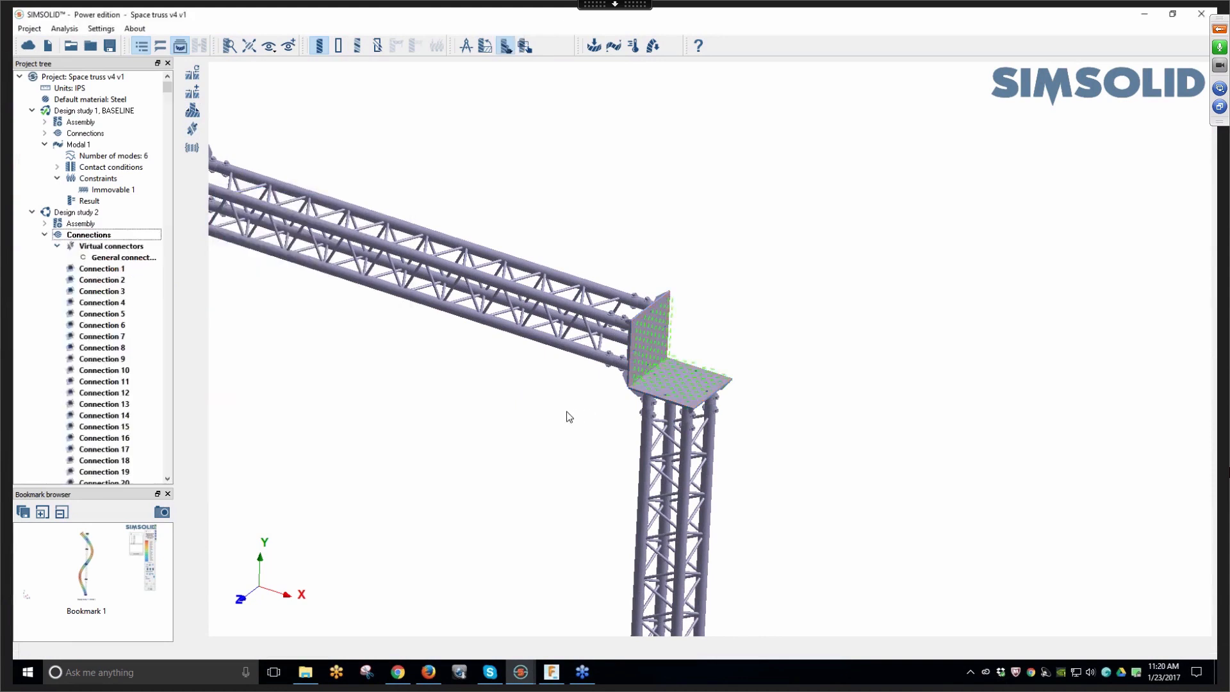
Regenerate Design study 2's automatic connections with the Increased domain resolution level, replacing all existing connections
{"action": "left_click", "coordinate": [191, 69]}
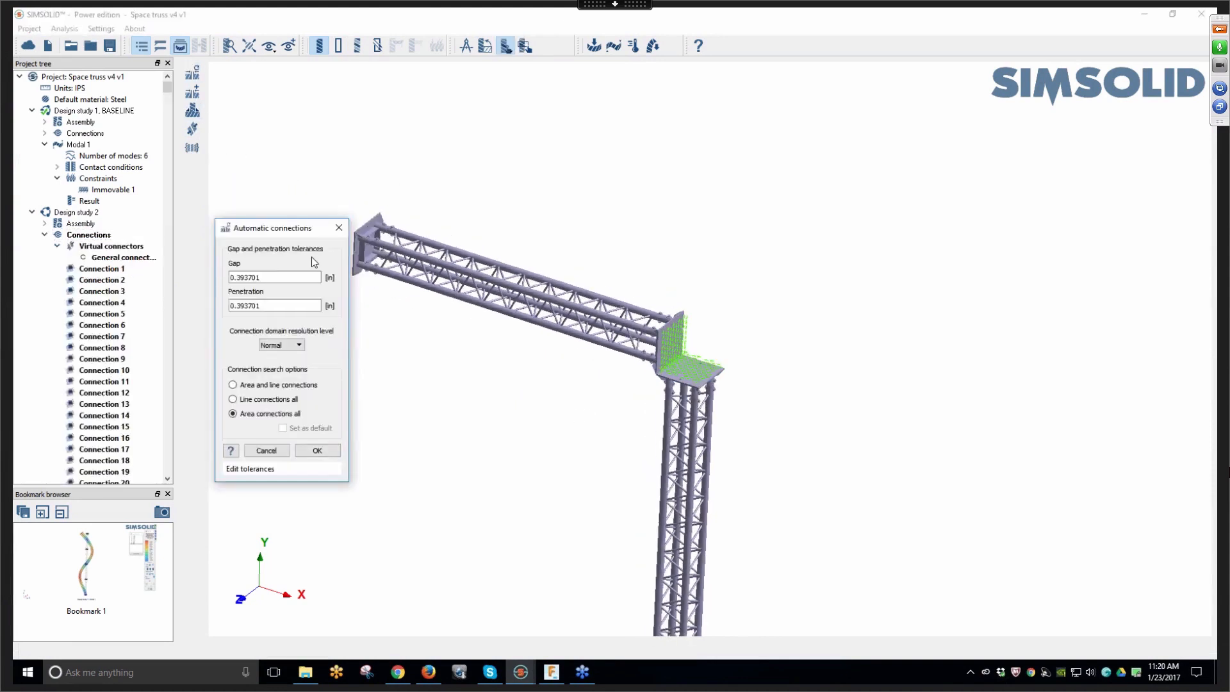
{"action": "left_click", "coordinate": [287, 346]}
{"action": "left_click", "coordinate": [276, 360]}
{"action": "left_click", "coordinate": [316, 451]}
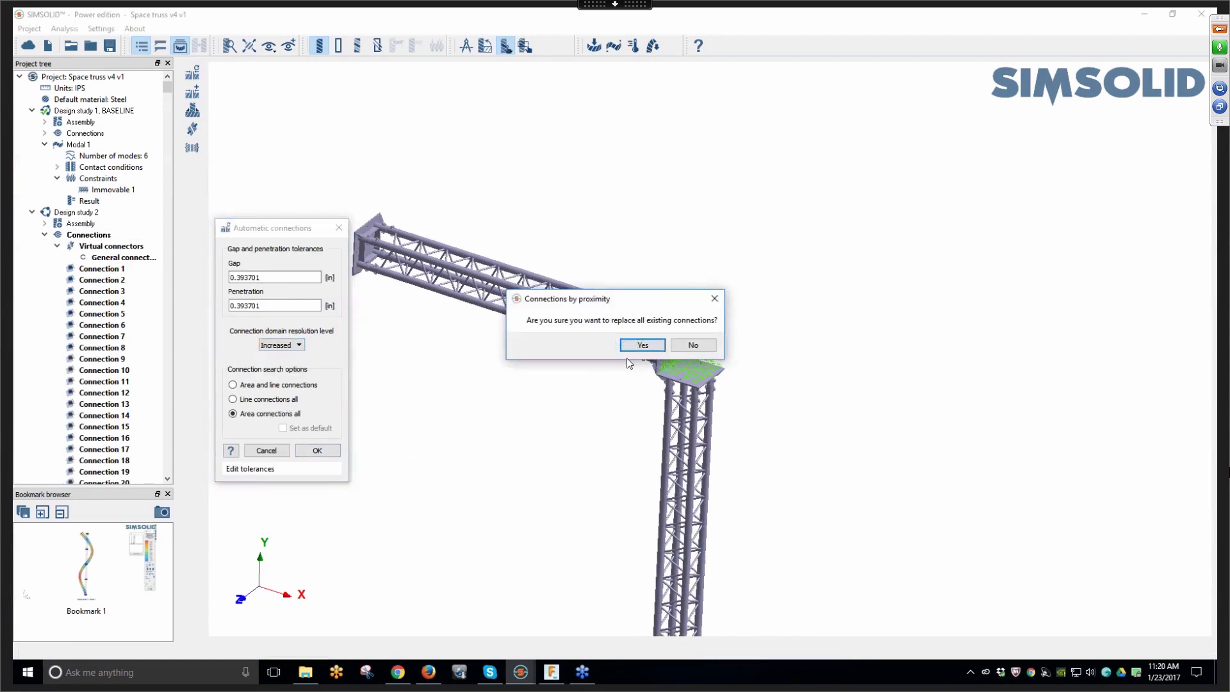
{"action": "left_click", "coordinate": [625, 345]}
{"action": "scroll", "coordinate": [605, 439], "scroll_direction": "down", "scroll_amount": 3}
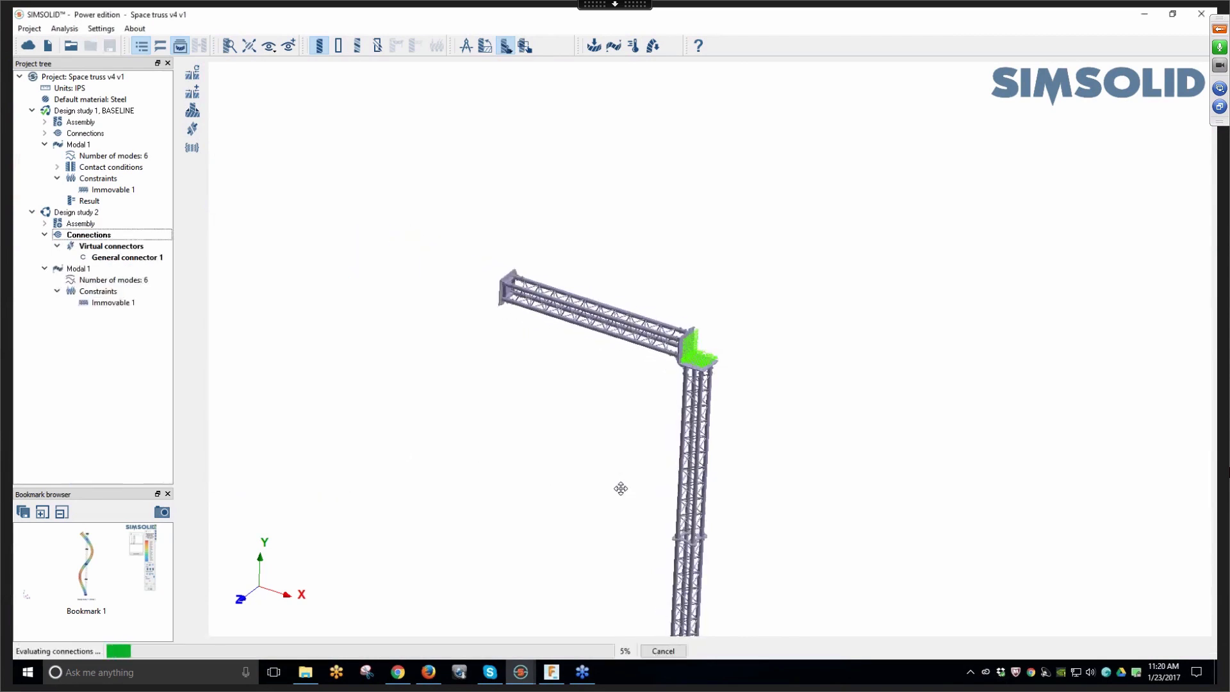
{"action": "right_click_drag", "start_coordinate": [620, 489], "coordinate": [644, 352]}
{"action": "left_click_drag", "start_coordinate": [653, 456], "coordinate": [577, 407]}
{"action": "right_click_drag", "start_coordinate": [570, 341], "coordinate": [568, 340]}
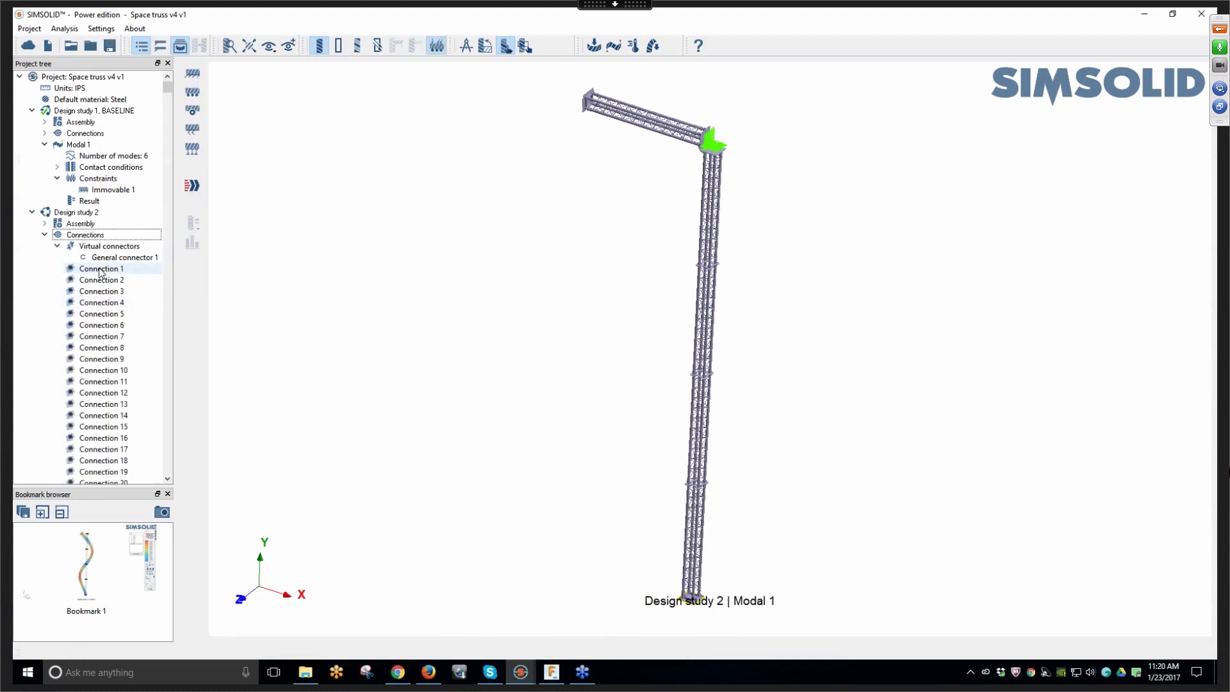
Solve the Modal 1 analysis of Design study 2 and check the assembly's info during the run
{"action": "left_click", "coordinate": [197, 186]}
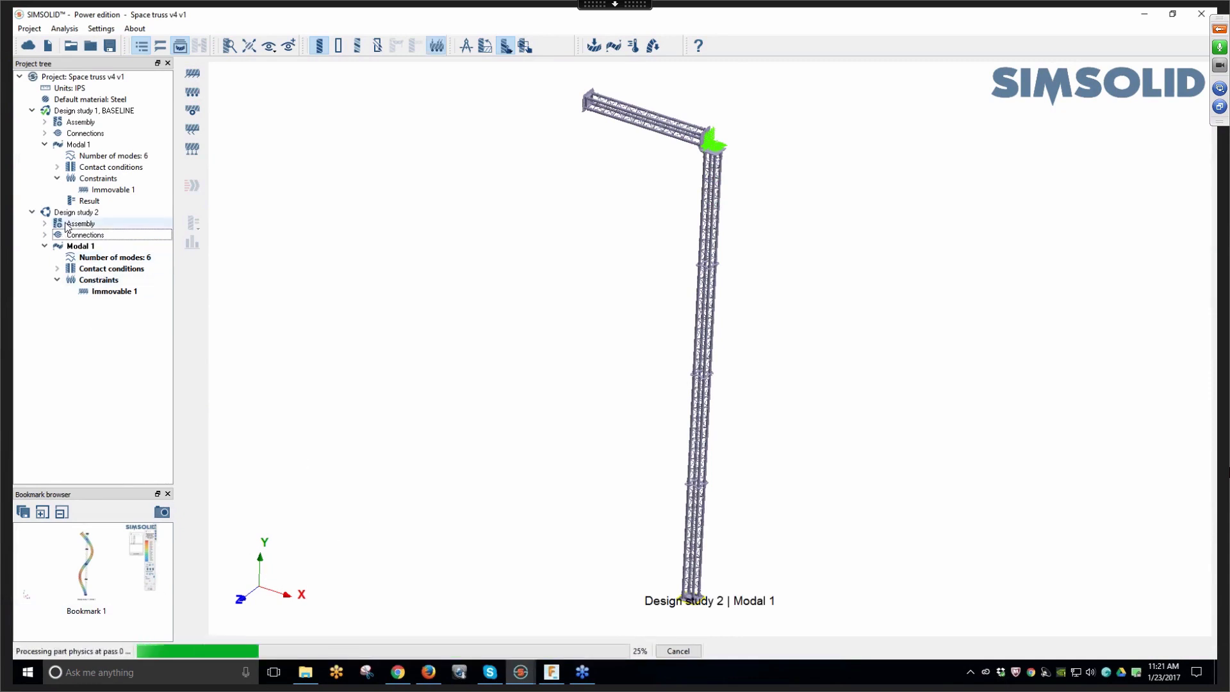
{"action": "right_click", "coordinate": [67, 223]}
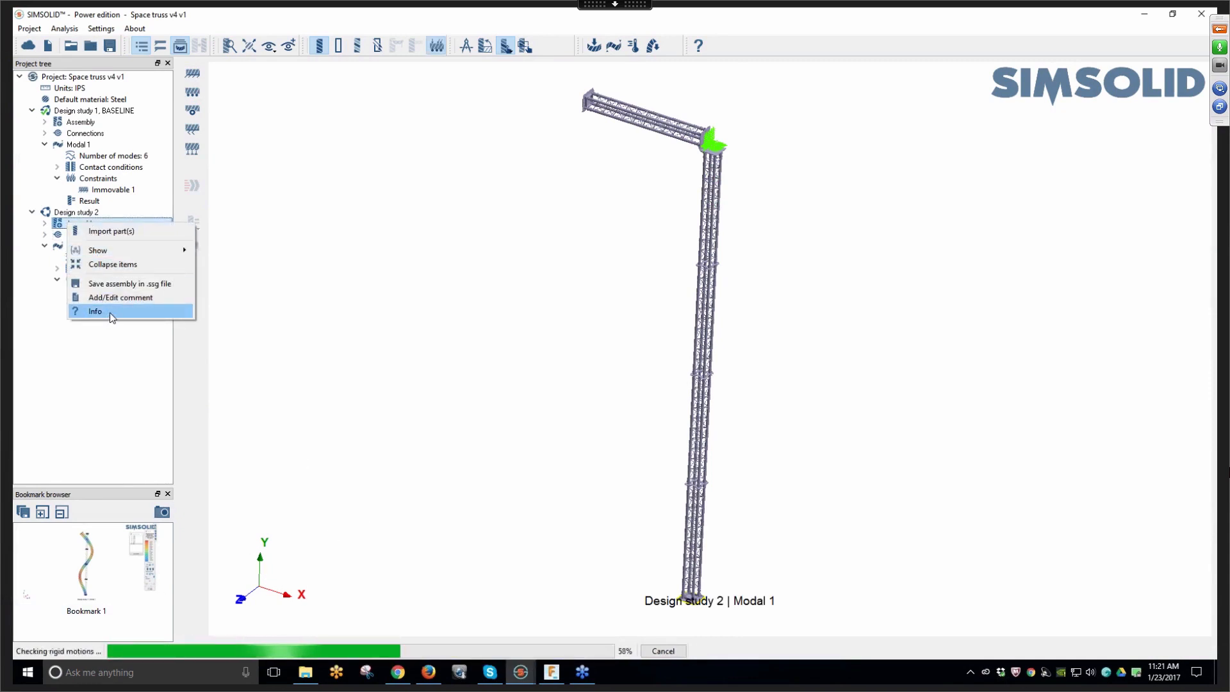
{"action": "left_click", "coordinate": [108, 312]}
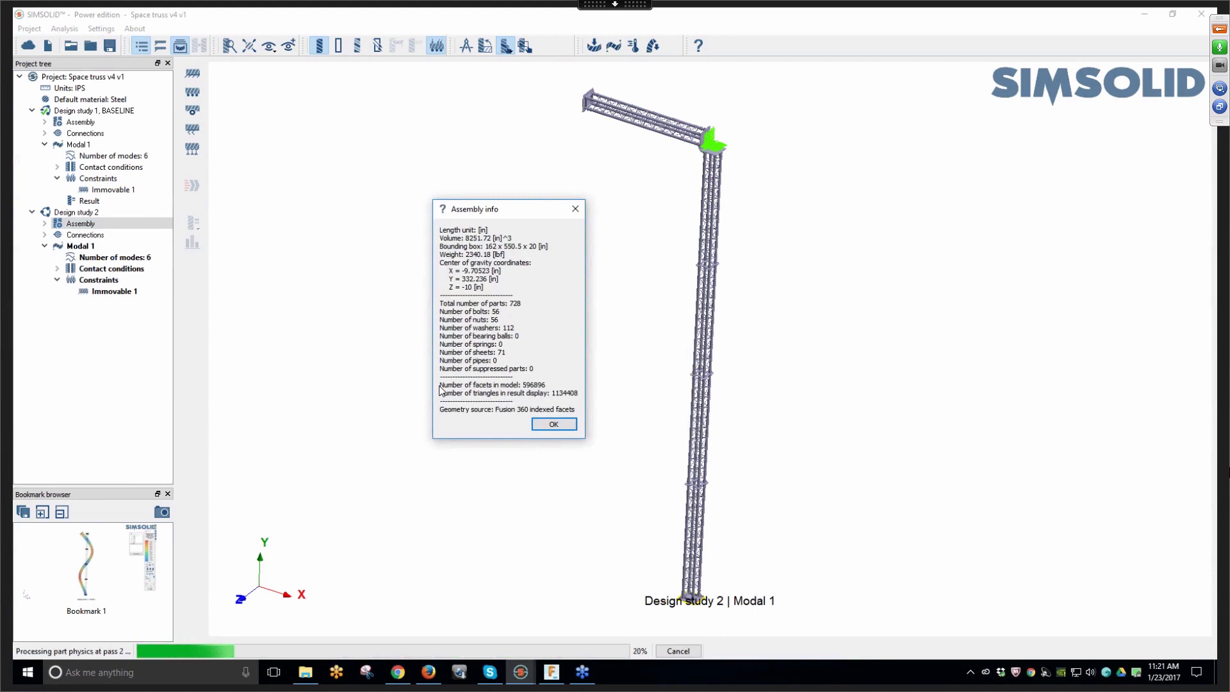
{"action": "left_click", "coordinate": [543, 424]}
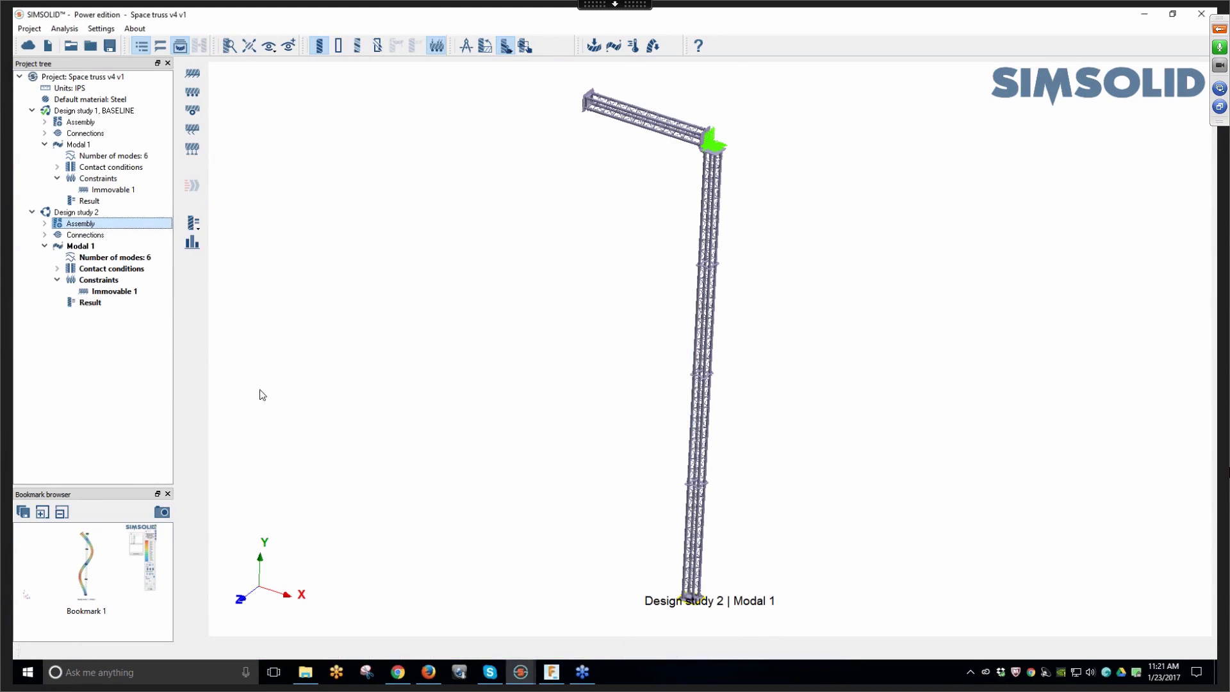
Compare the solution info of the Modal 1 results in Design study 2 and the baseline Design study 1
{"action": "left_click", "coordinate": [91, 303]}
{"action": "right_click", "coordinate": [94, 305]}
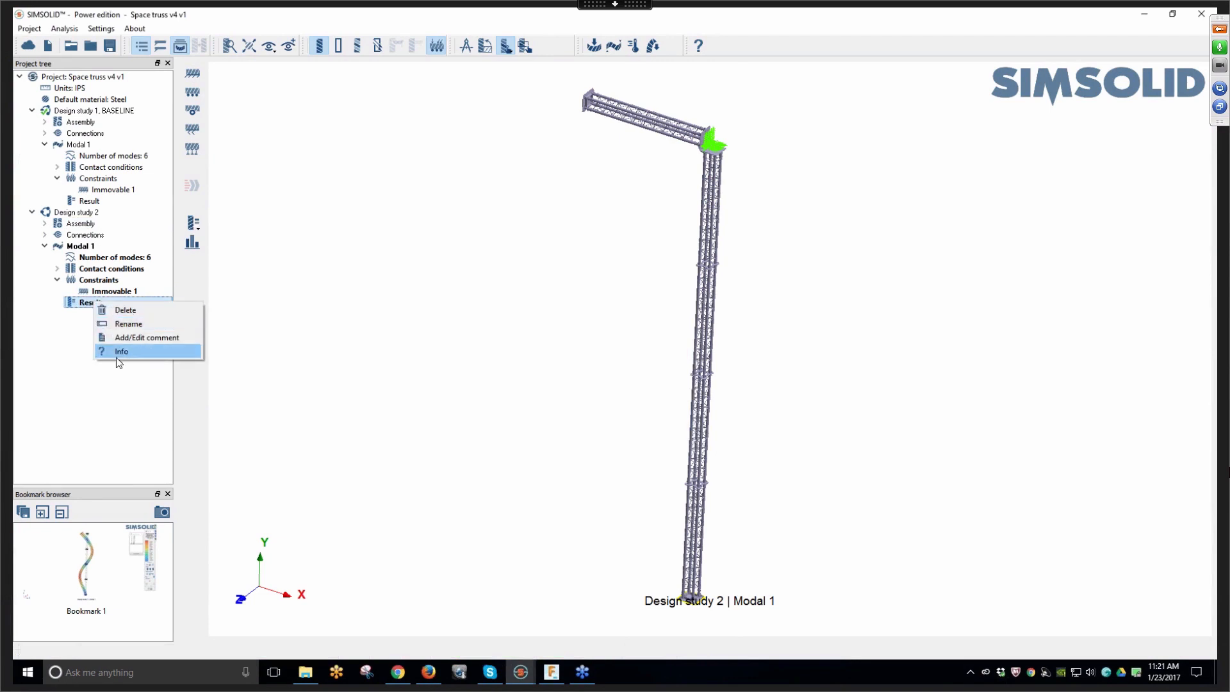
{"action": "left_click", "coordinate": [122, 353]}
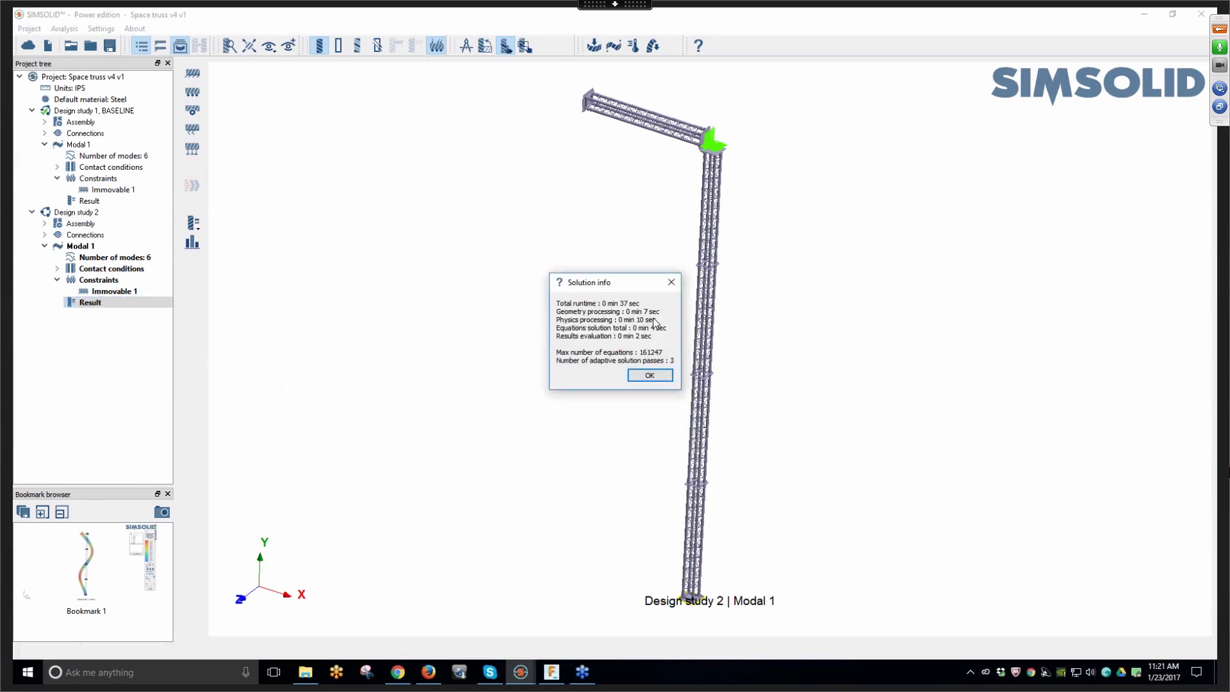
{"action": "left_click", "coordinate": [650, 375]}
{"action": "left_click", "coordinate": [90, 200]}
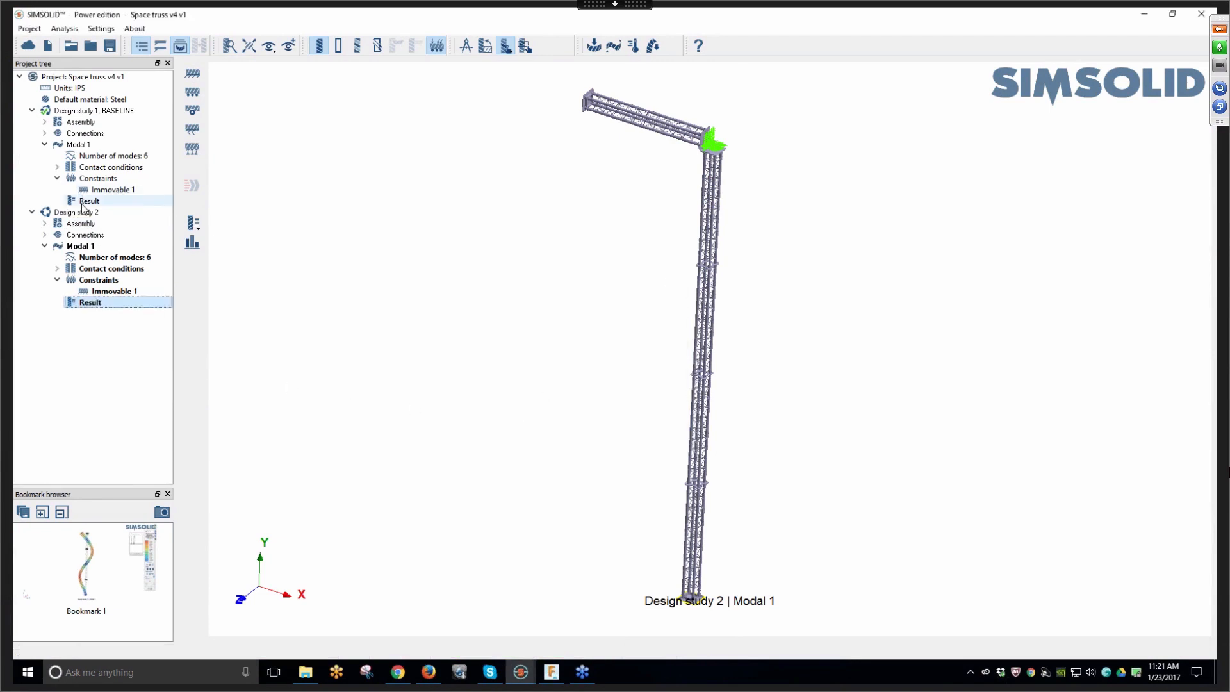
{"action": "right_click", "coordinate": [90, 202]}
{"action": "left_click", "coordinate": [128, 254]}
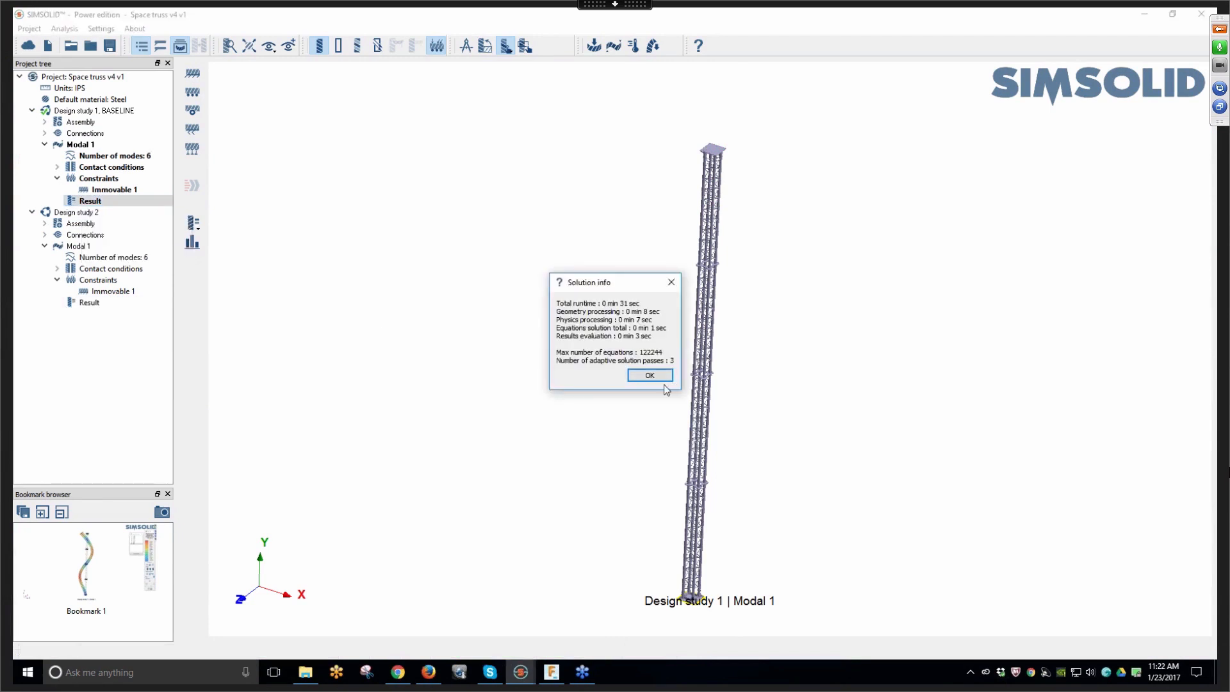
{"action": "left_click", "coordinate": [648, 375]}
Recall Bookmark 1 for the baseline, apply the same mode 6 plot to Design study 2's result and animate it
{"action": "left_click", "coordinate": [89, 560]}
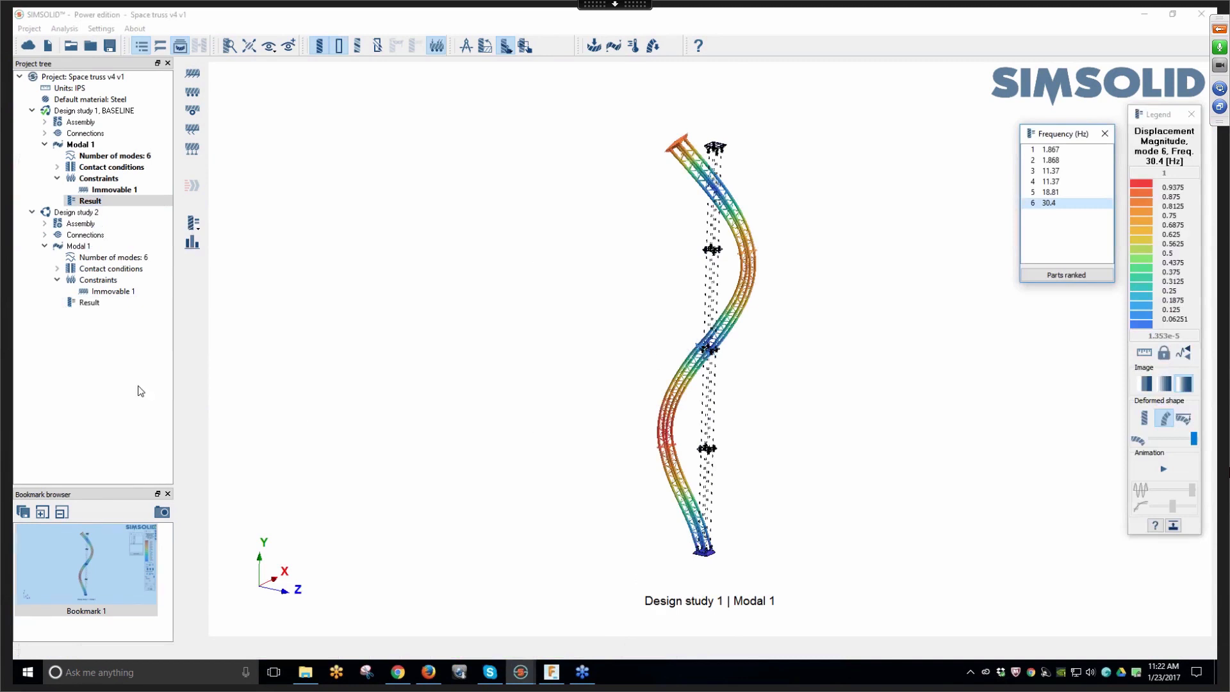
{"action": "left_click", "coordinate": [88, 303]}
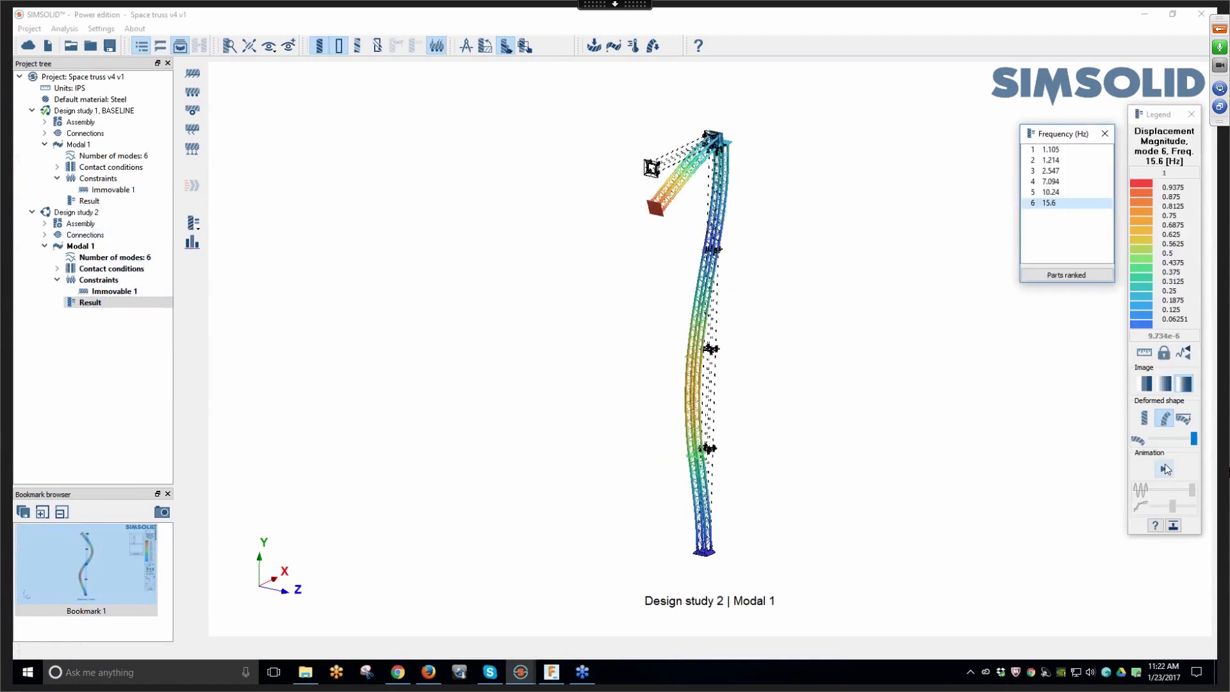
{"action": "left_click", "coordinate": [1165, 468]}
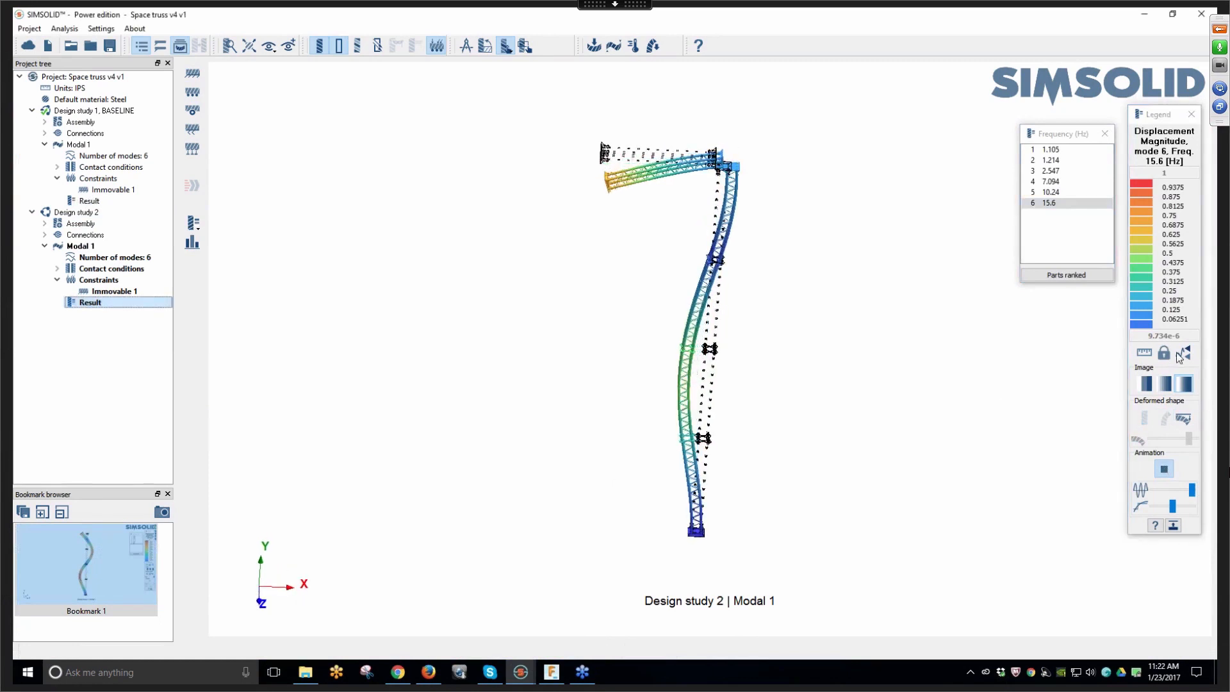
Review the animated shapes of modes 1 to 4 for the extended truss, stop the animation and view the full truss
{"action": "left_click", "coordinate": [1051, 149]}
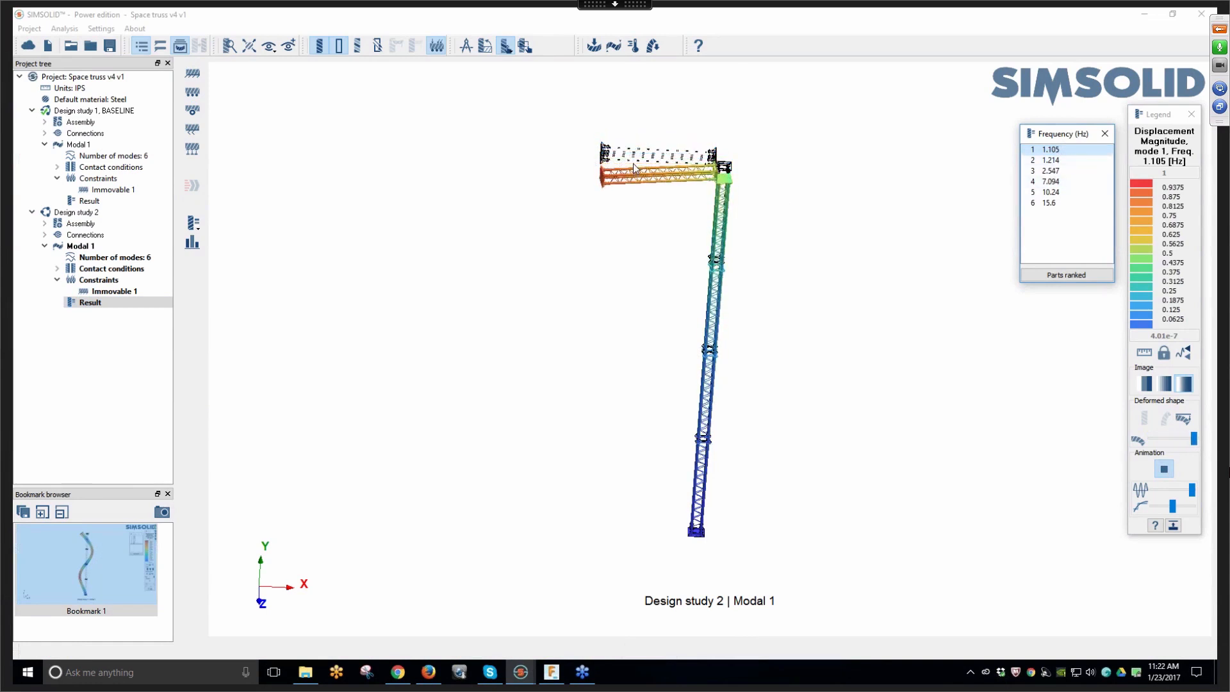
{"action": "left_click", "coordinate": [1047, 161]}
{"action": "left_click", "coordinate": [1051, 171]}
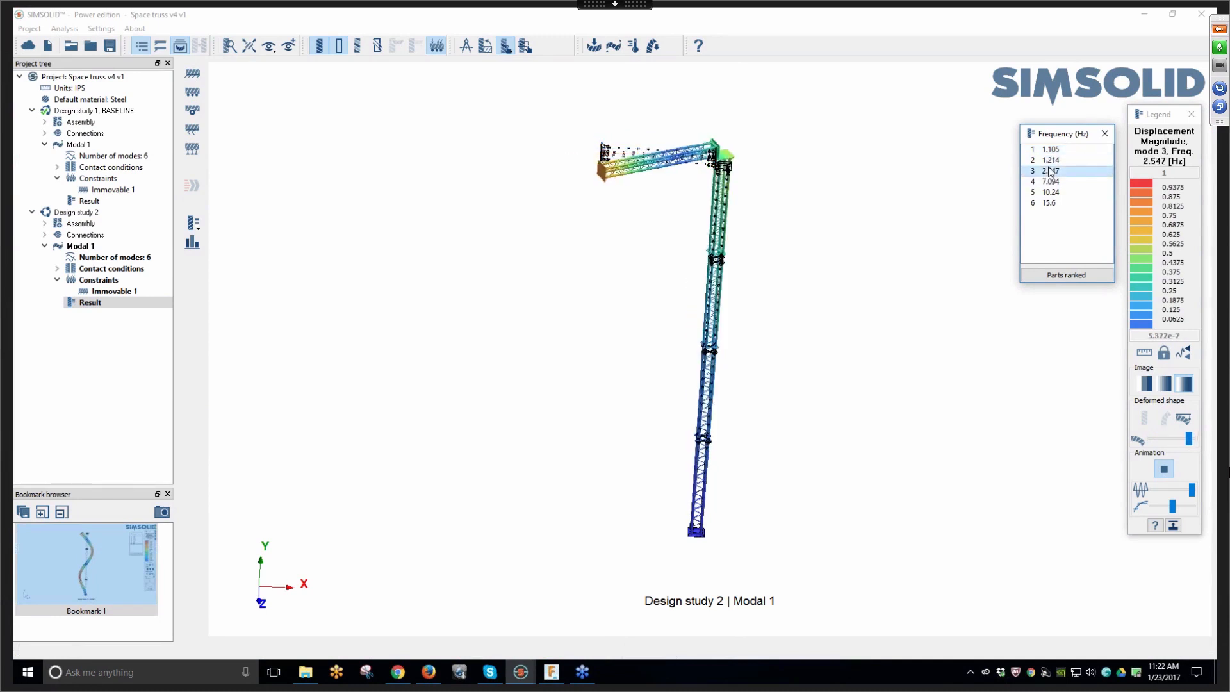
{"action": "left_click", "coordinate": [1051, 182]}
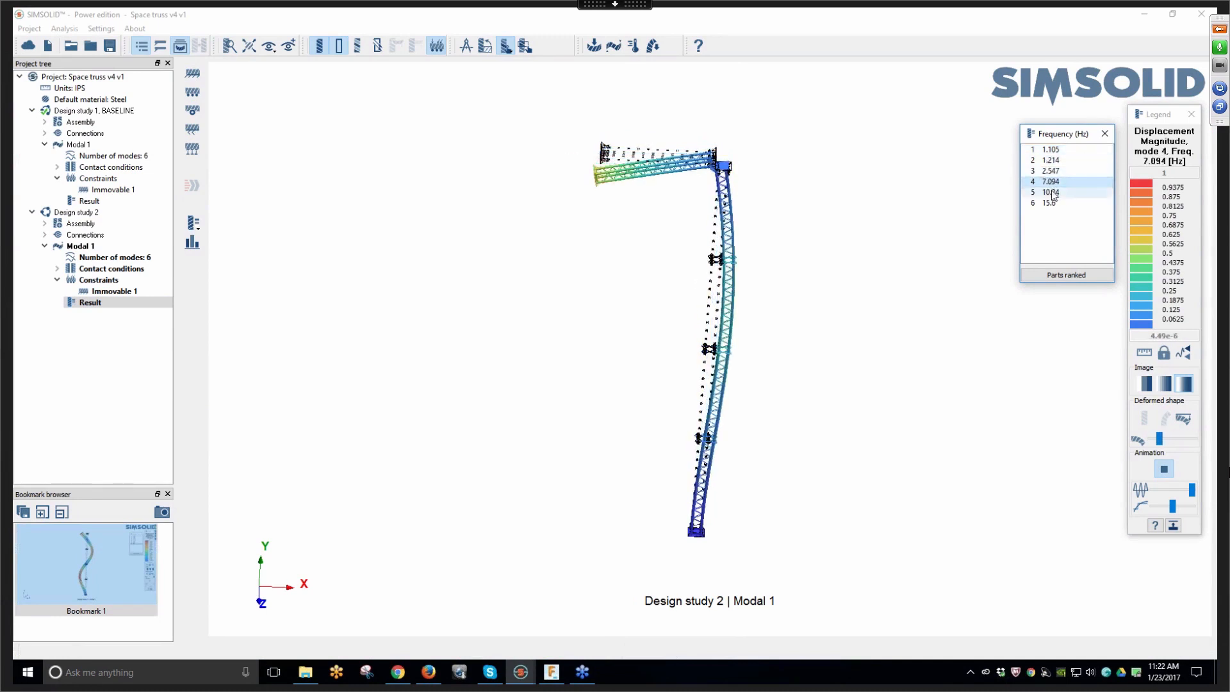
{"action": "left_click", "coordinate": [559, 217]}
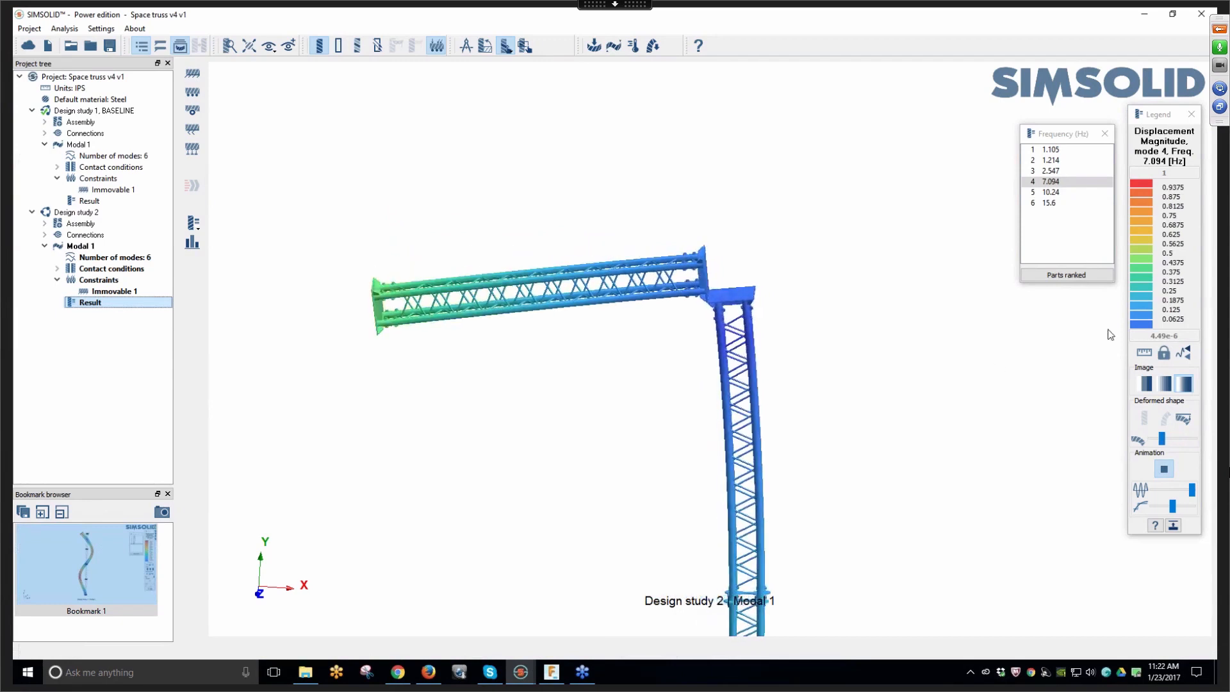
{"action": "left_click", "coordinate": [1166, 471]}
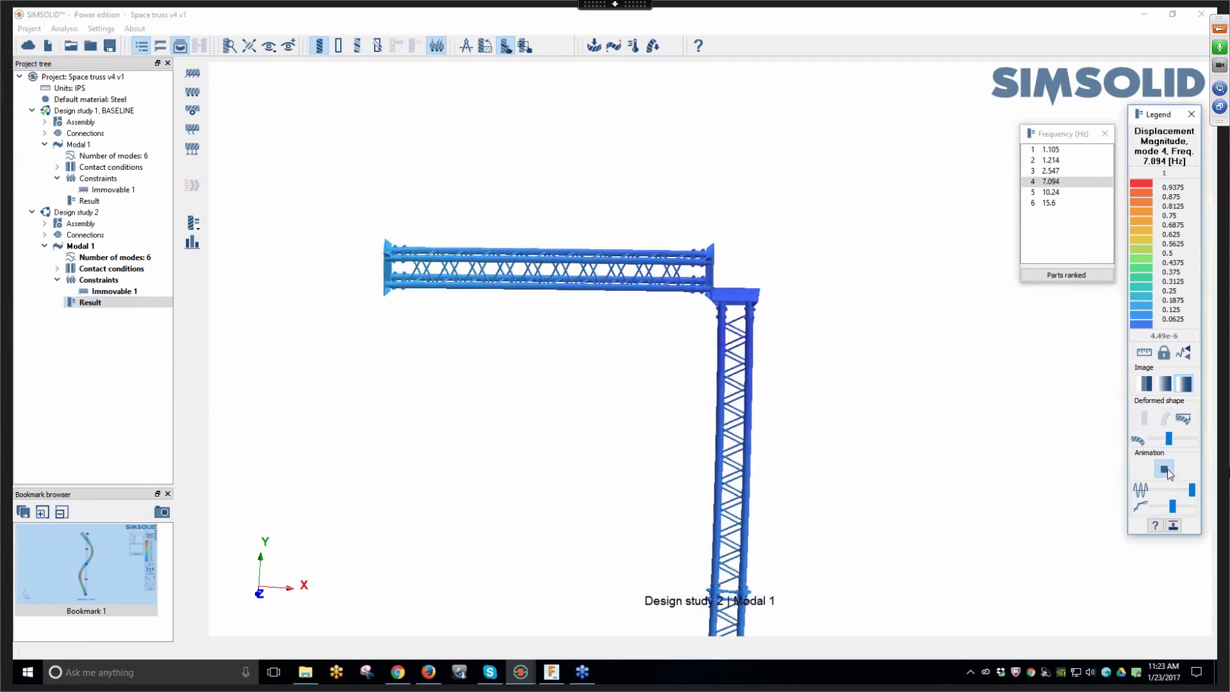
{"action": "scroll", "coordinate": [631, 468], "scroll_direction": "down", "scroll_amount": 5}
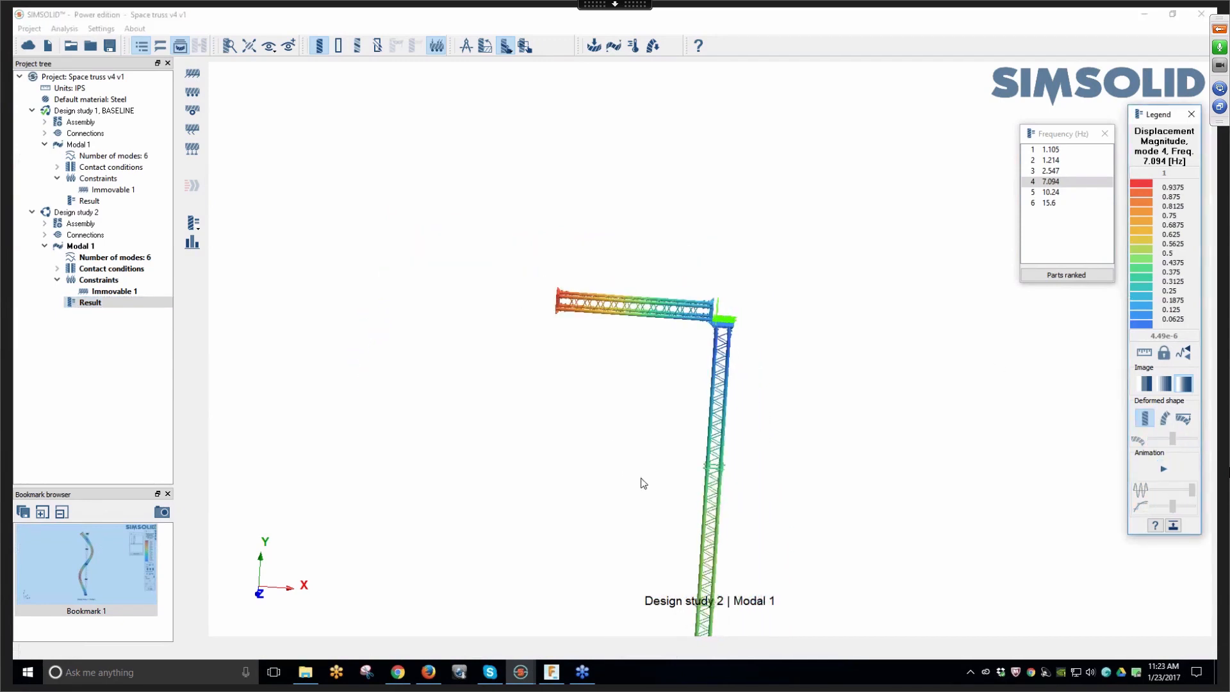
{"action": "right_click_drag", "start_coordinate": [643, 460], "coordinate": [560, 256]}
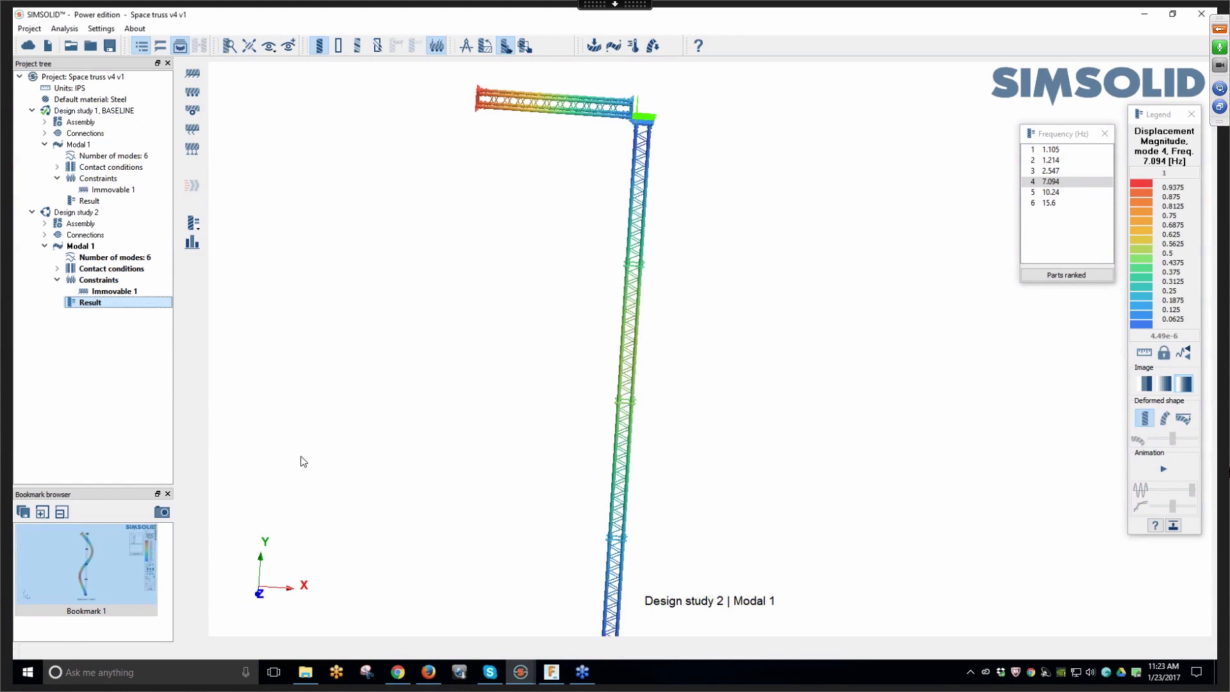
{"action": "scroll", "coordinate": [520, 506], "scroll_direction": "down", "scroll_amount": 4}
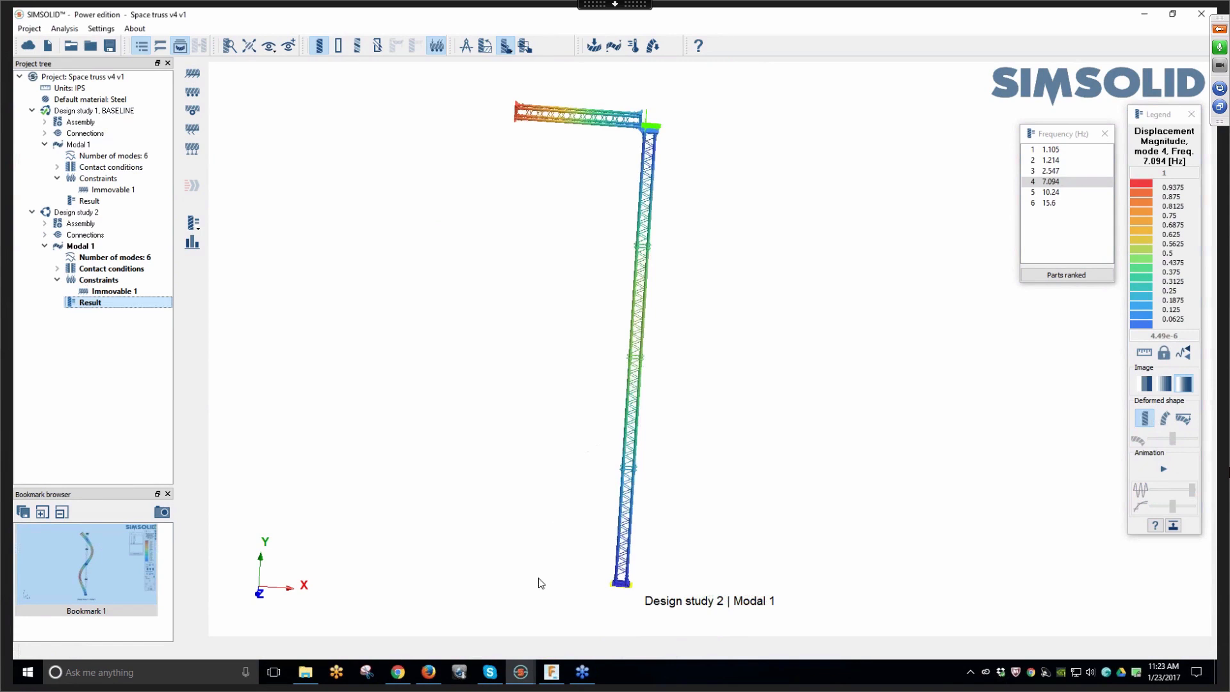
Switch to the SIMSOLID window with the XVEIN_KW project and inspect the drone assembly's lattice structure
{"action": "mouse_move", "coordinate": [558, 678]}
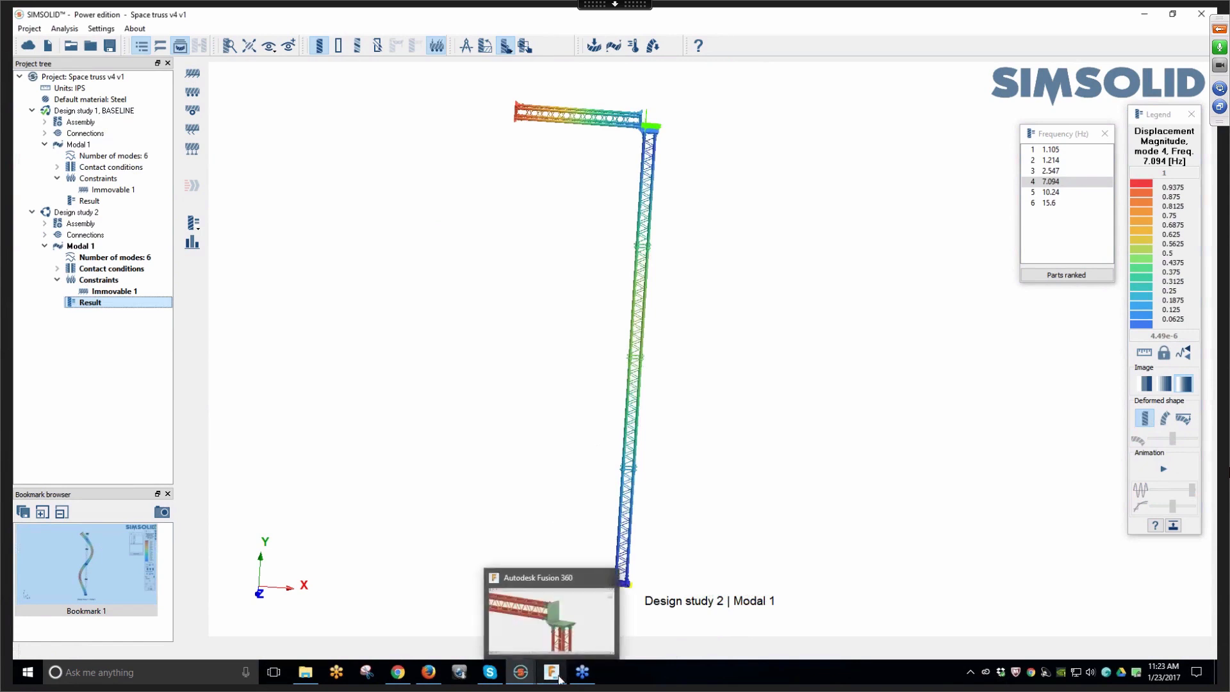
{"action": "mouse_move", "coordinate": [520, 672]}
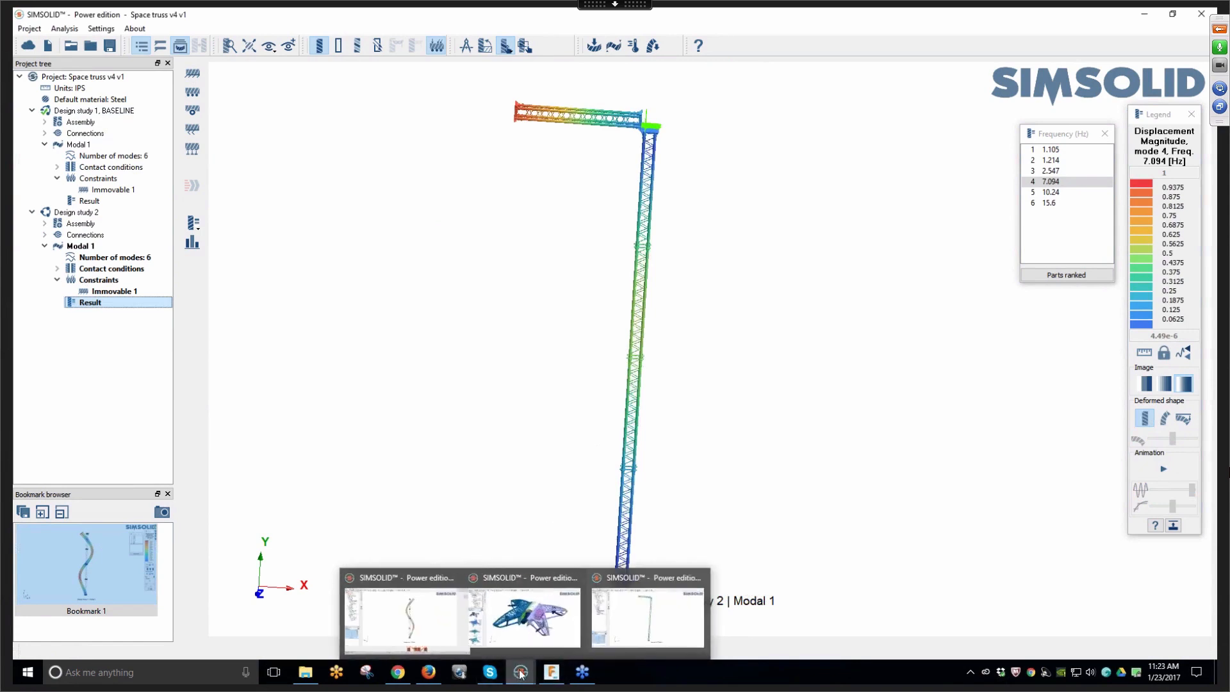
{"action": "left_click", "coordinate": [573, 638]}
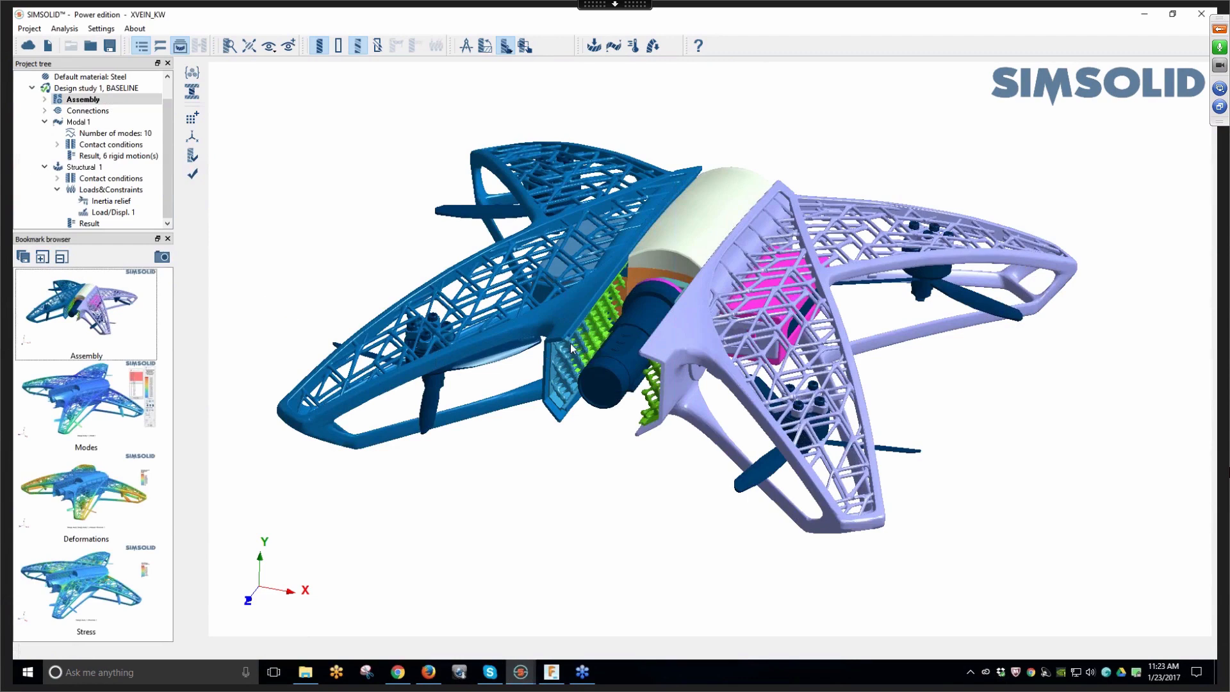
{"action": "scroll", "coordinate": [572, 348], "scroll_direction": "up", "scroll_amount": 3}
{"action": "scroll", "coordinate": [572, 348], "scroll_direction": "up", "scroll_amount": 2}
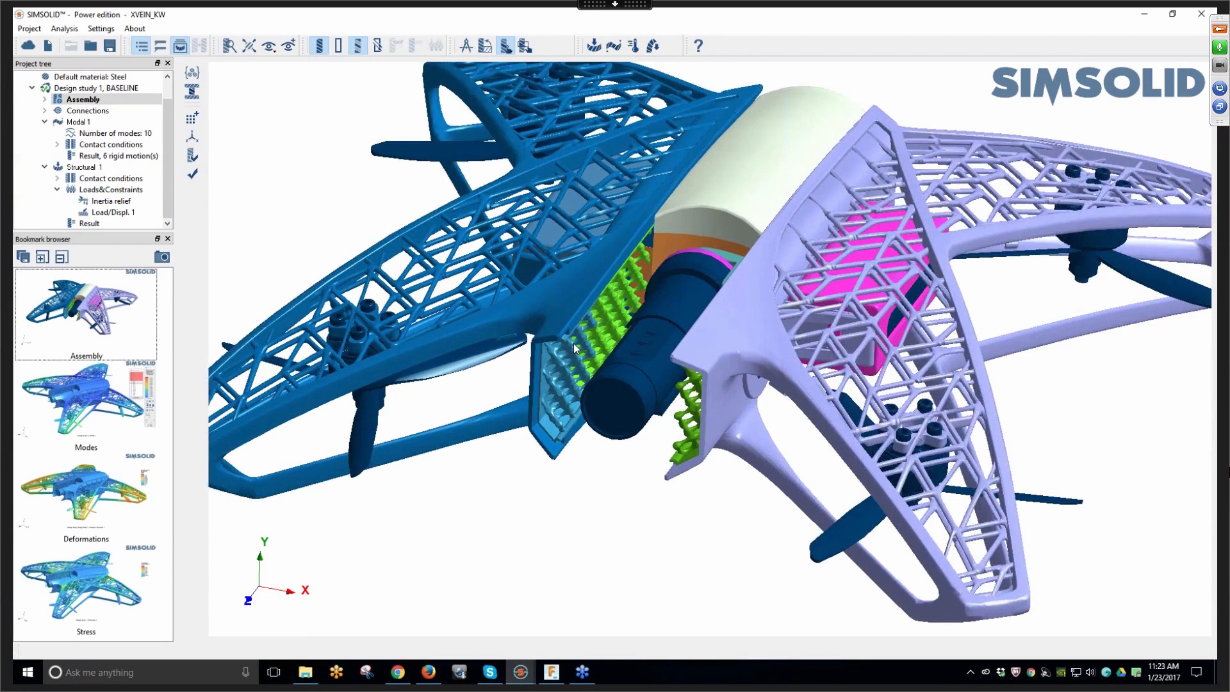
{"action": "scroll", "coordinate": [573, 348], "scroll_direction": "down", "scroll_amount": 5}
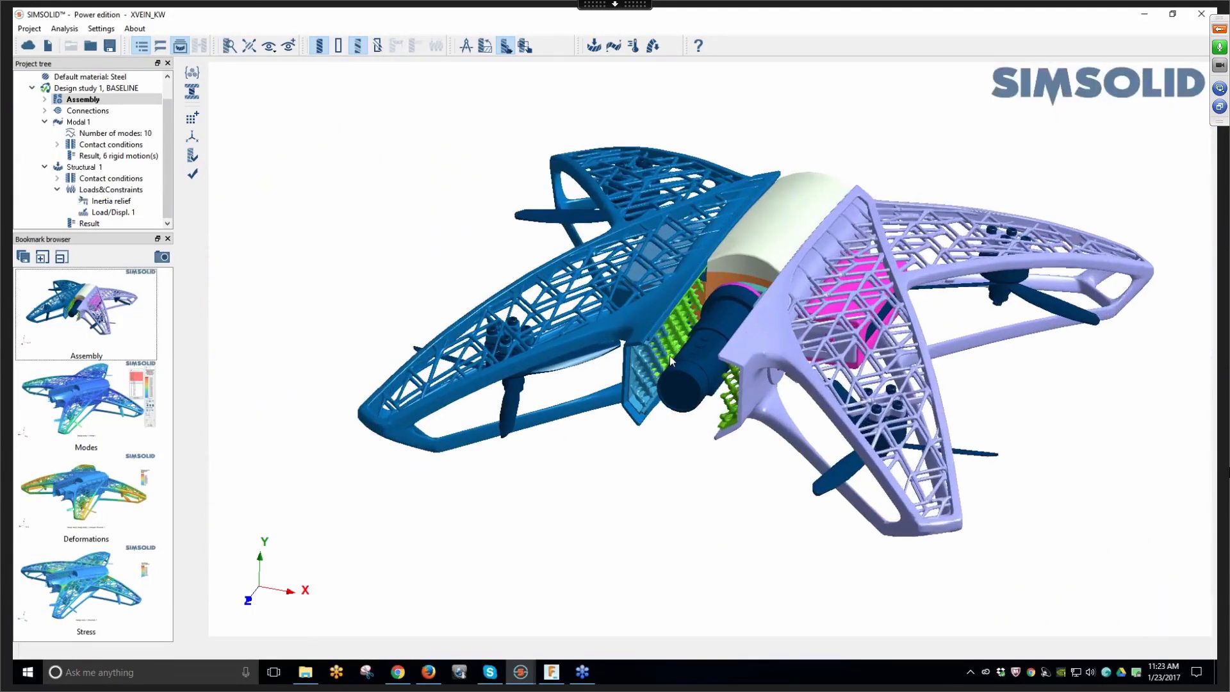
Reposition the drone assembly in view and check the solution info of the Modal 1 result
{"action": "right_click_drag", "start_coordinate": [662, 448], "coordinate": [591, 459]}
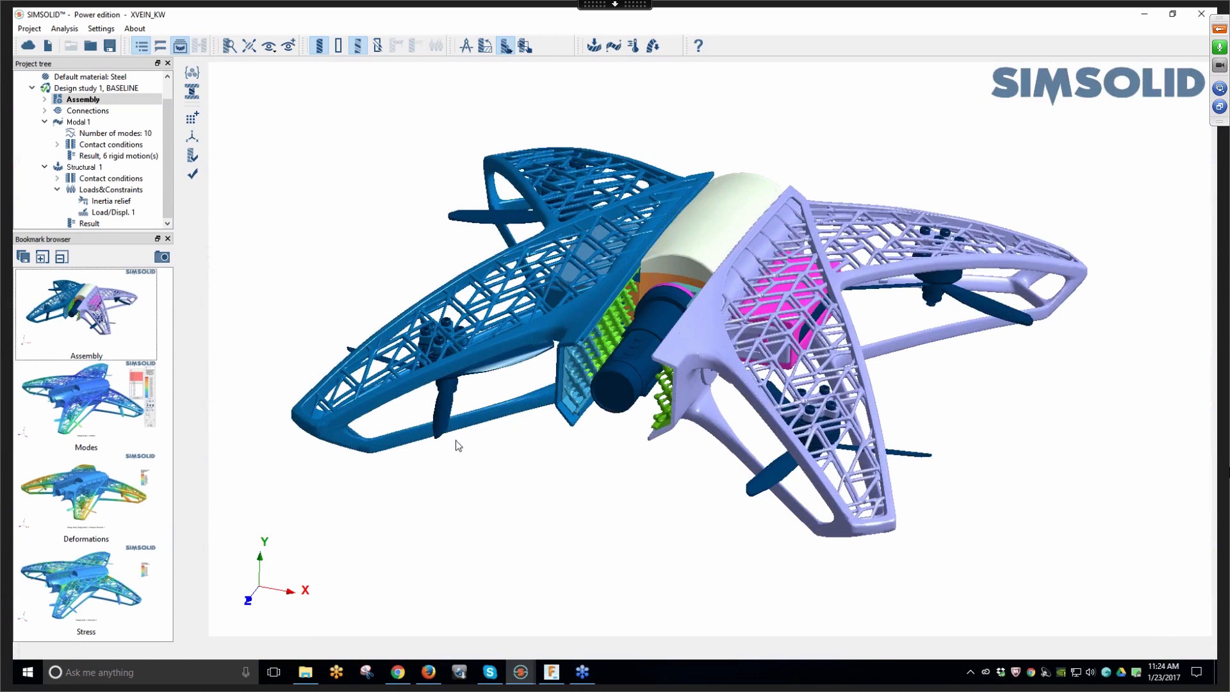
{"action": "left_click", "coordinate": [112, 157]}
{"action": "right_click", "coordinate": [112, 157]}
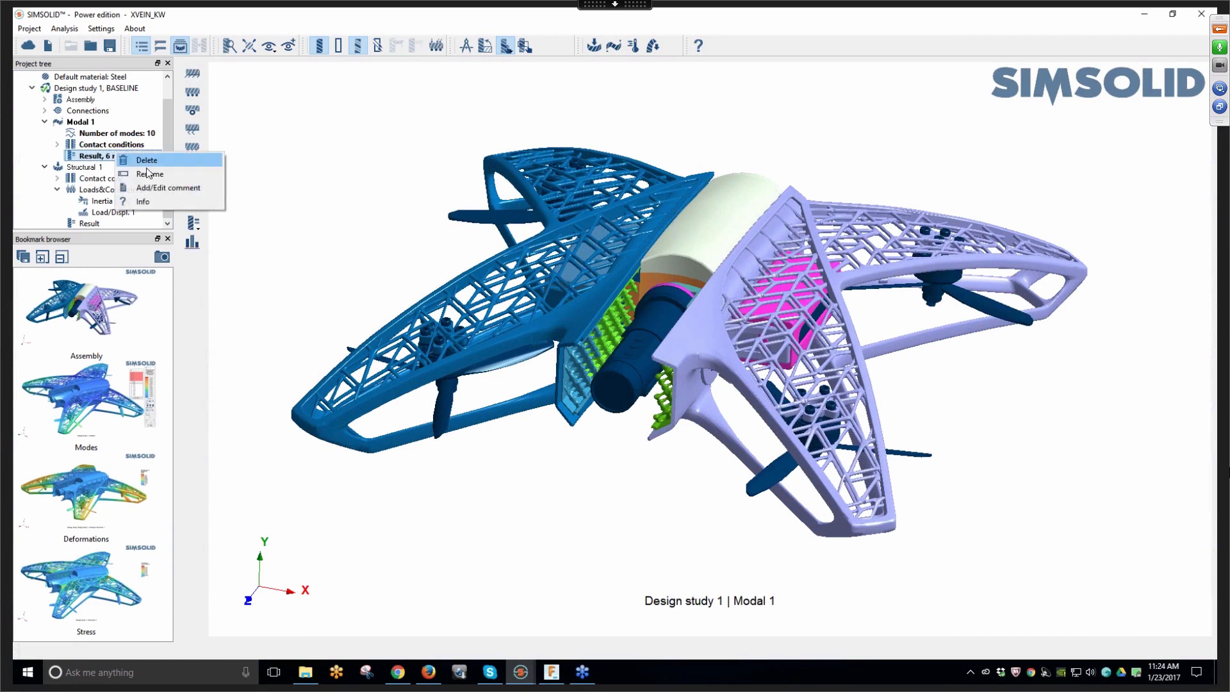
{"action": "left_click", "coordinate": [157, 201]}
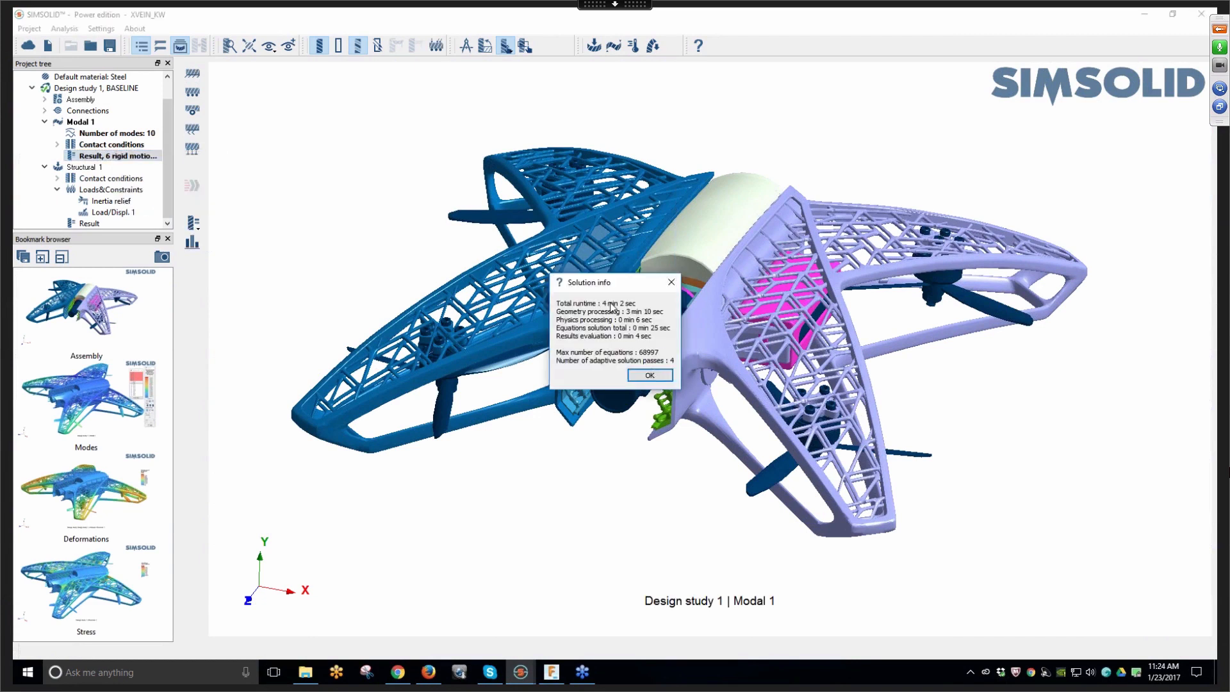
{"action": "left_click", "coordinate": [650, 376]}
Recall the Modes bookmark, animate the drone's mode 8 displacement shape and stop the animation
{"action": "left_click", "coordinate": [109, 407]}
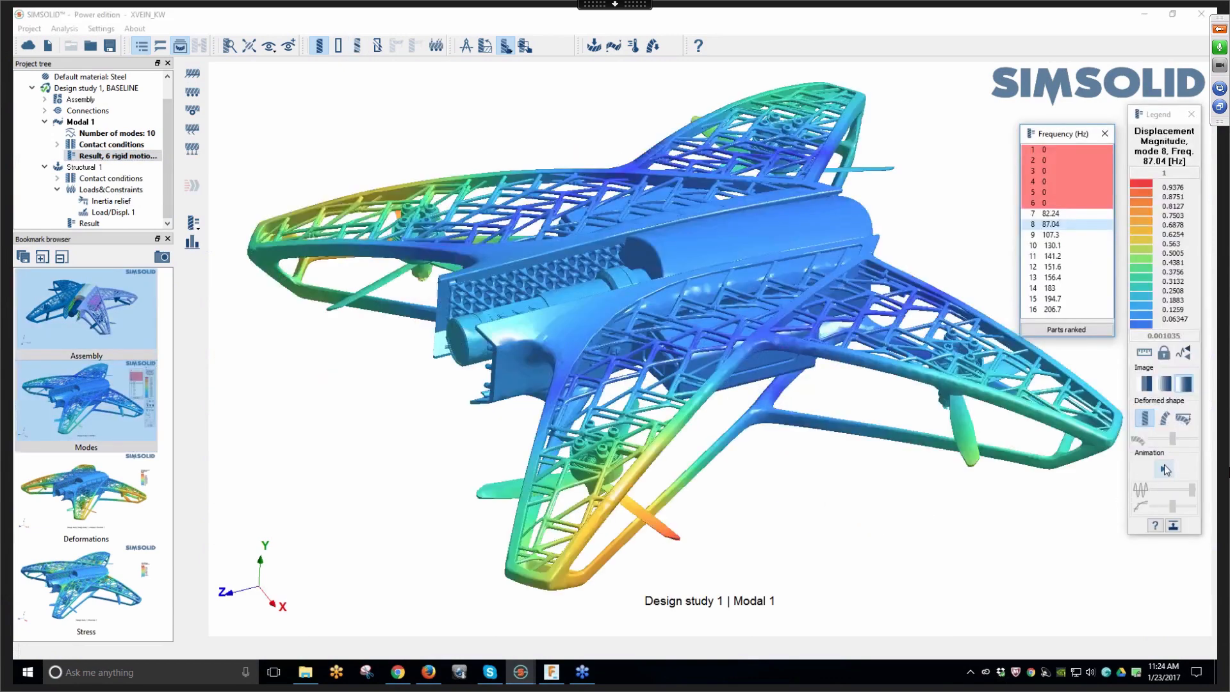
{"action": "left_click", "coordinate": [1165, 470]}
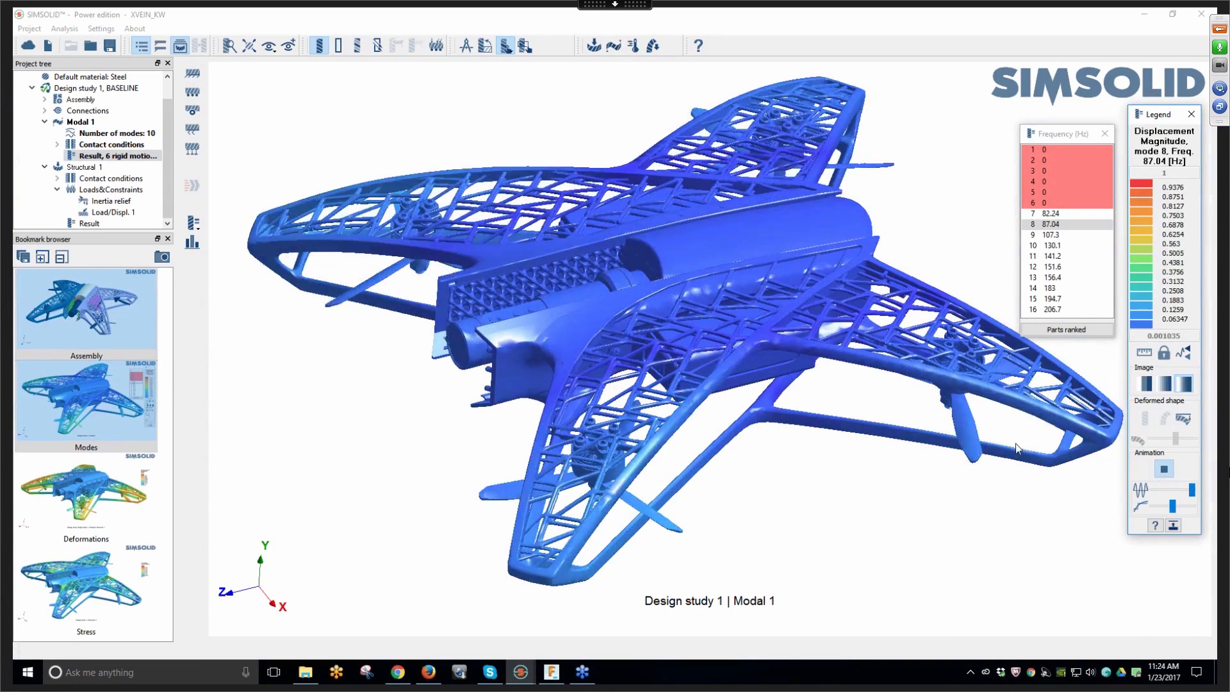
{"action": "left_click", "coordinate": [1166, 470]}
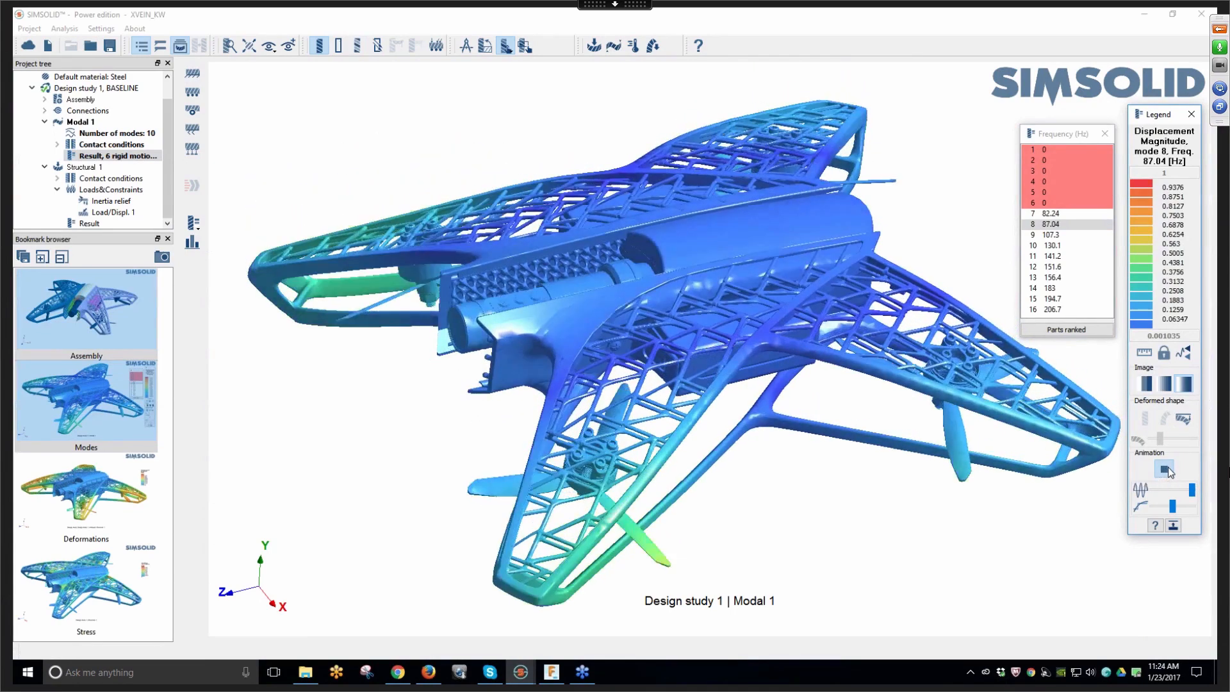
Recall the Deformations bookmark and check the solution info of the Structural 1 result
{"action": "left_click", "coordinate": [70, 501]}
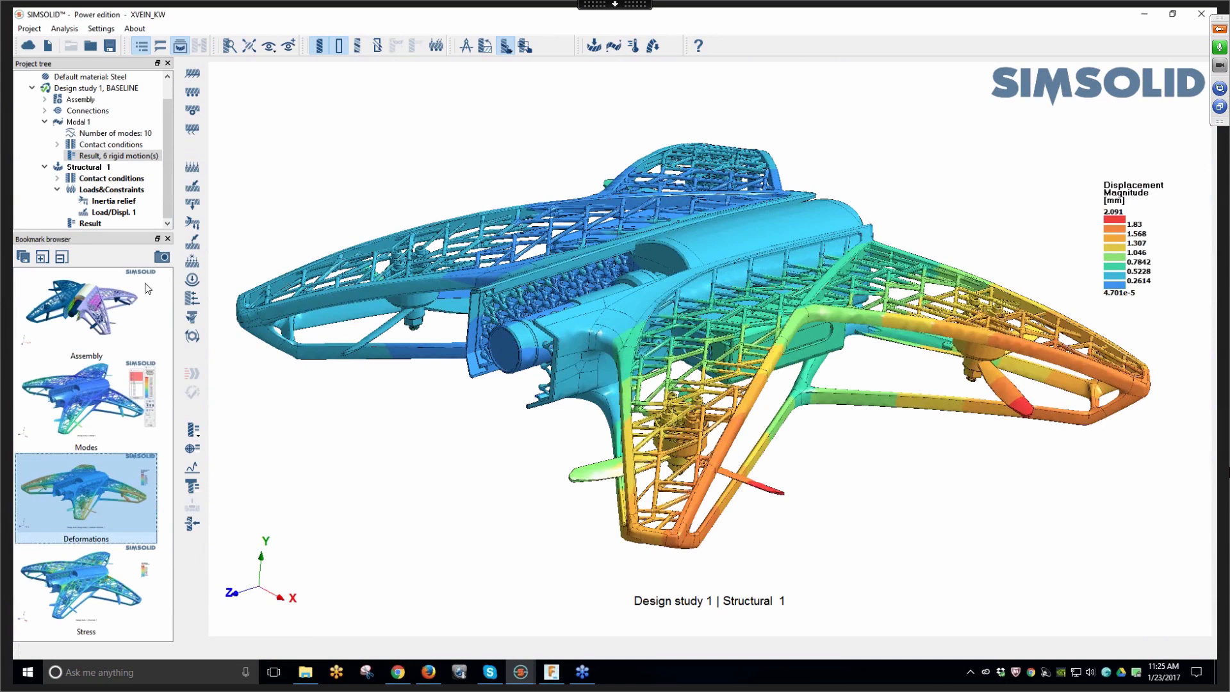
{"action": "left_click", "coordinate": [108, 225]}
{"action": "right_click", "coordinate": [107, 226]}
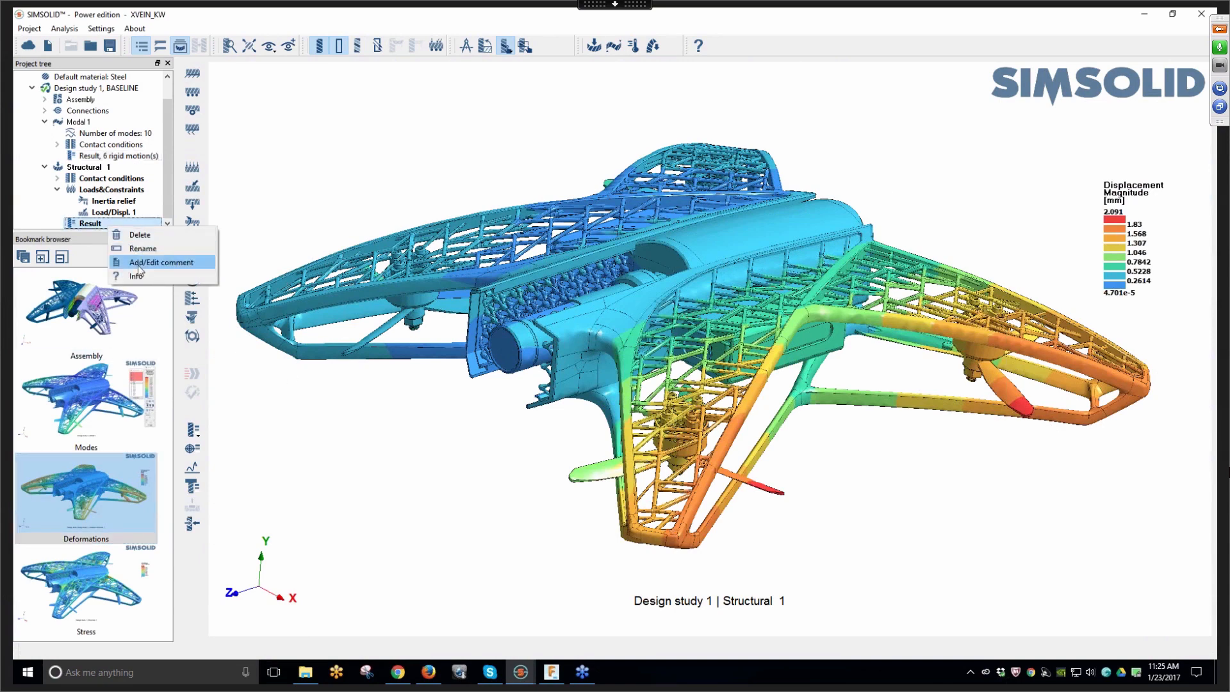
{"action": "left_click", "coordinate": [141, 275]}
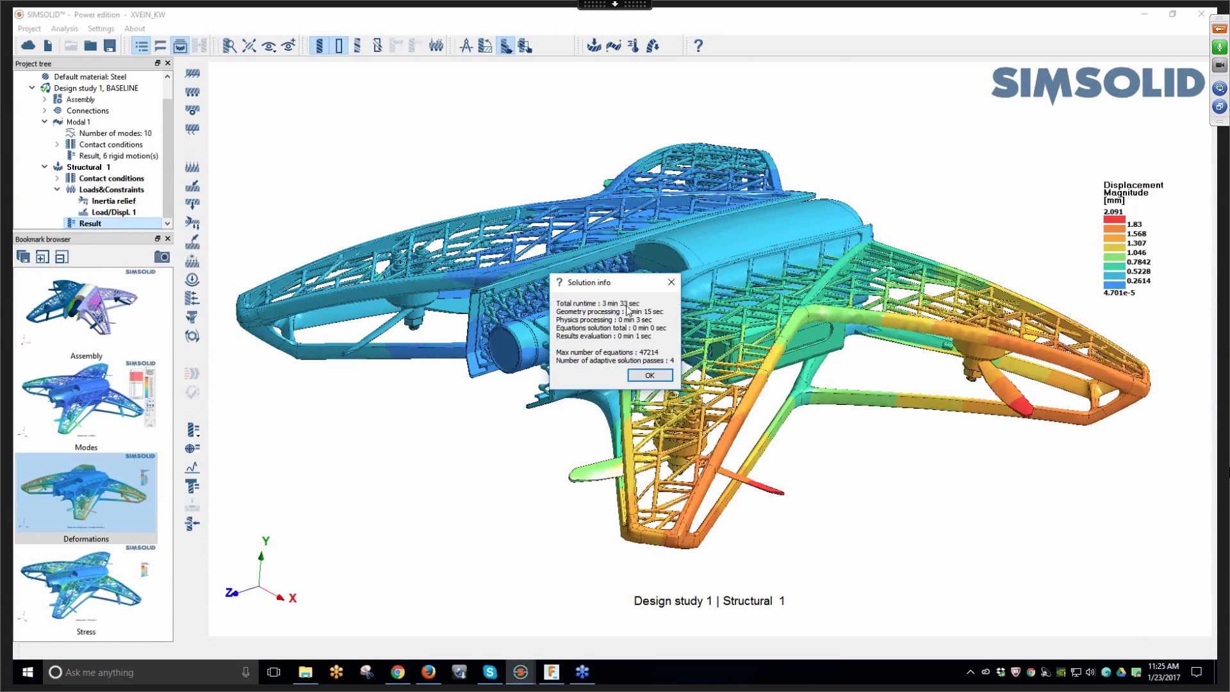
{"action": "left_click", "coordinate": [650, 377]}
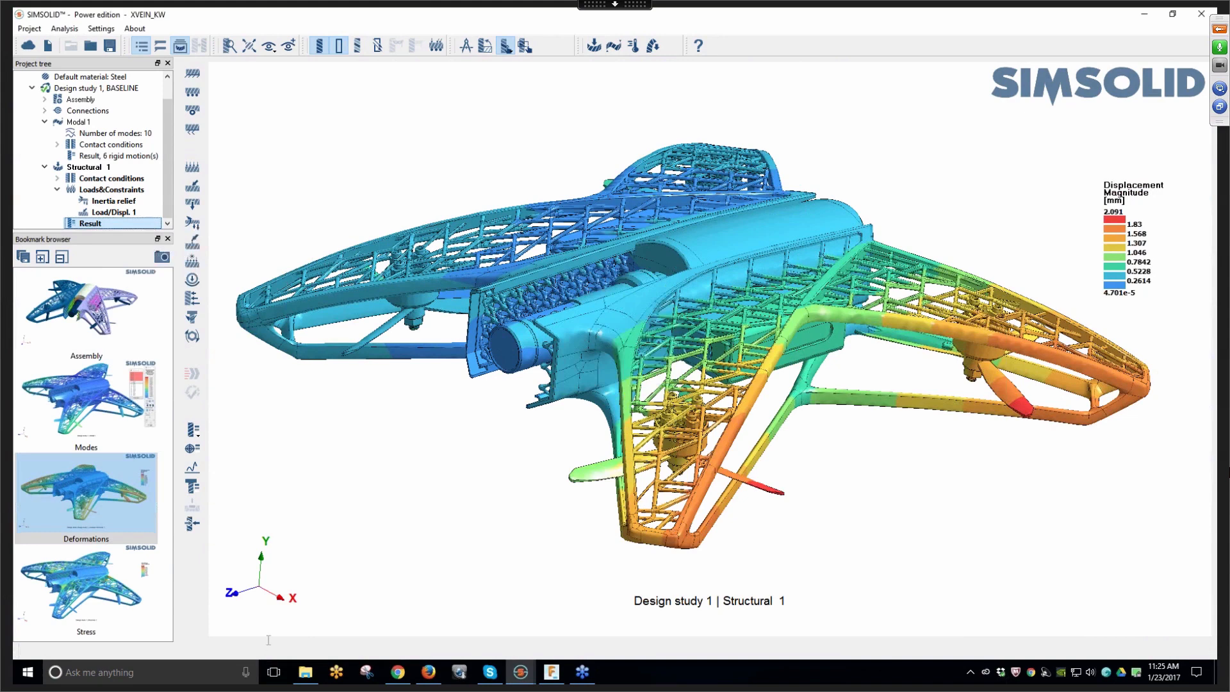
Recall the Stress bookmark to examine the drone's Von Mises stress distribution under Structural 1
{"action": "left_click", "coordinate": [90, 594]}
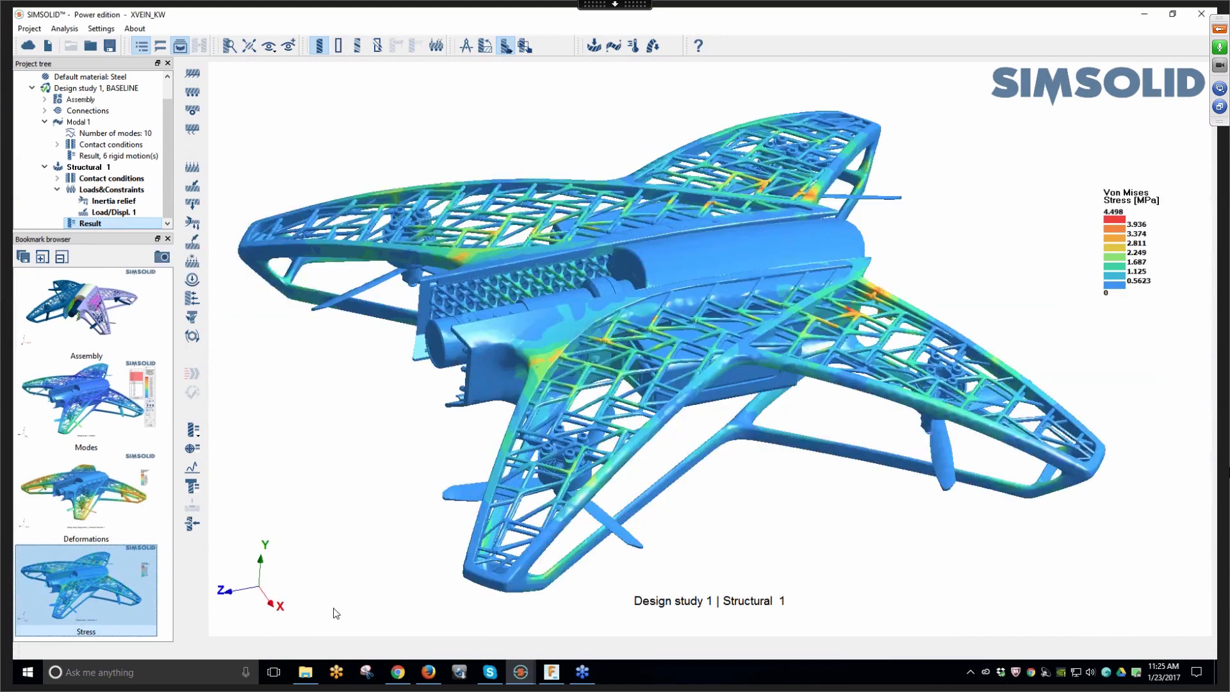